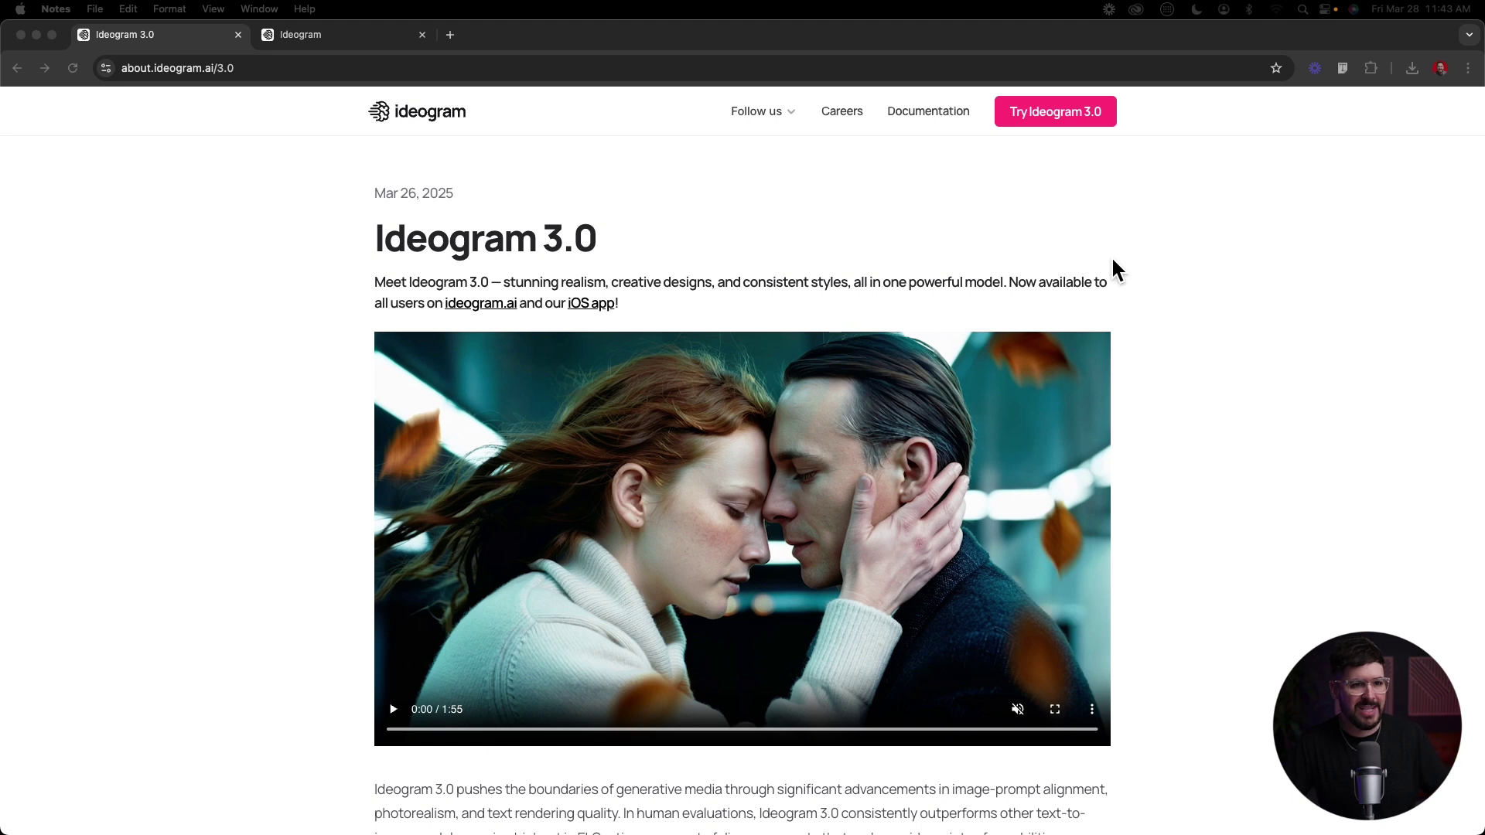
# Play the Ideogram 3.0 introduction video on the announcement page and watch its feature demonstrations.
pyautogui.scroll(-1, 1296, 389)
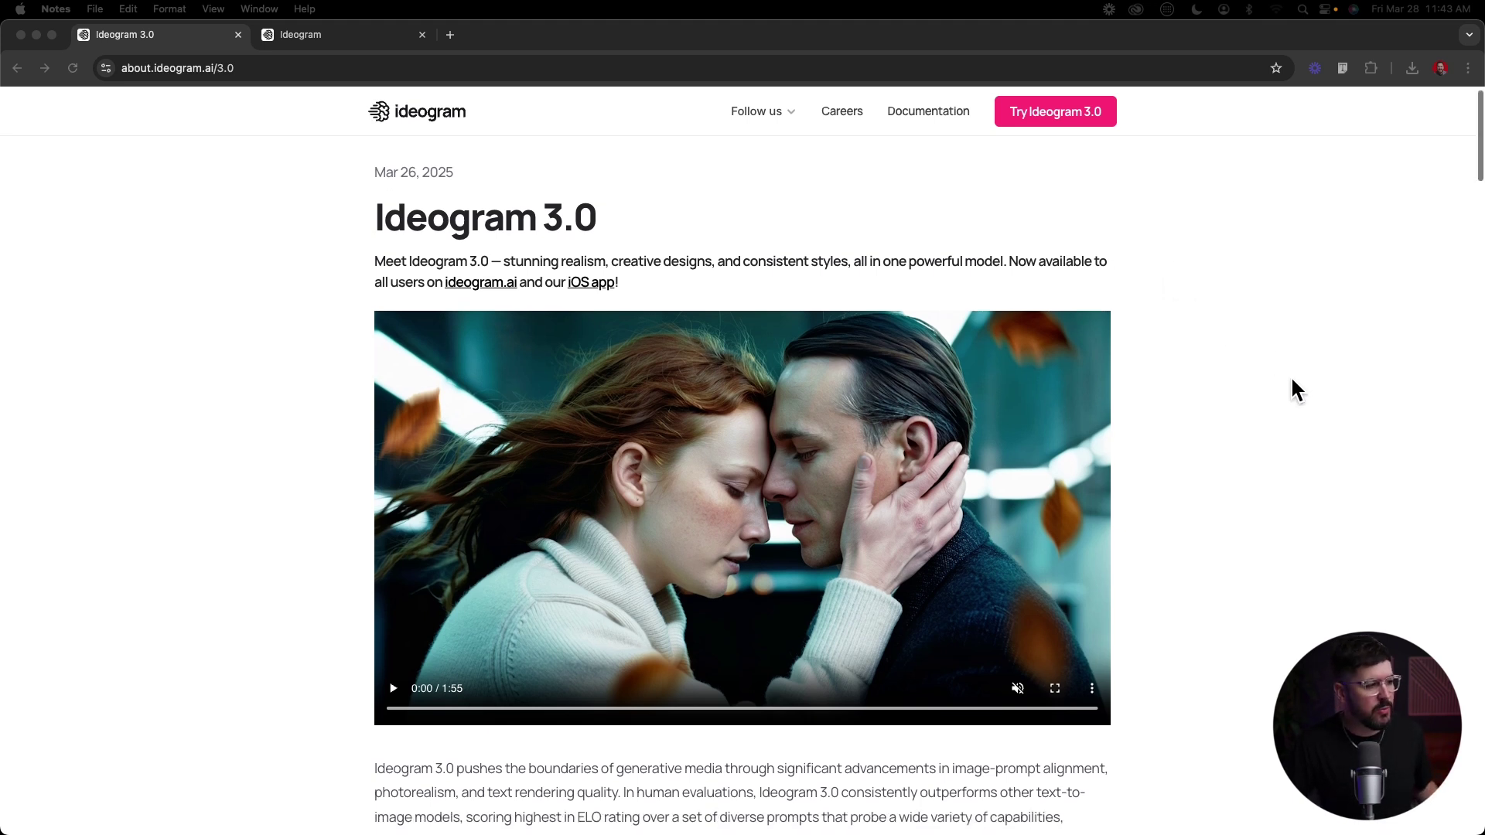
pyautogui.scroll(-1, 1296, 389)
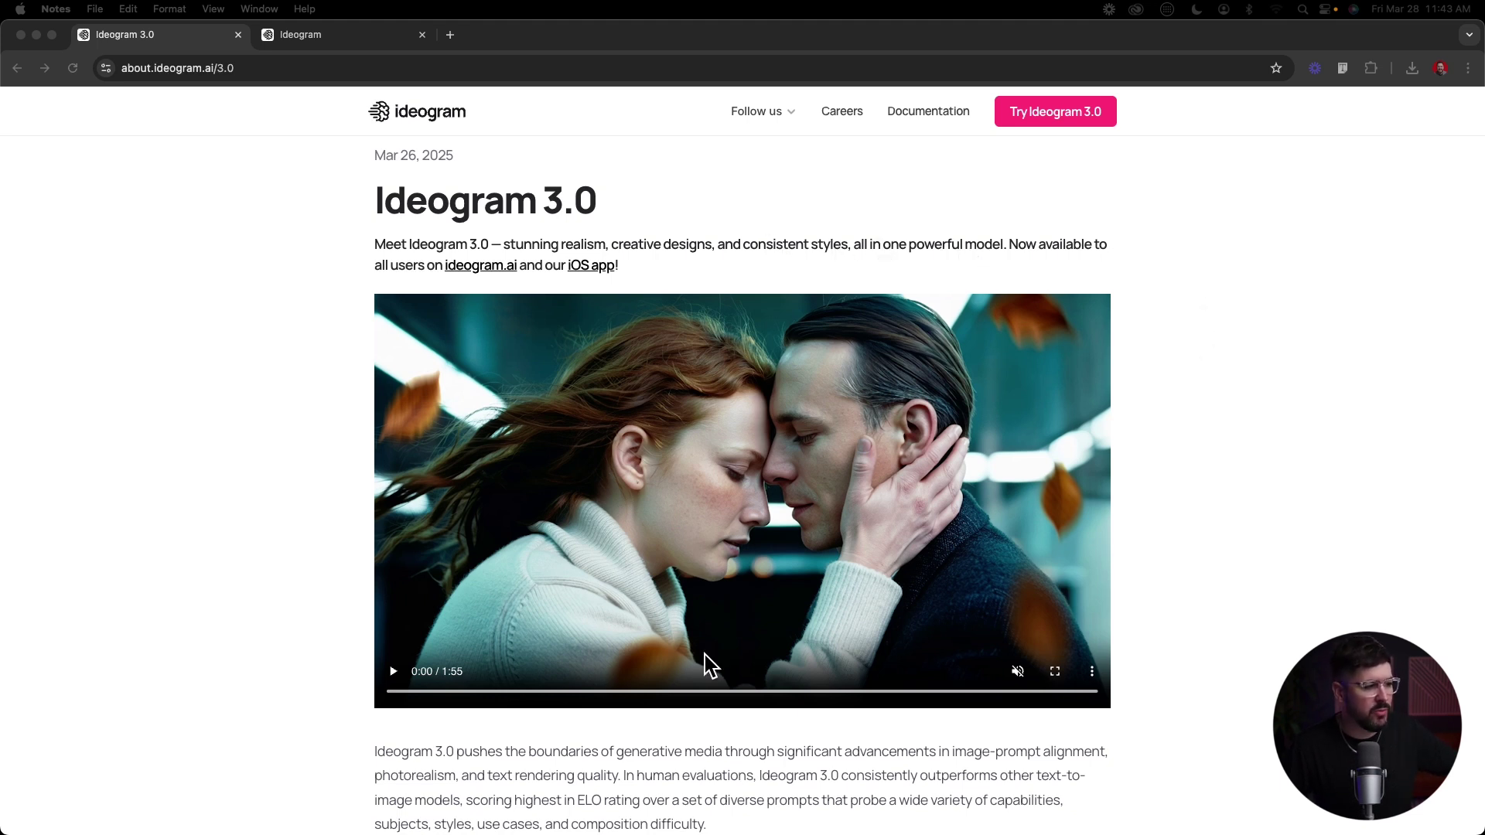
pyautogui.click(399, 663)
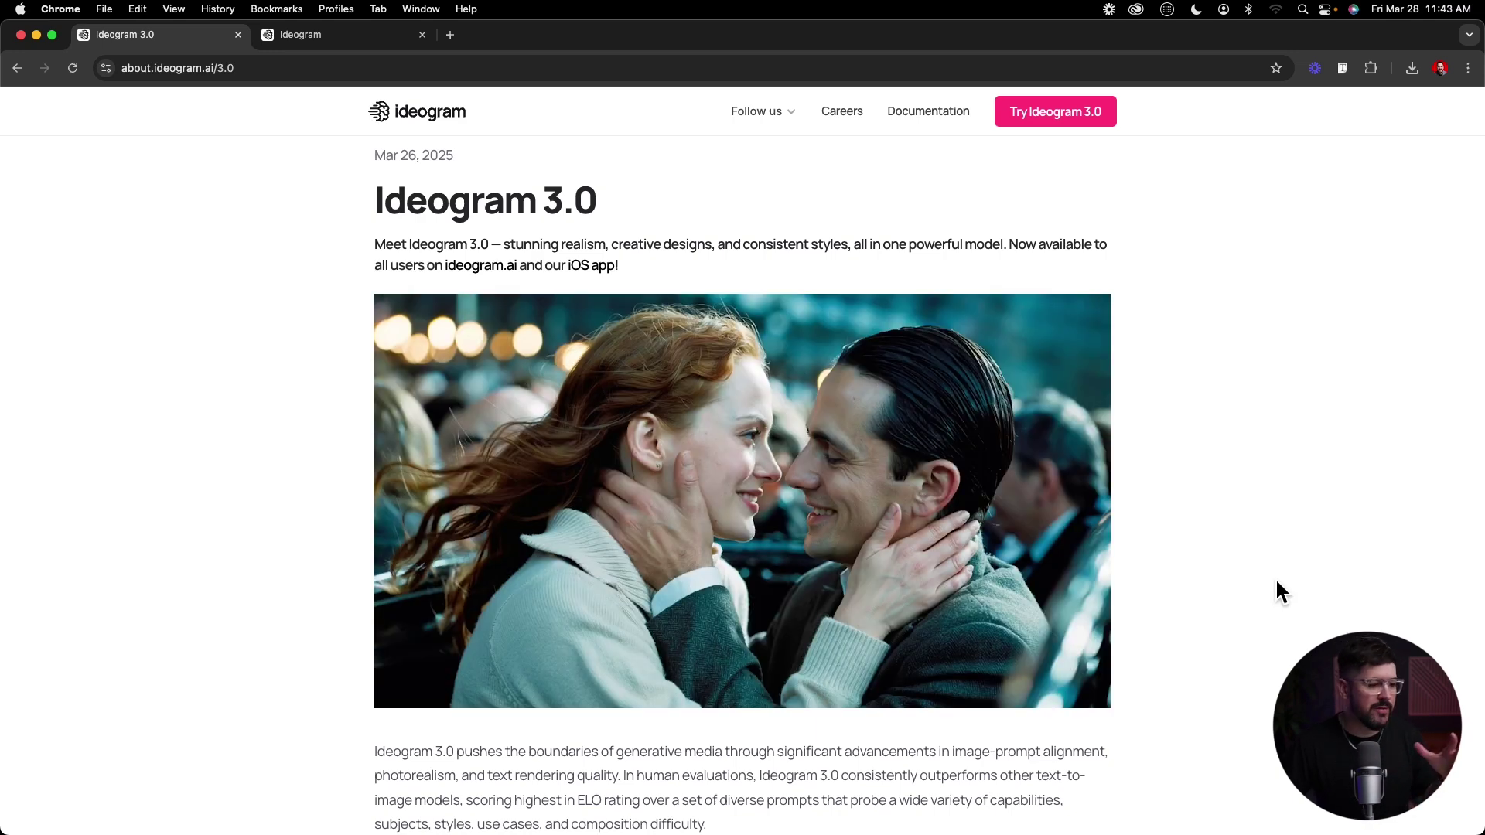
pyautogui.scroll(-2, 1238, 572)
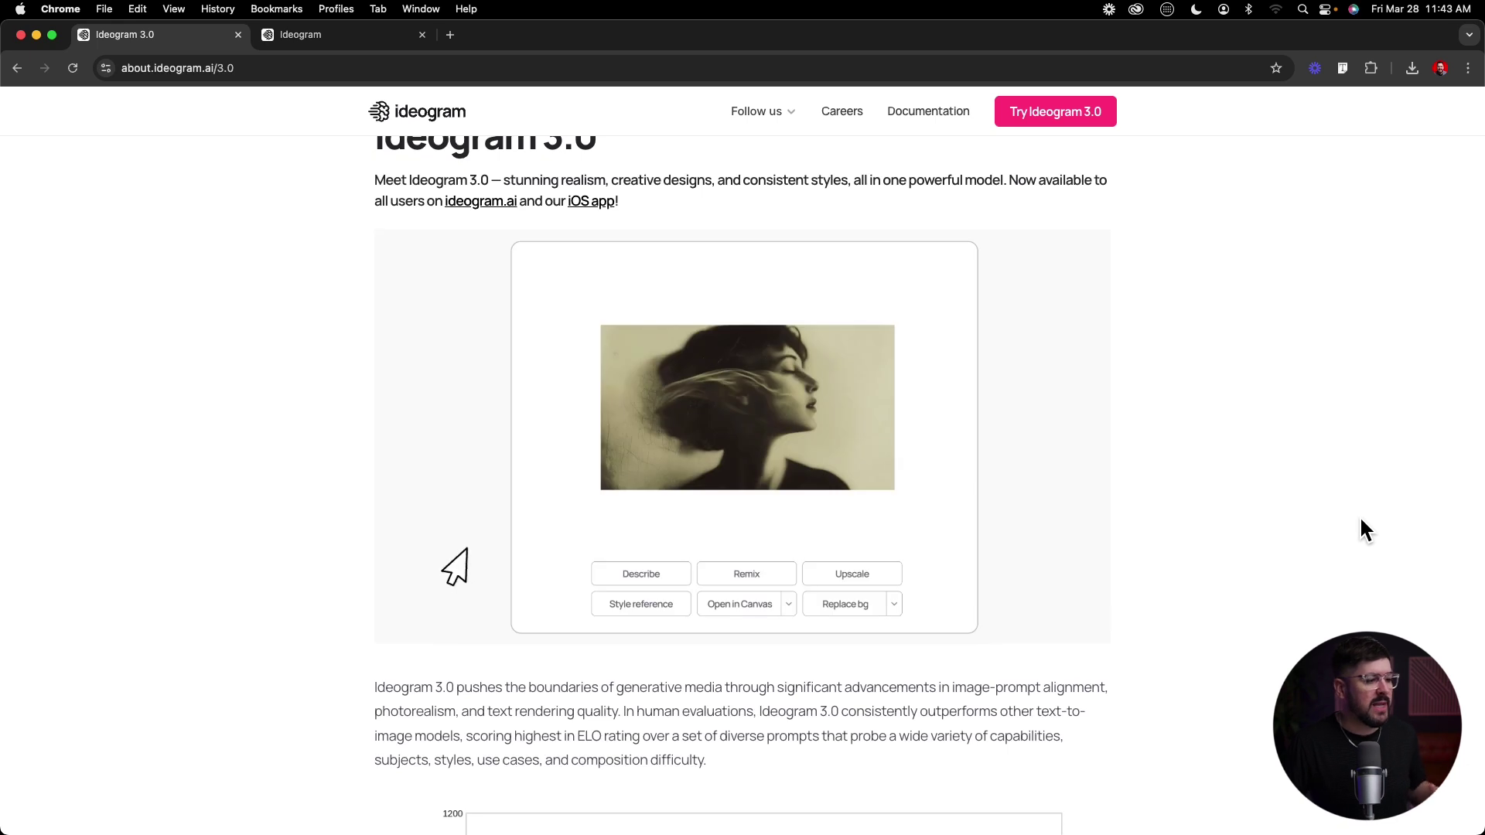
pyautogui.scroll(2, 1364, 530)
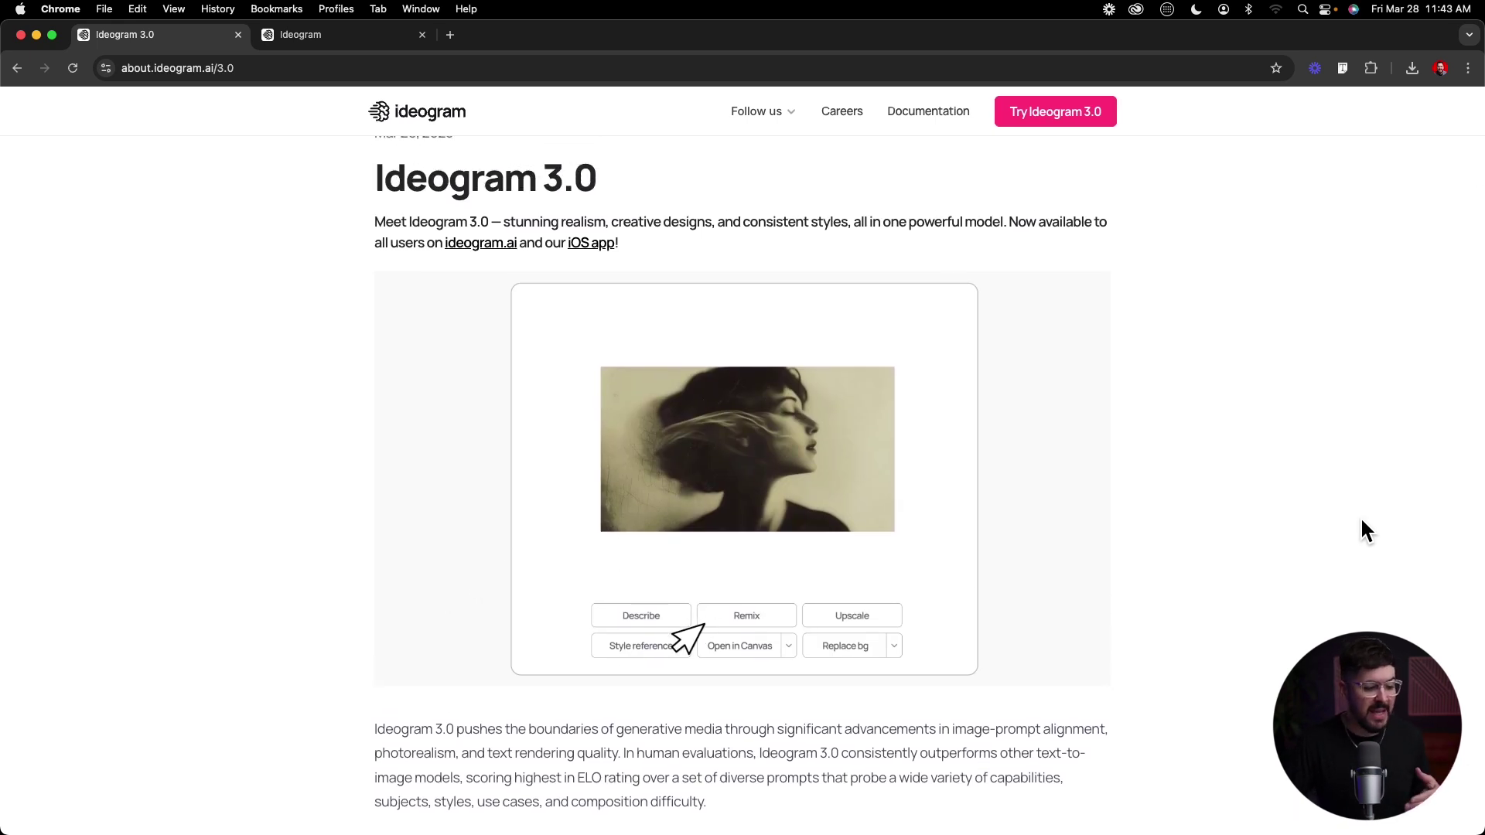
pyautogui.scroll(-2, 1358, 525)
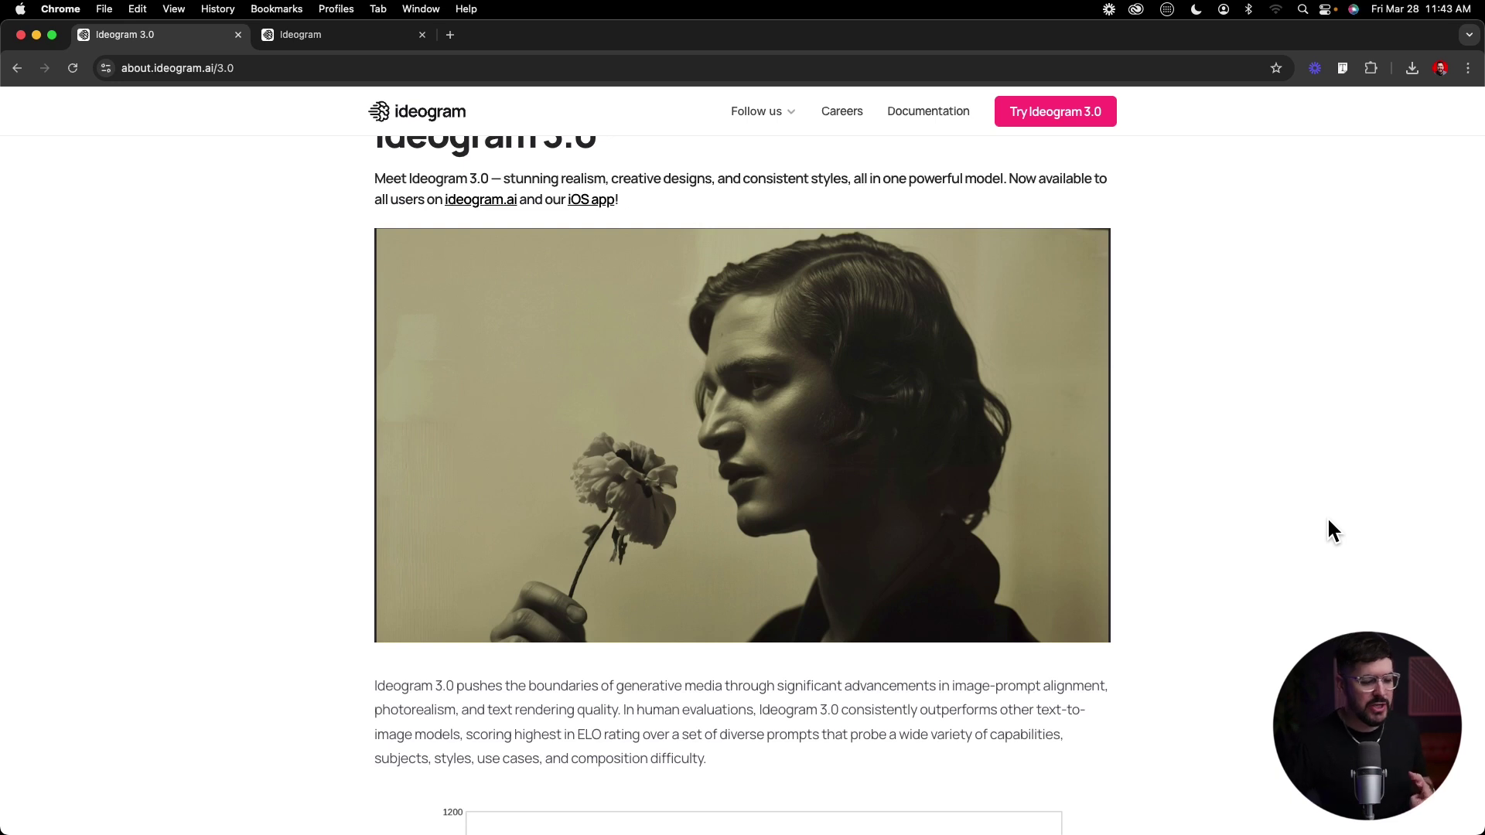
# Examine the ELO rating chart comparing Ideogram 3.0 with other text-to-image models and the paragraph introducing it.
pyautogui.scroll(-4, 1328, 534)
pyautogui.scroll(-6, 1325, 527)
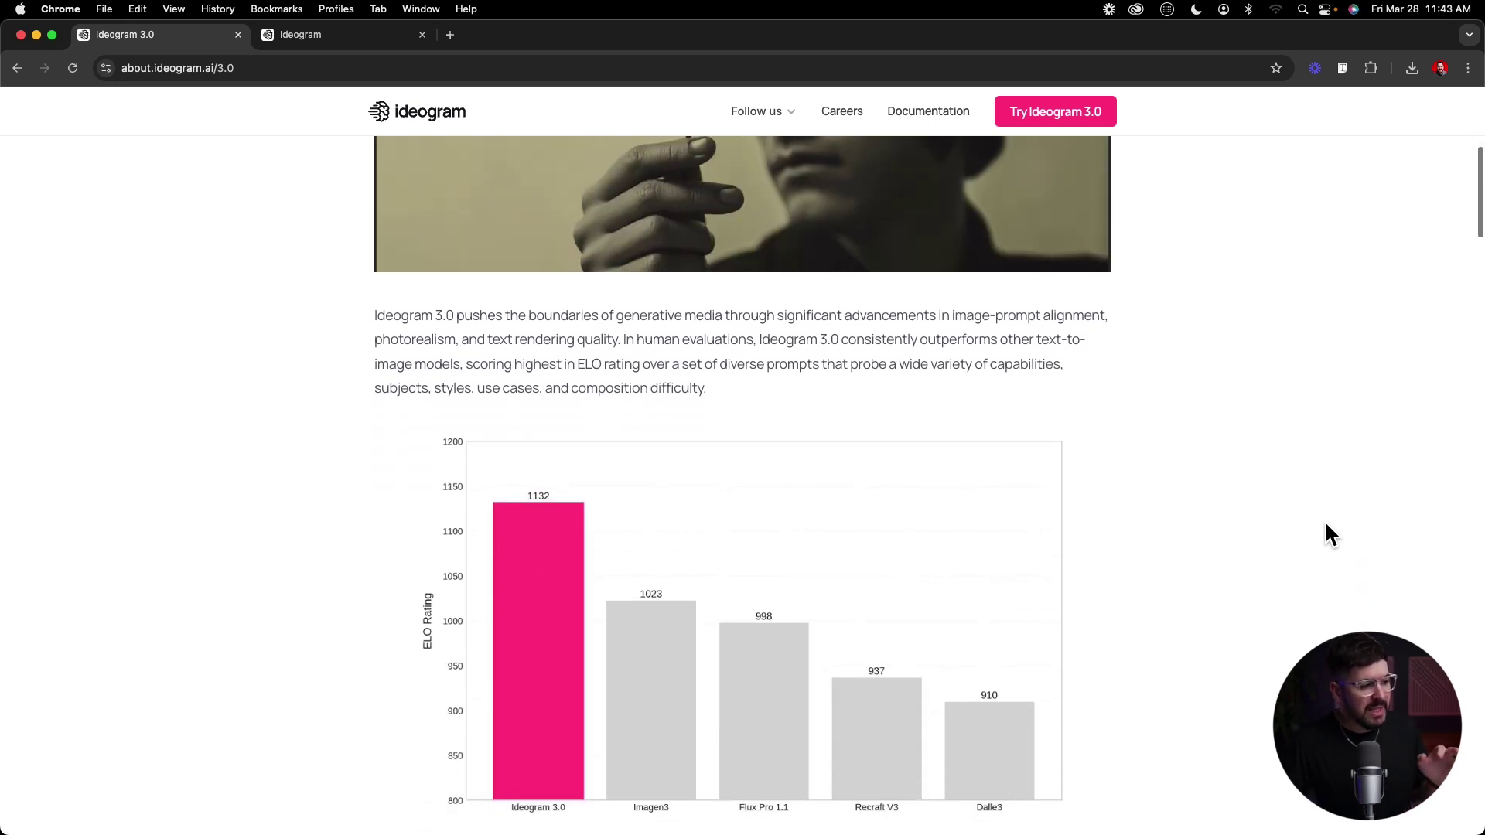
pyautogui.scroll(-6, 1325, 526)
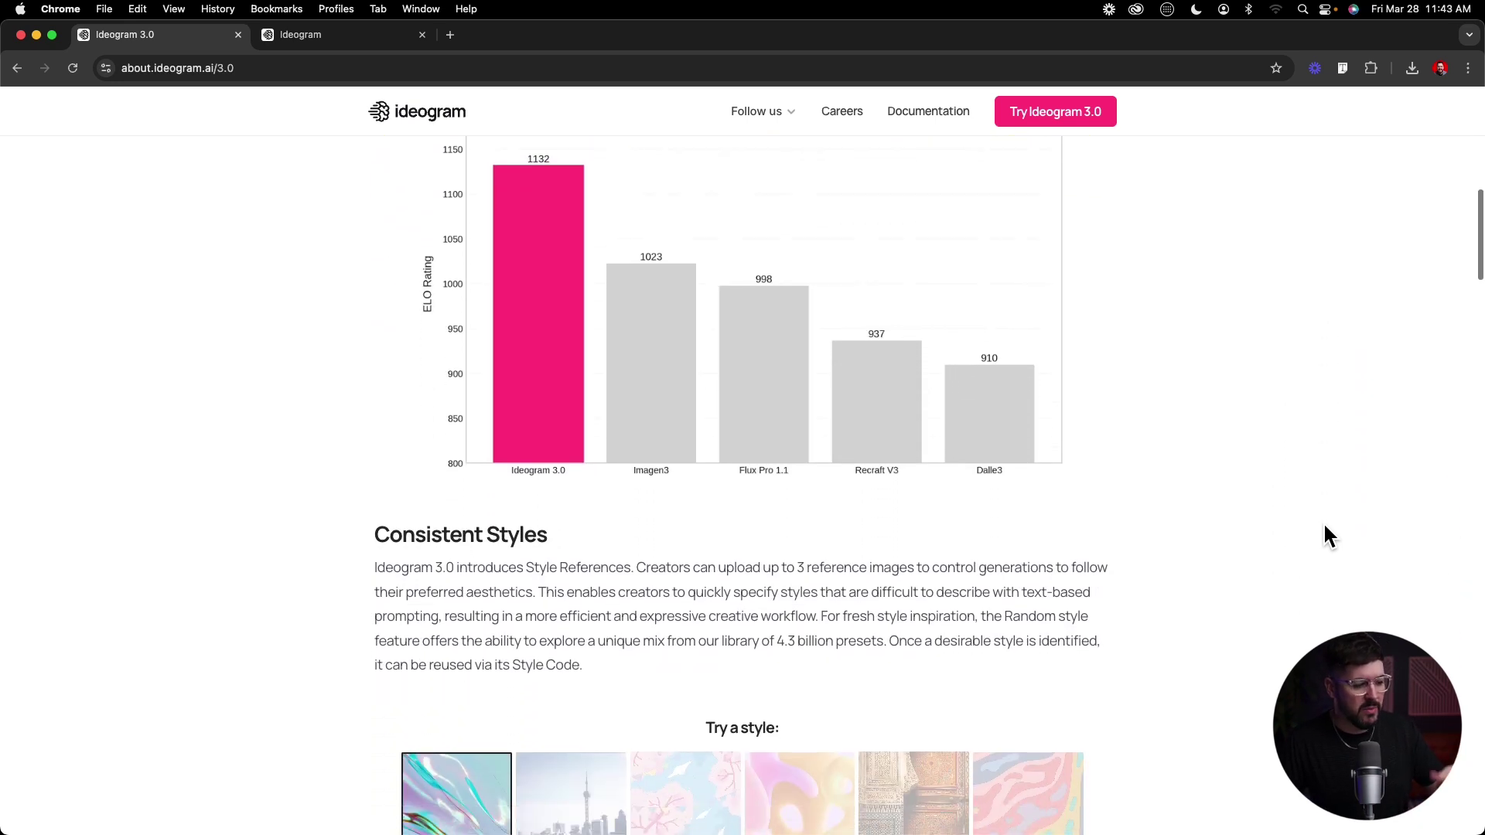
pyautogui.scroll(7, 1328, 534)
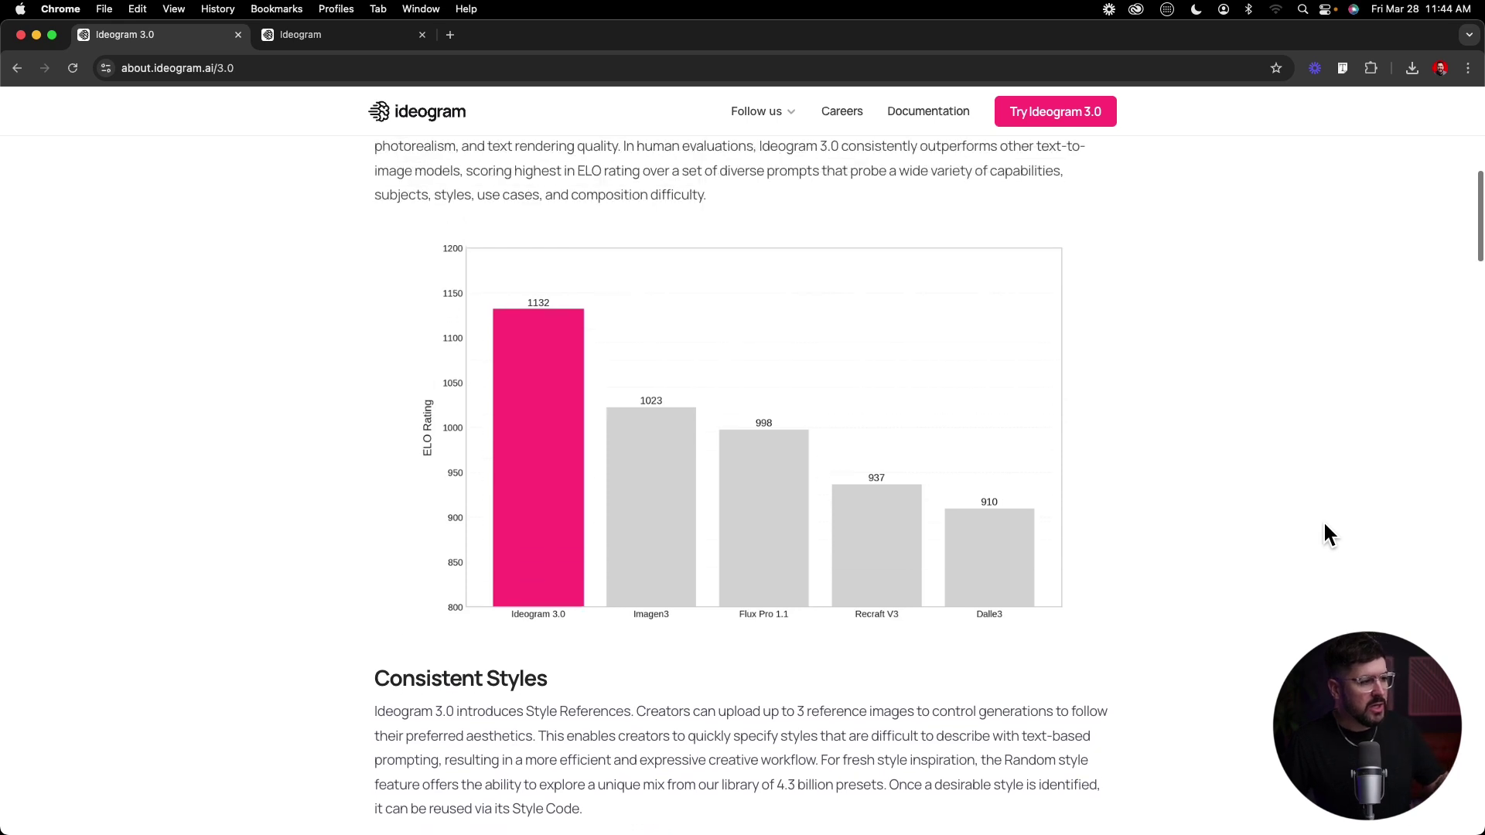
pyautogui.scroll(-1, 1325, 534)
pyautogui.scroll(1, 1325, 533)
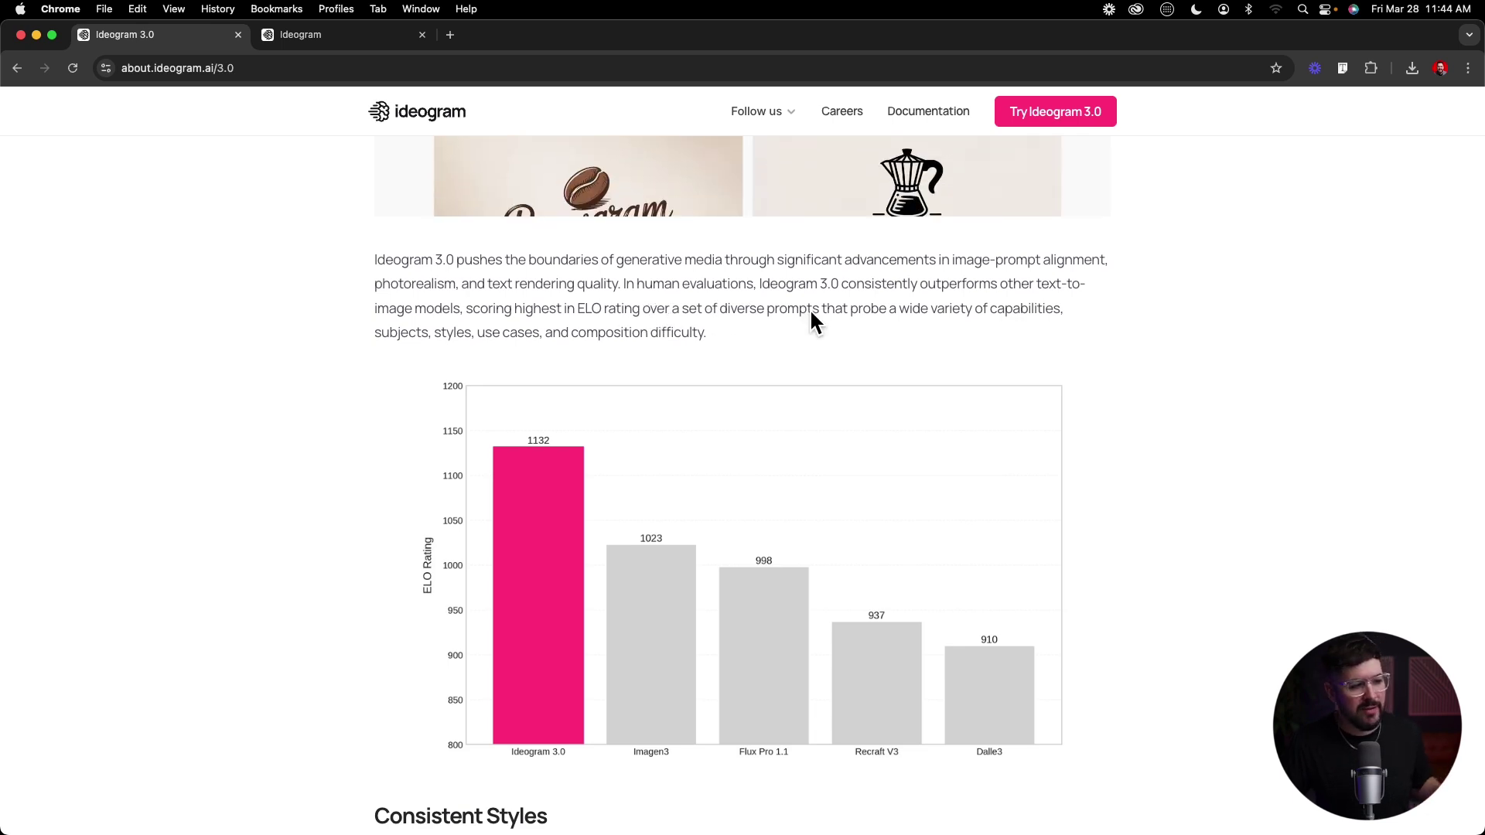
pyautogui.scroll(-3, 1091, 495)
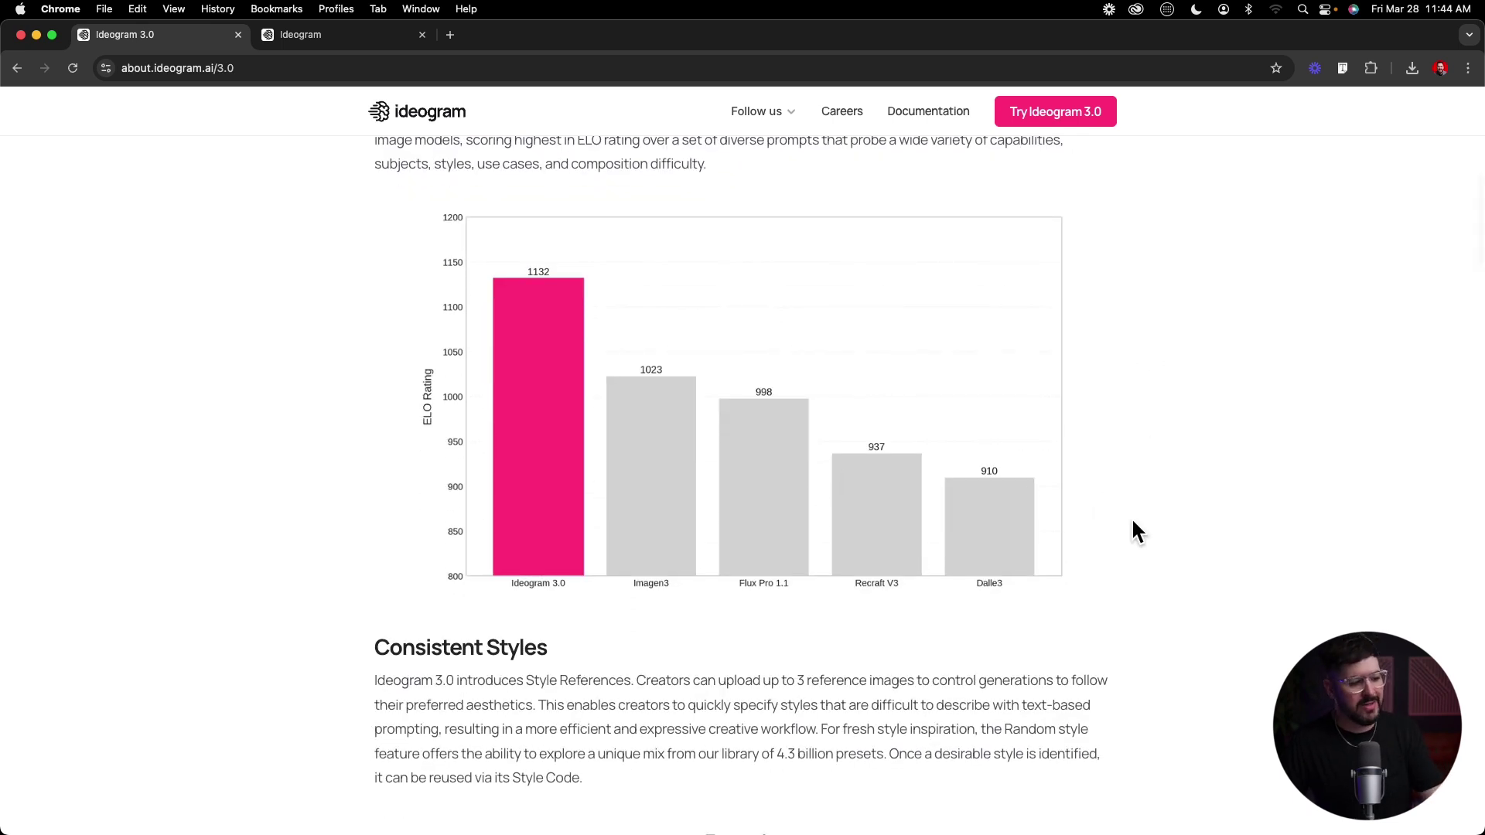
# Read the Consistent Styles section about style references and examine its Bowling Alley sample image.
pyautogui.scroll(-5, 545, 492)
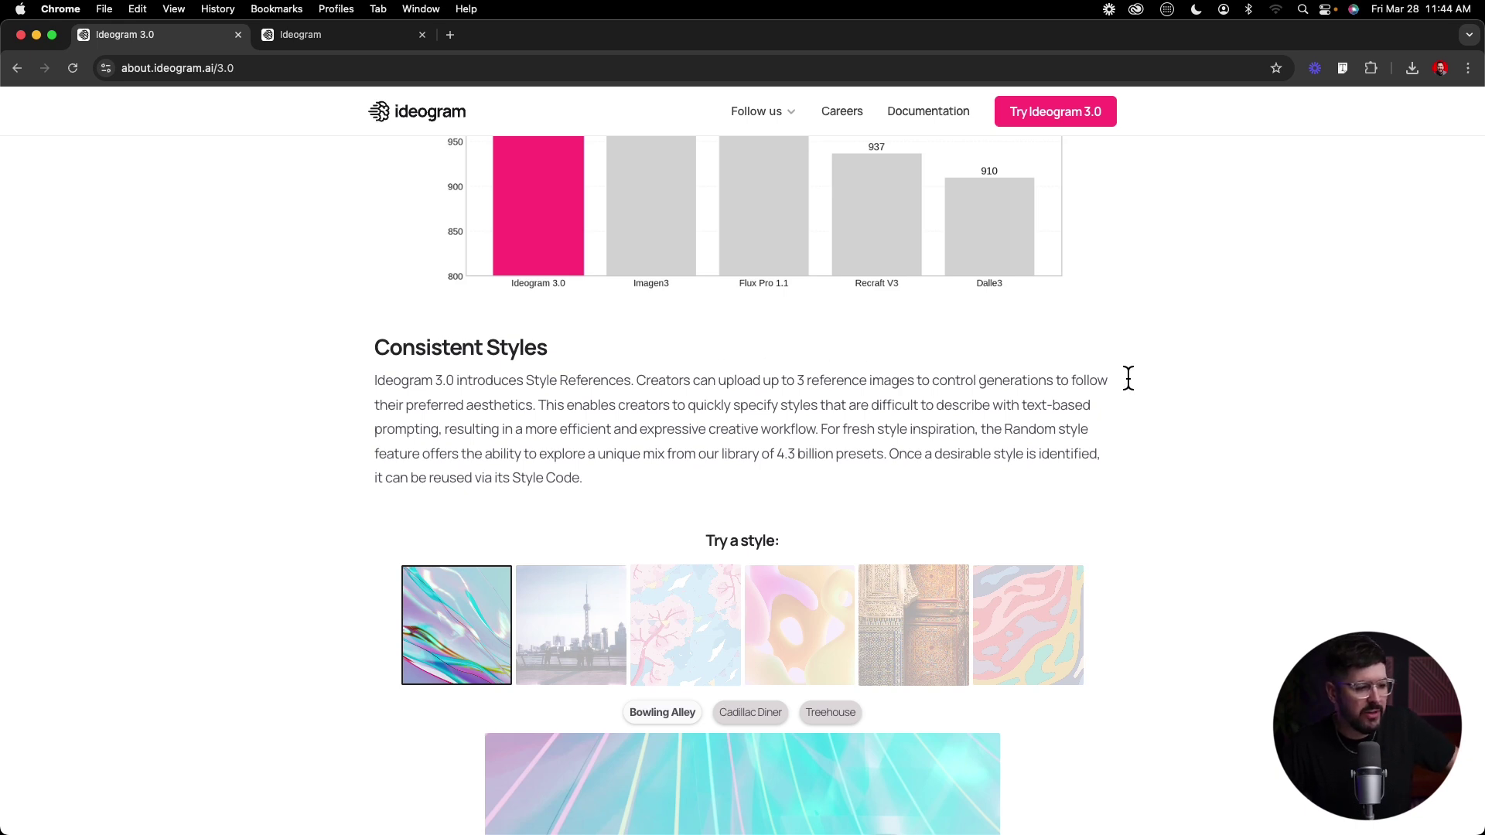
pyautogui.scroll(-2, 1153, 382)
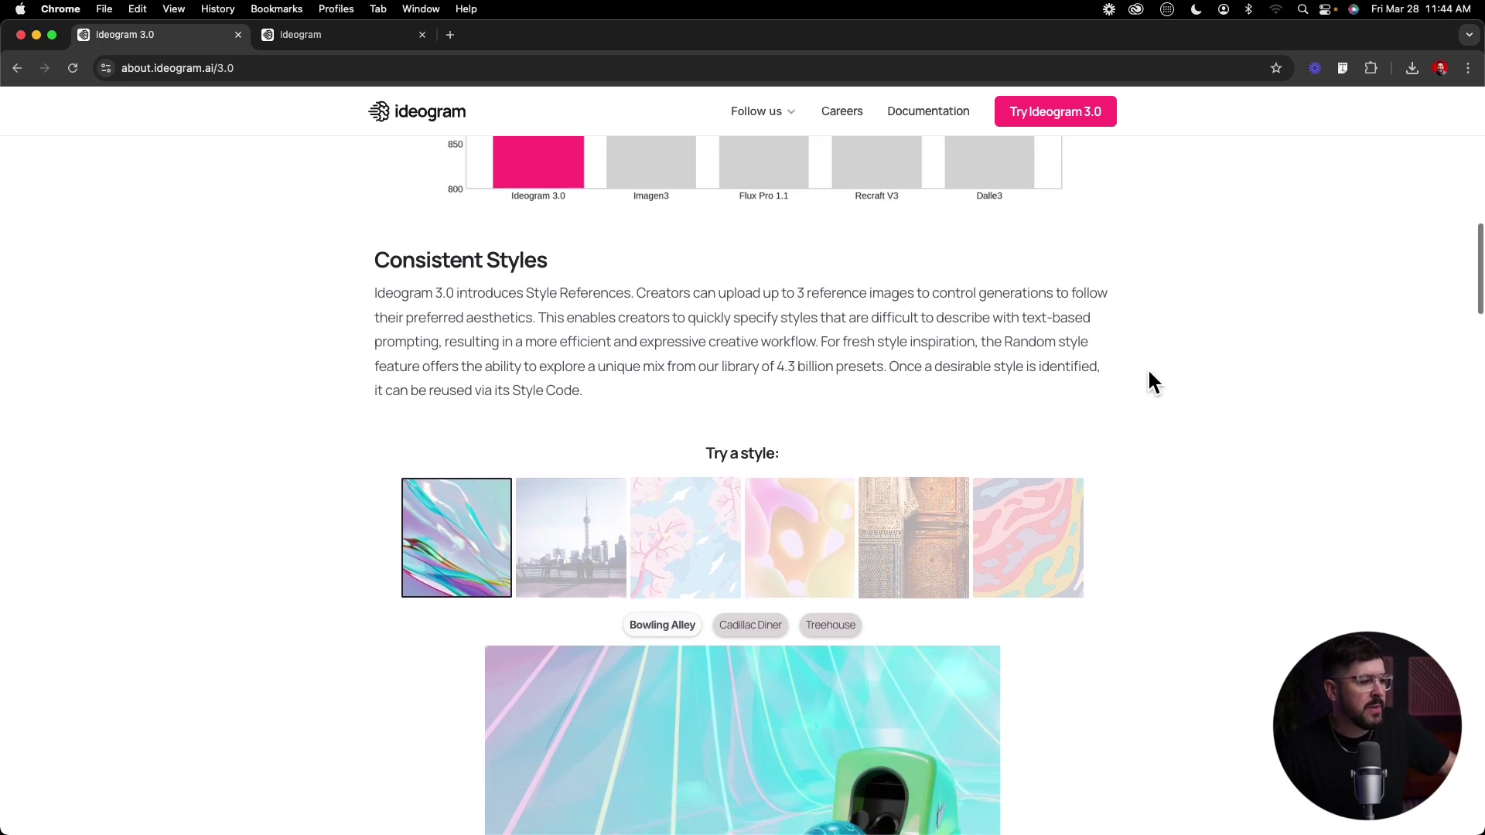
pyautogui.scroll(-5, 1148, 372)
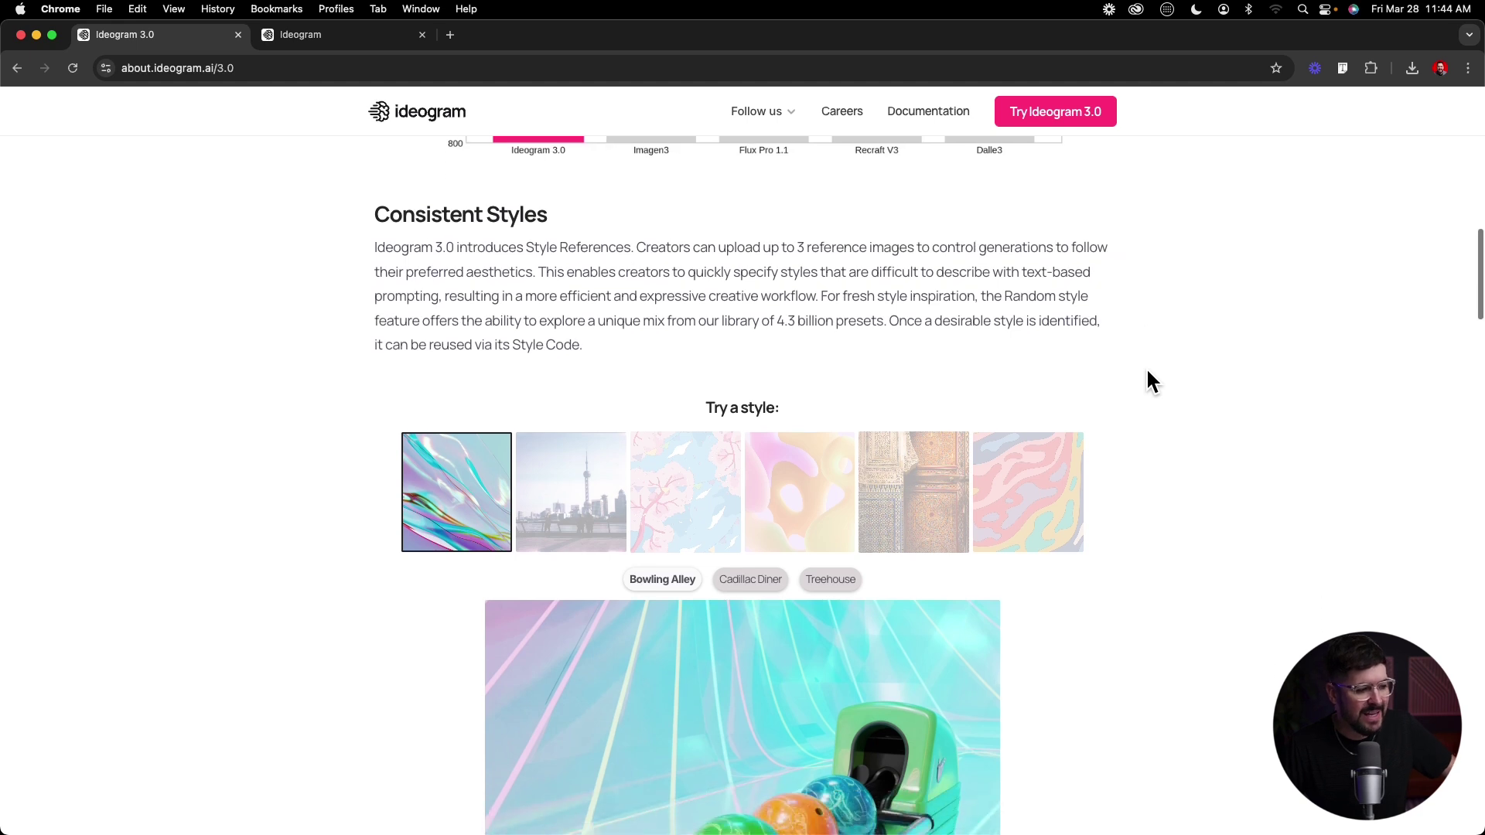
pyautogui.scroll(-1, 1147, 371)
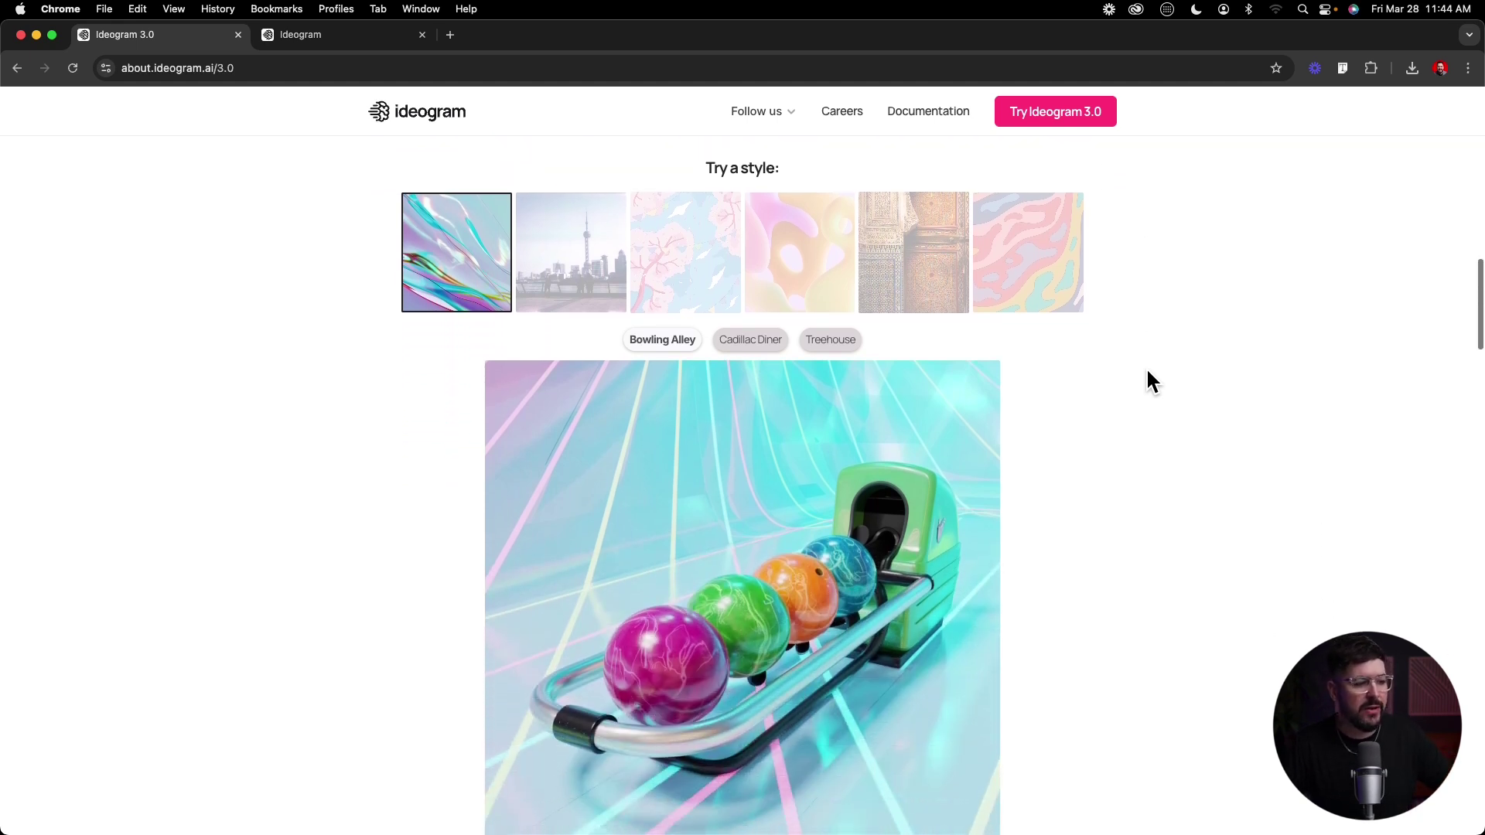
pyautogui.scroll(2, 365, 338)
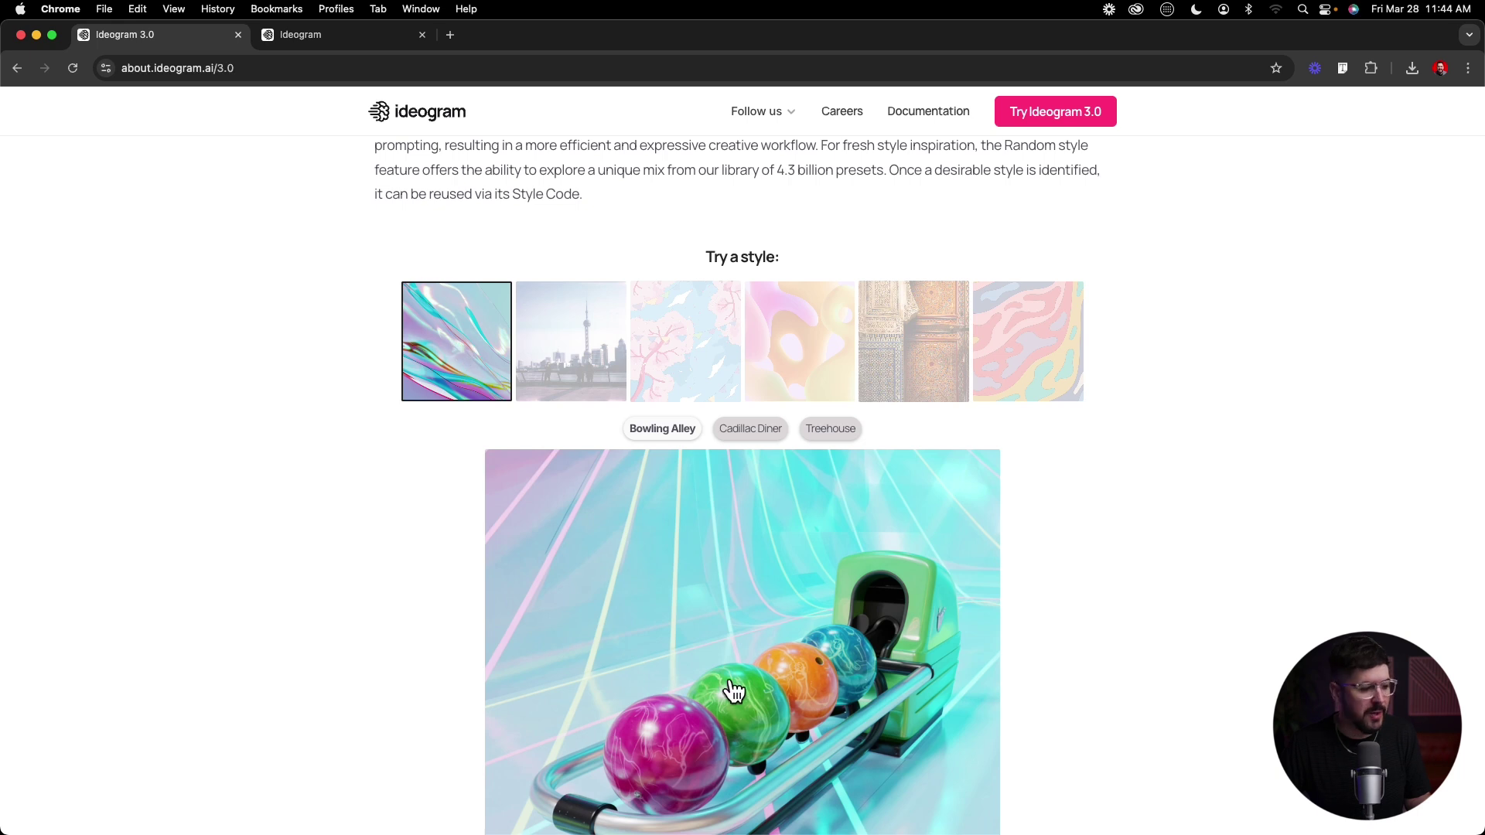
pyautogui.scroll(-3, 734, 691)
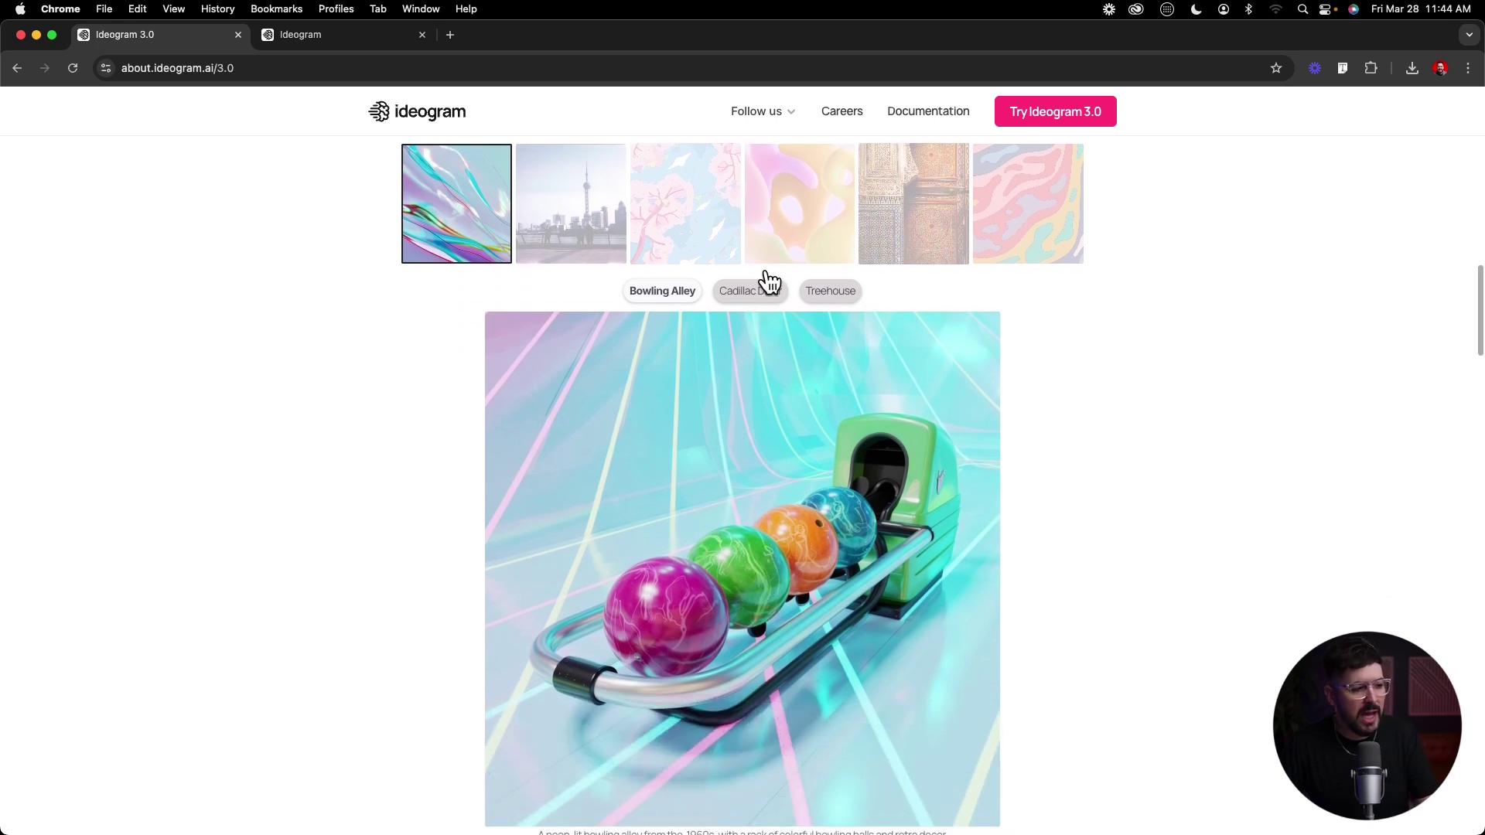
# Preview the Cadillac Diner and Treehouse samples in the iridescent glass style.
pyautogui.click(770, 287)
pyautogui.click(828, 290)
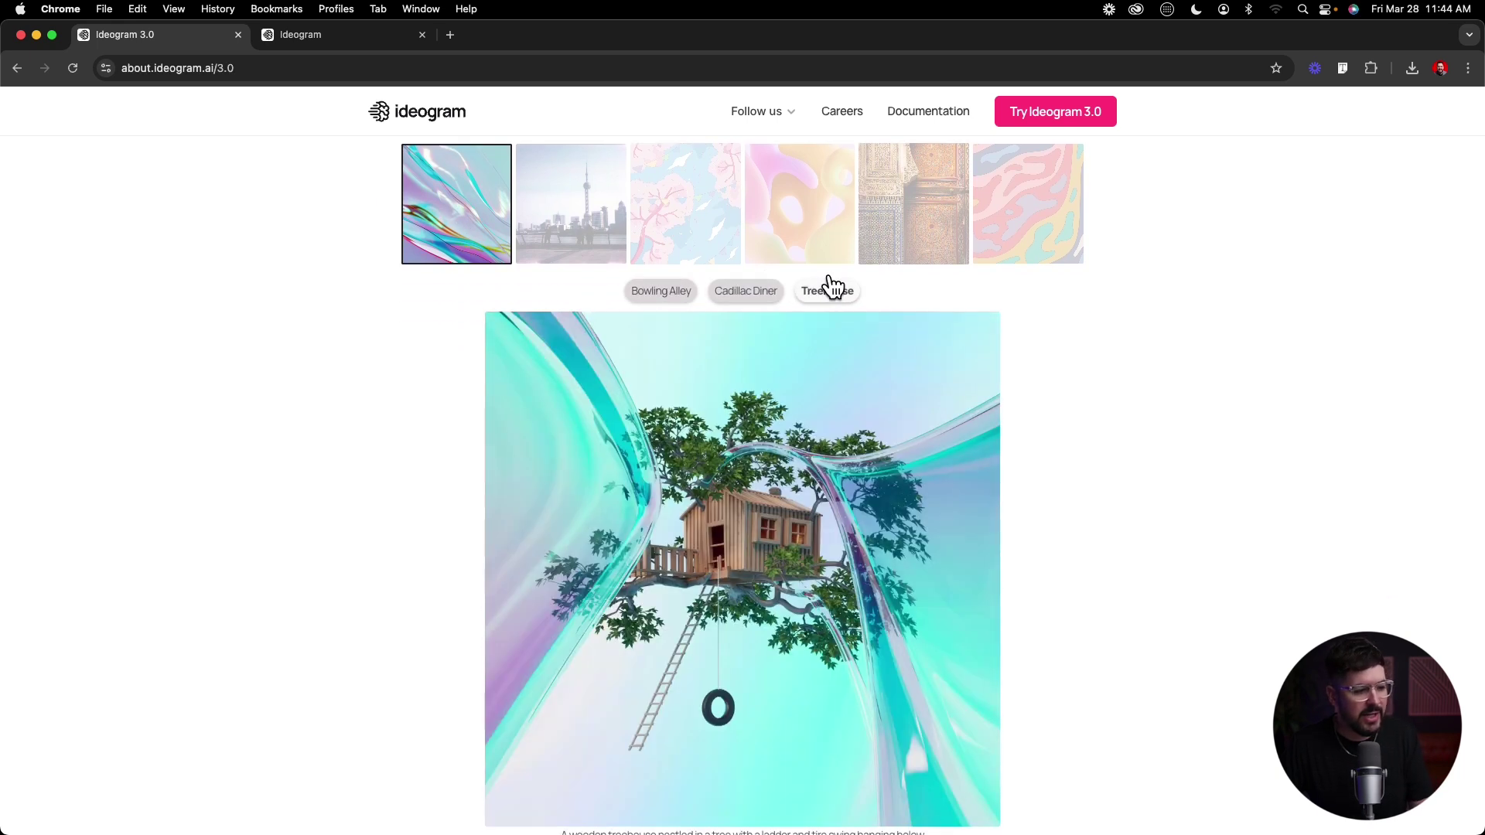
pyautogui.scroll(-3, 905, 462)
# Switch the style preview to the city skyline photo and view its Treehouse, Cadillac Diner and Bowling Alley samples.
pyautogui.scroll(4, 903, 462)
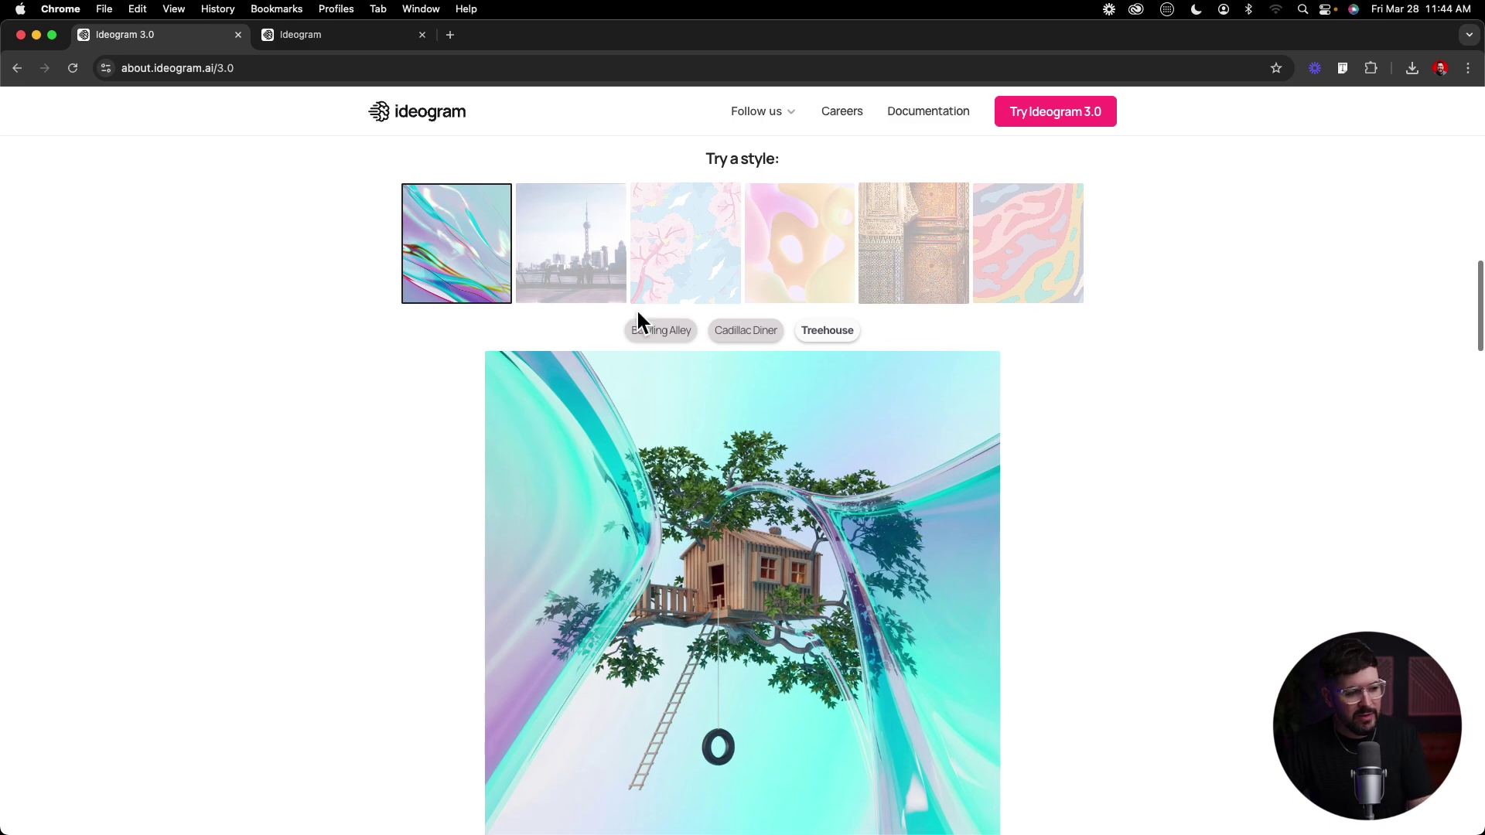
pyautogui.click(592, 273)
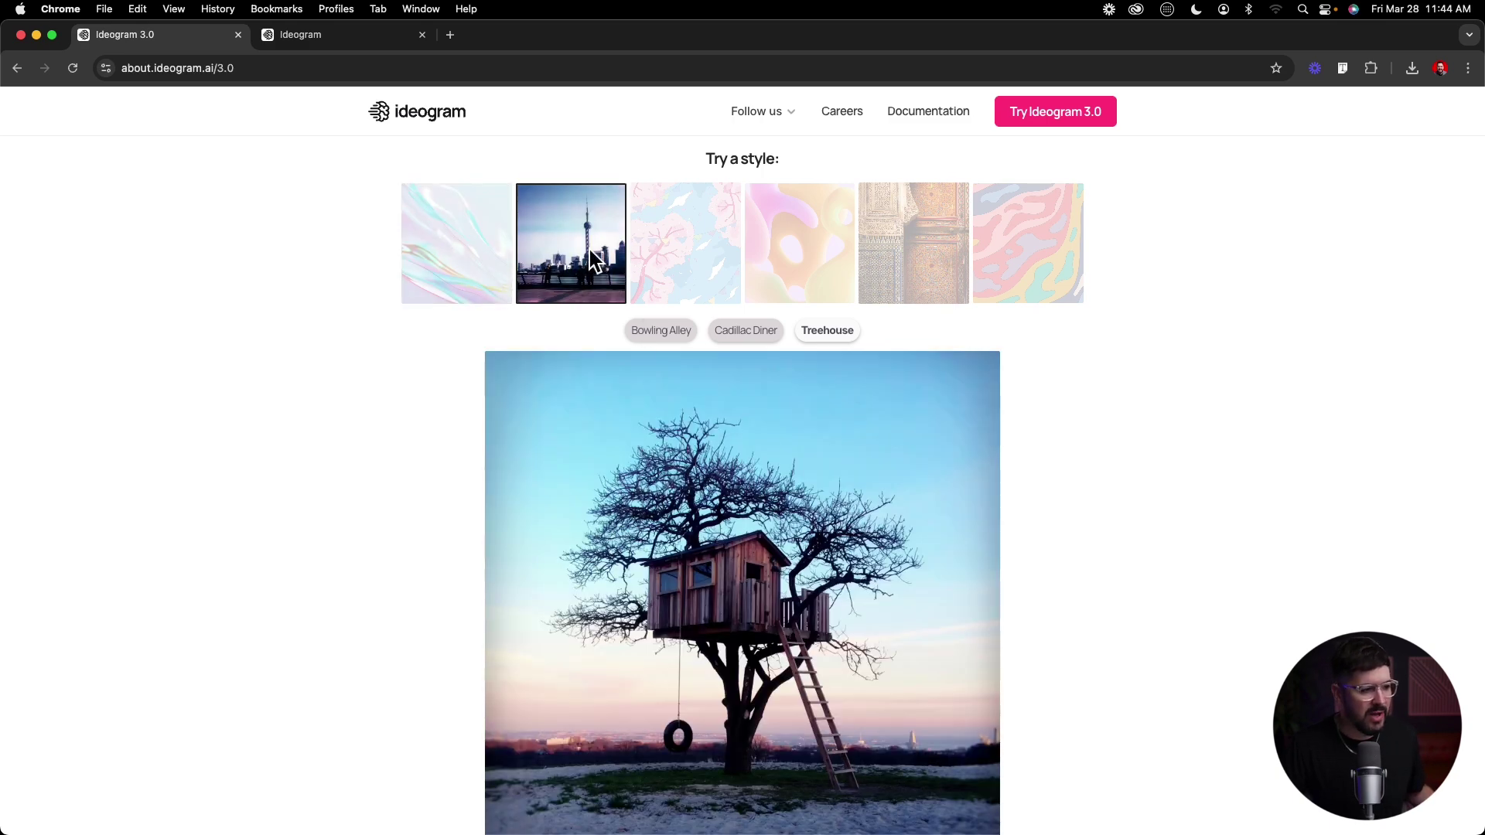
pyautogui.scroll(-1, 728, 495)
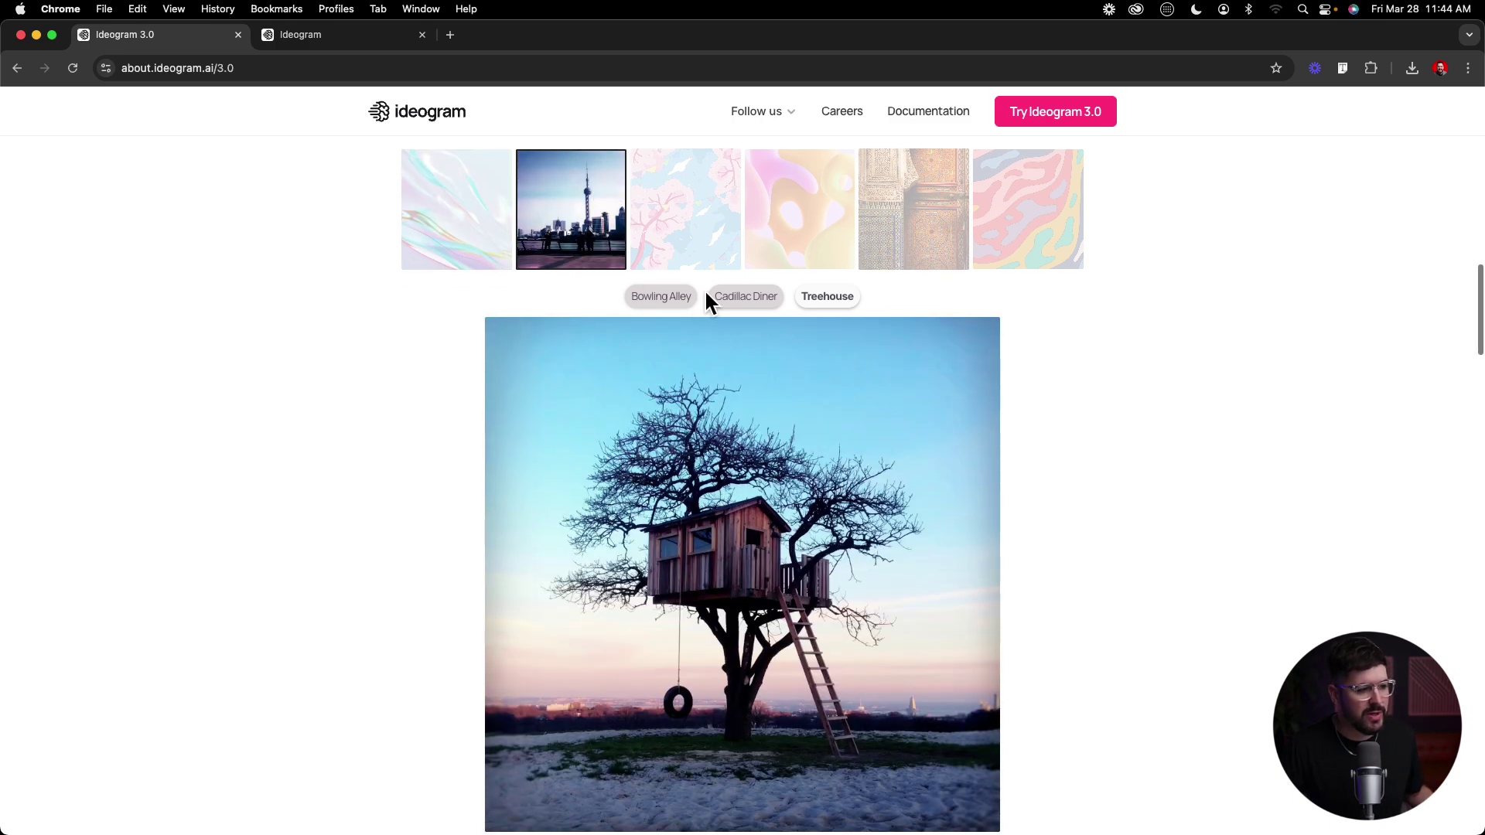
pyautogui.click(719, 296)
pyautogui.click(692, 297)
# Switch the style preview to the pink cherry blossom illustration and view its Bowling Alley, Cadillac Diner and Treehouse samples.
pyautogui.click(683, 205)
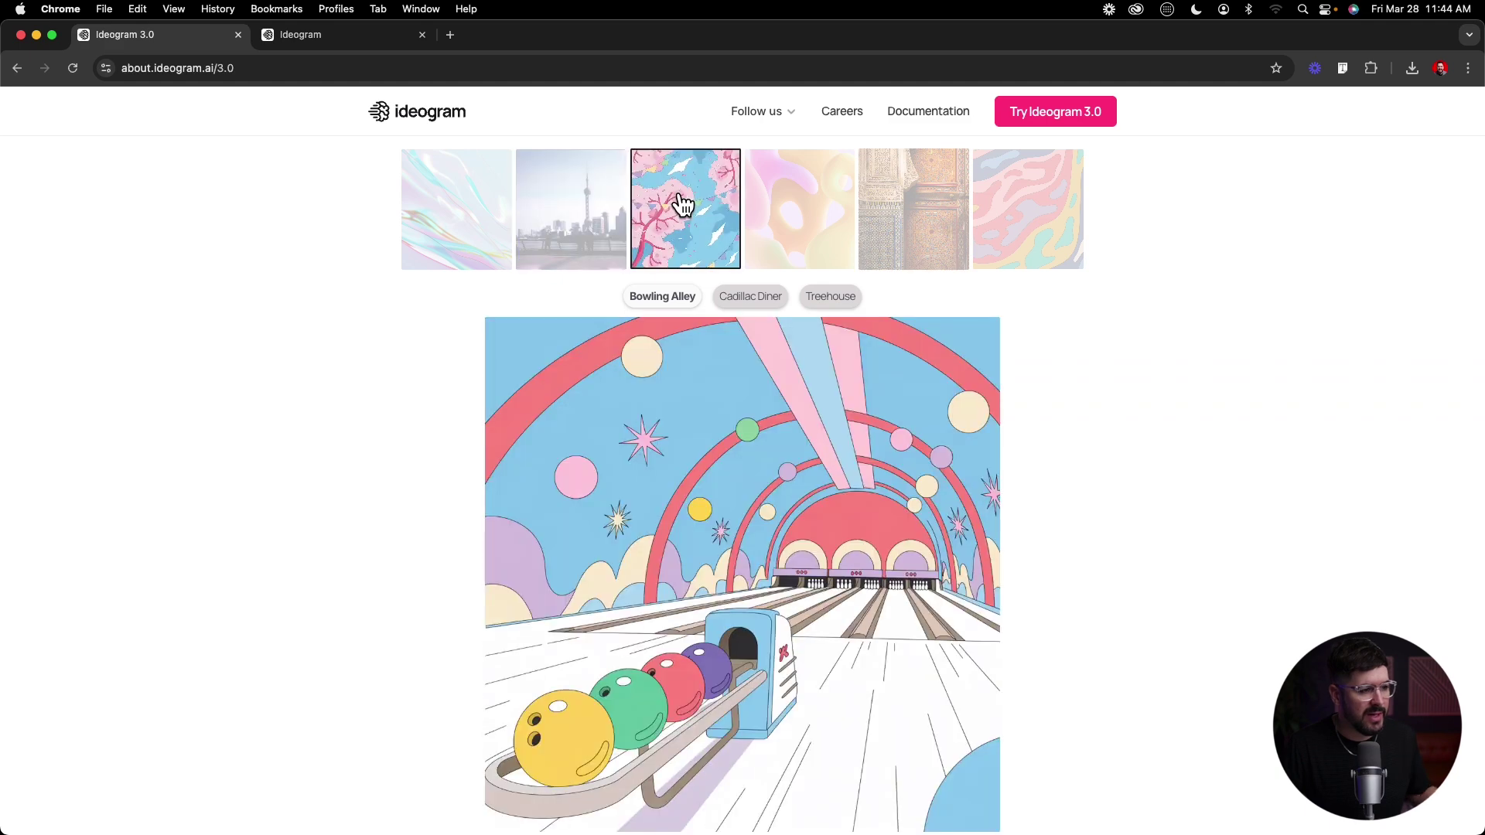
pyautogui.click(754, 296)
pyautogui.click(825, 296)
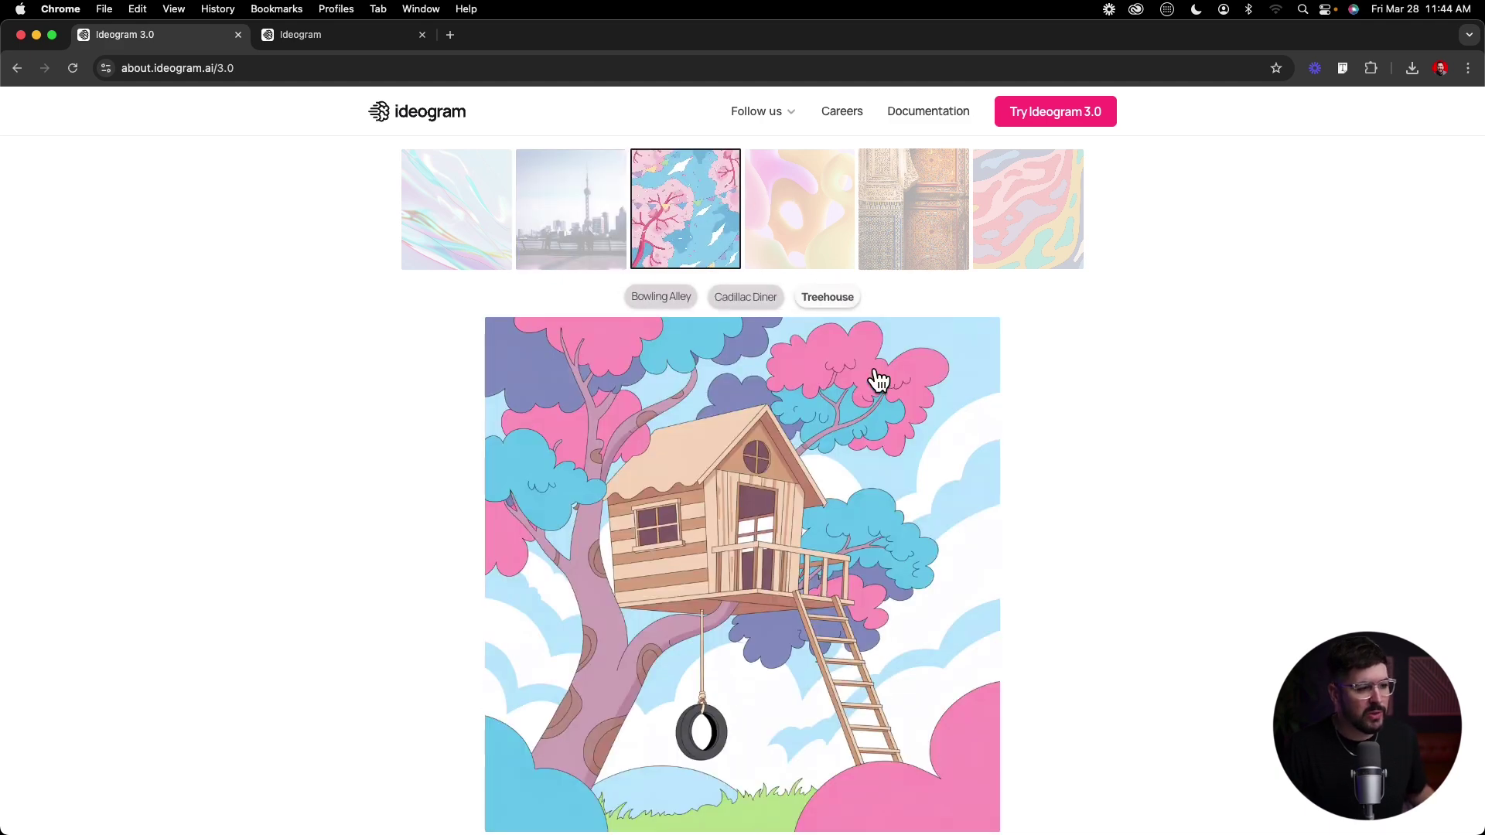
# Read the Creative Designs section on text and layout generation and examine its gallery of posters, covers and adverts.
pyautogui.scroll(-6, 977, 460)
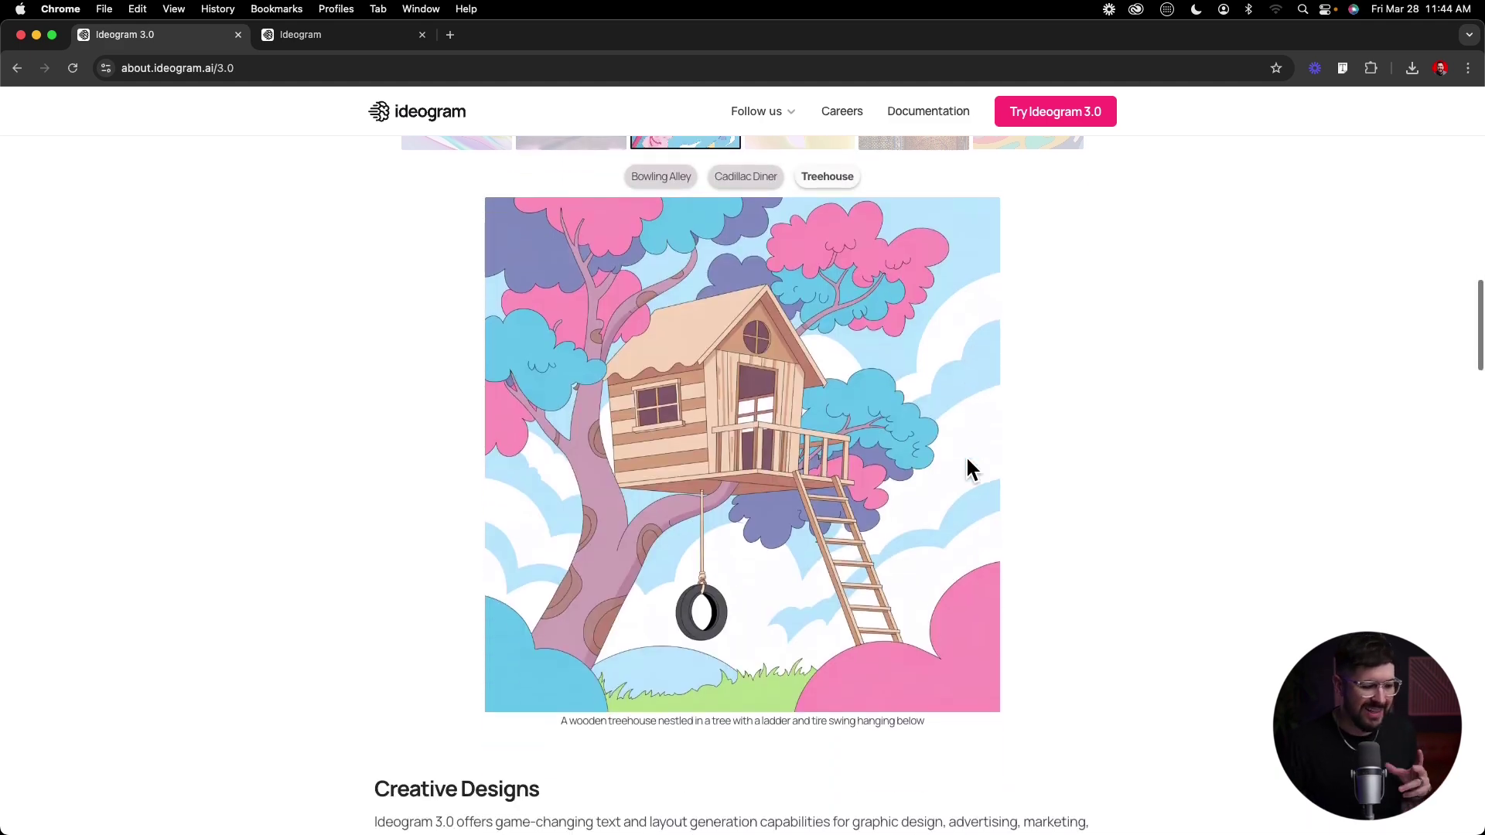
pyautogui.scroll(-2, 1083, 456)
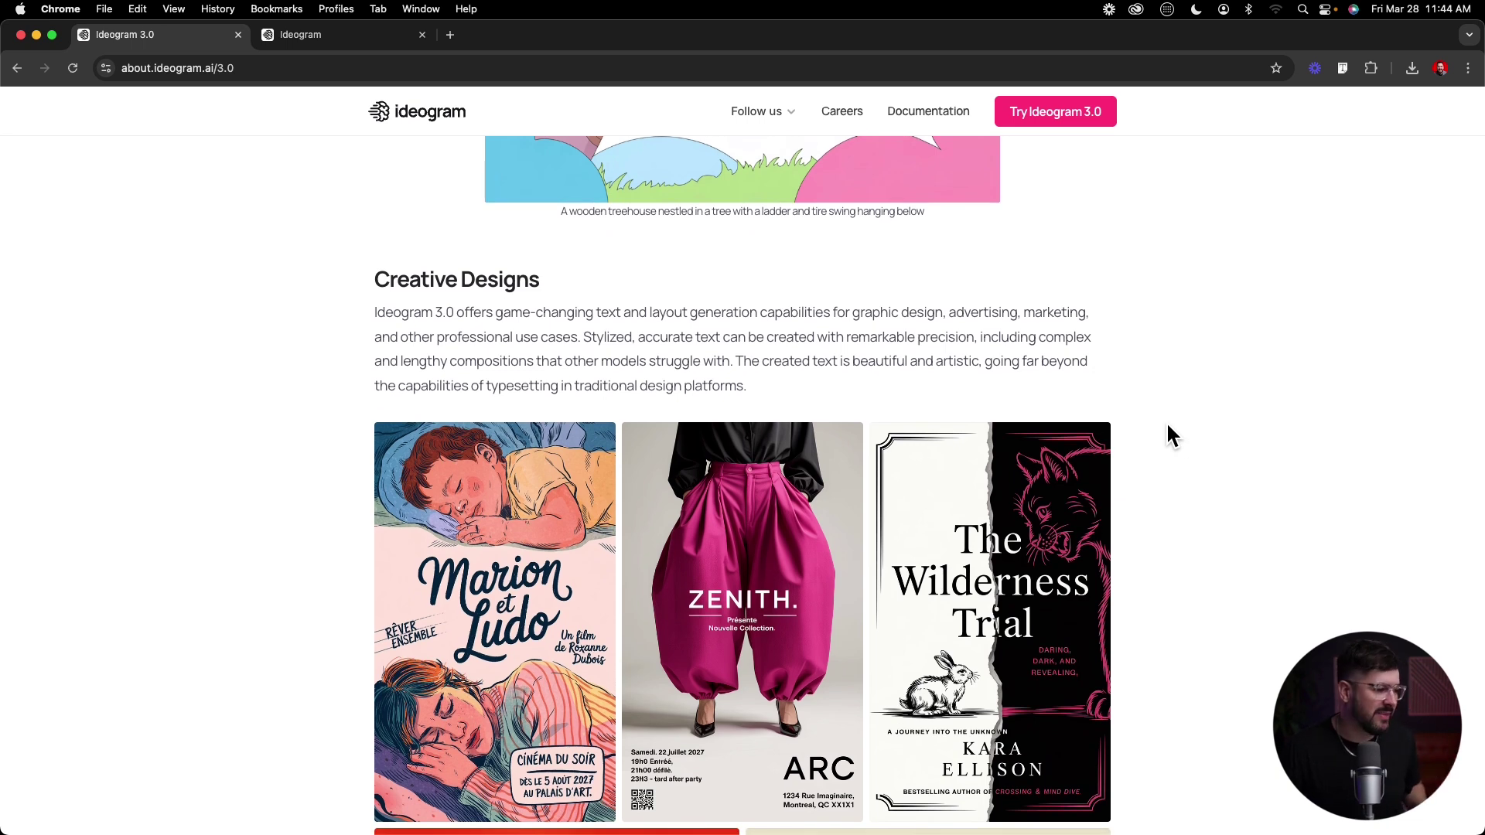
pyautogui.scroll(-1, 959, 391)
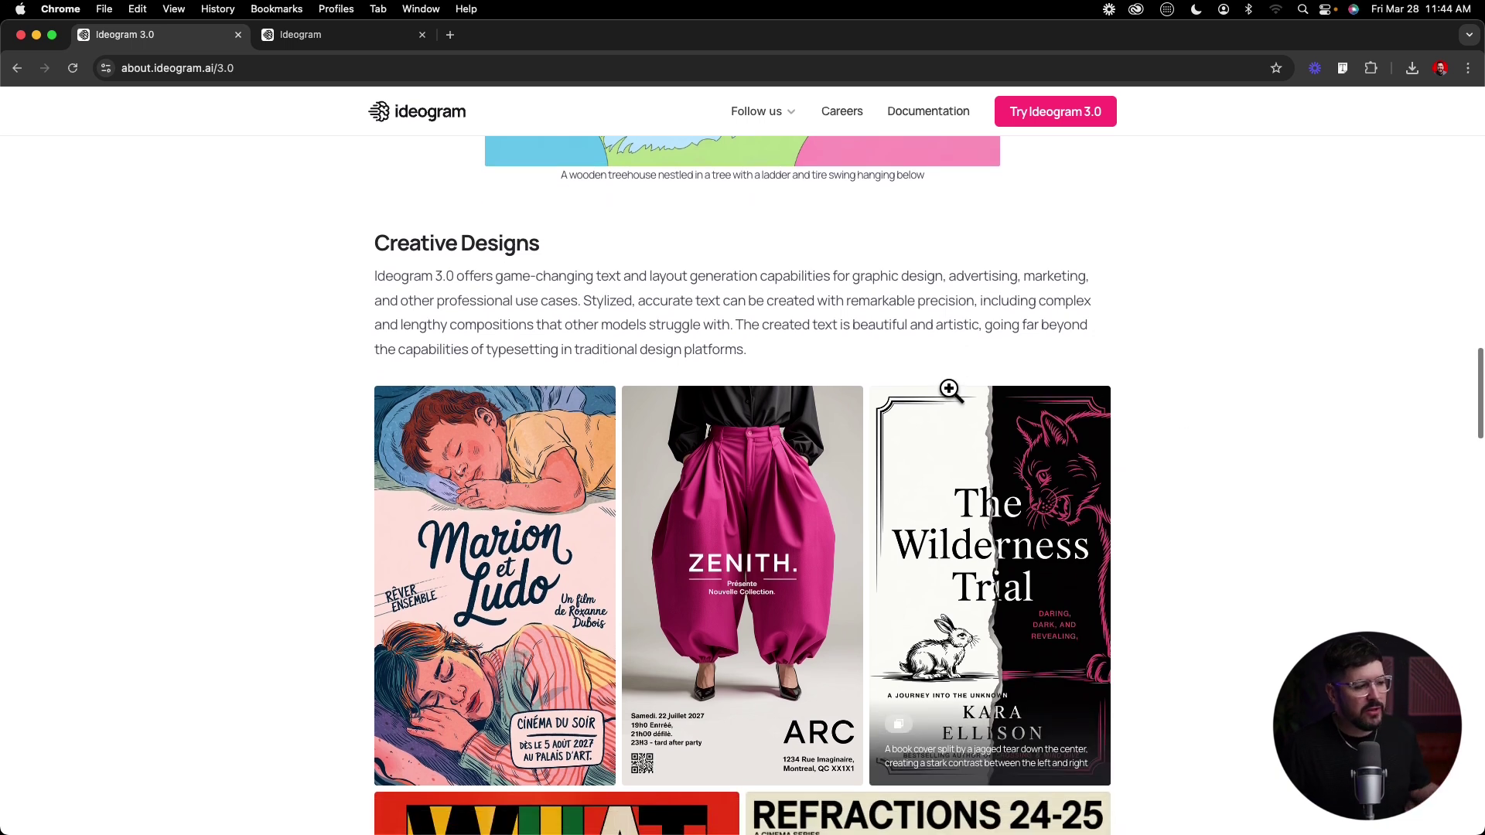
pyautogui.scroll(1, 851, 356)
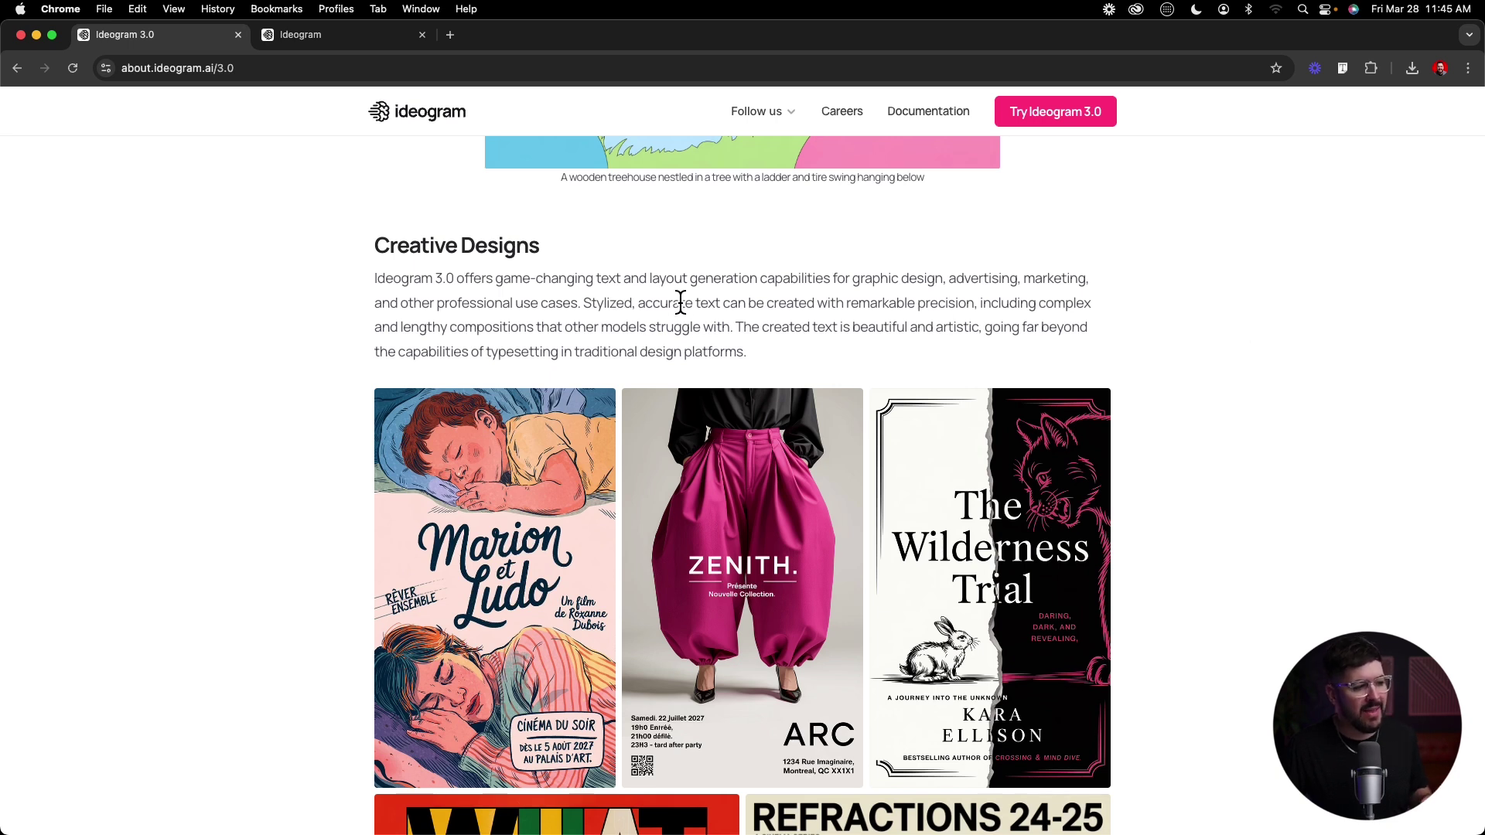
pyautogui.scroll(-5, 1206, 426)
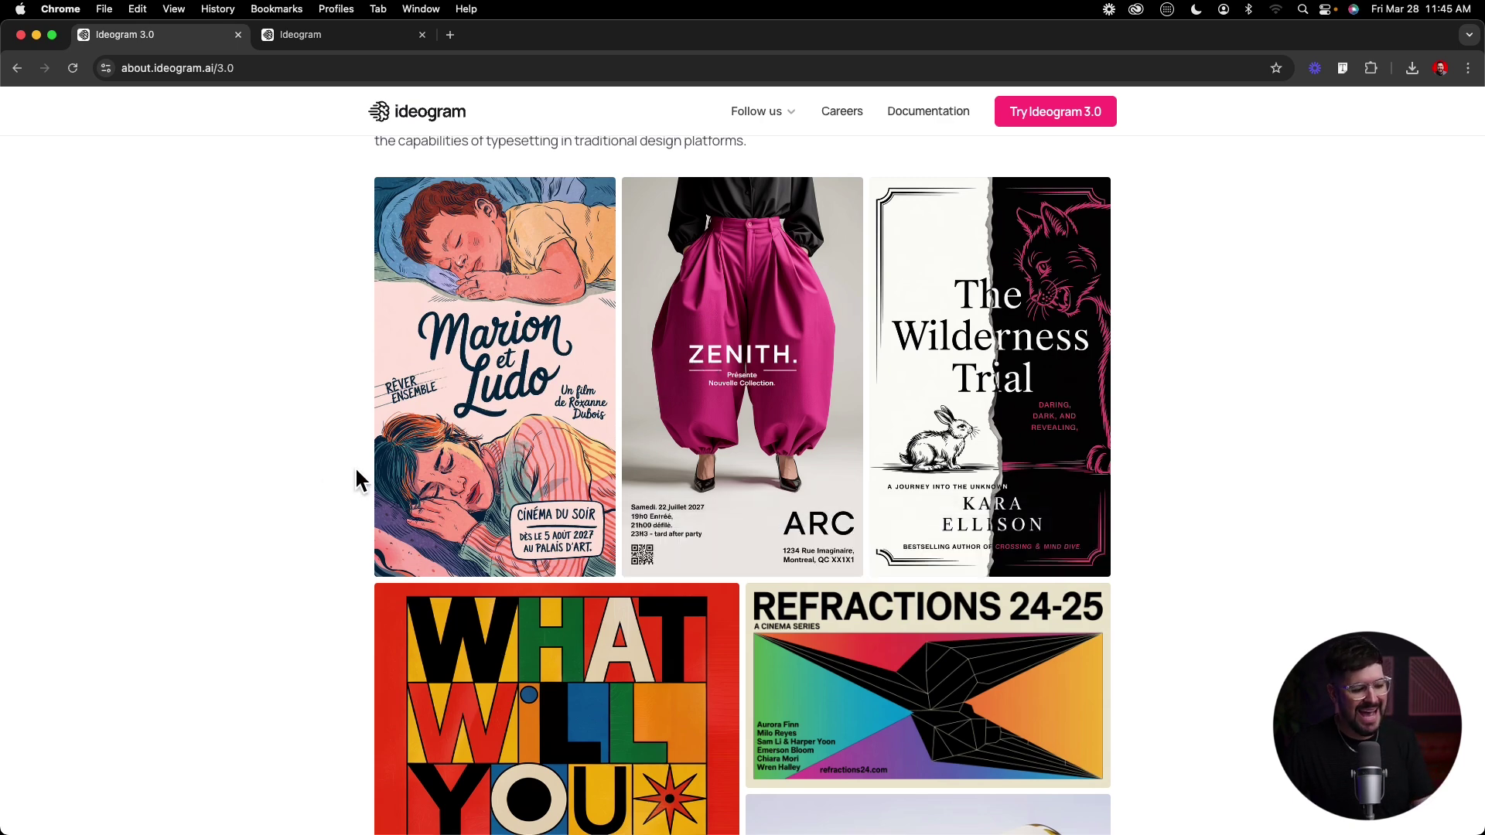
pyautogui.scroll(-5, 356, 478)
pyautogui.scroll(-5, 359, 468)
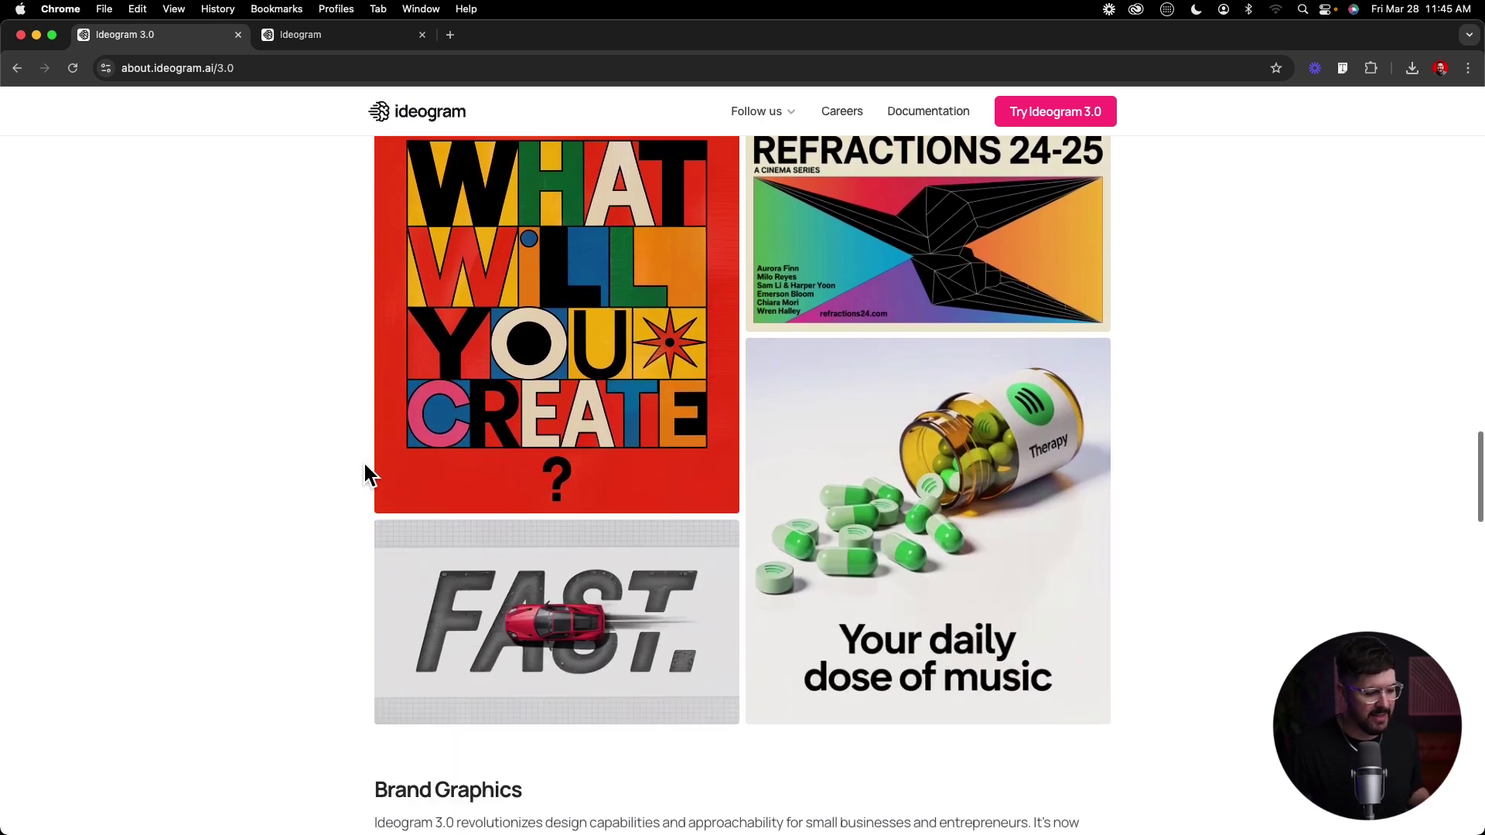
pyautogui.scroll(10, 356, 478)
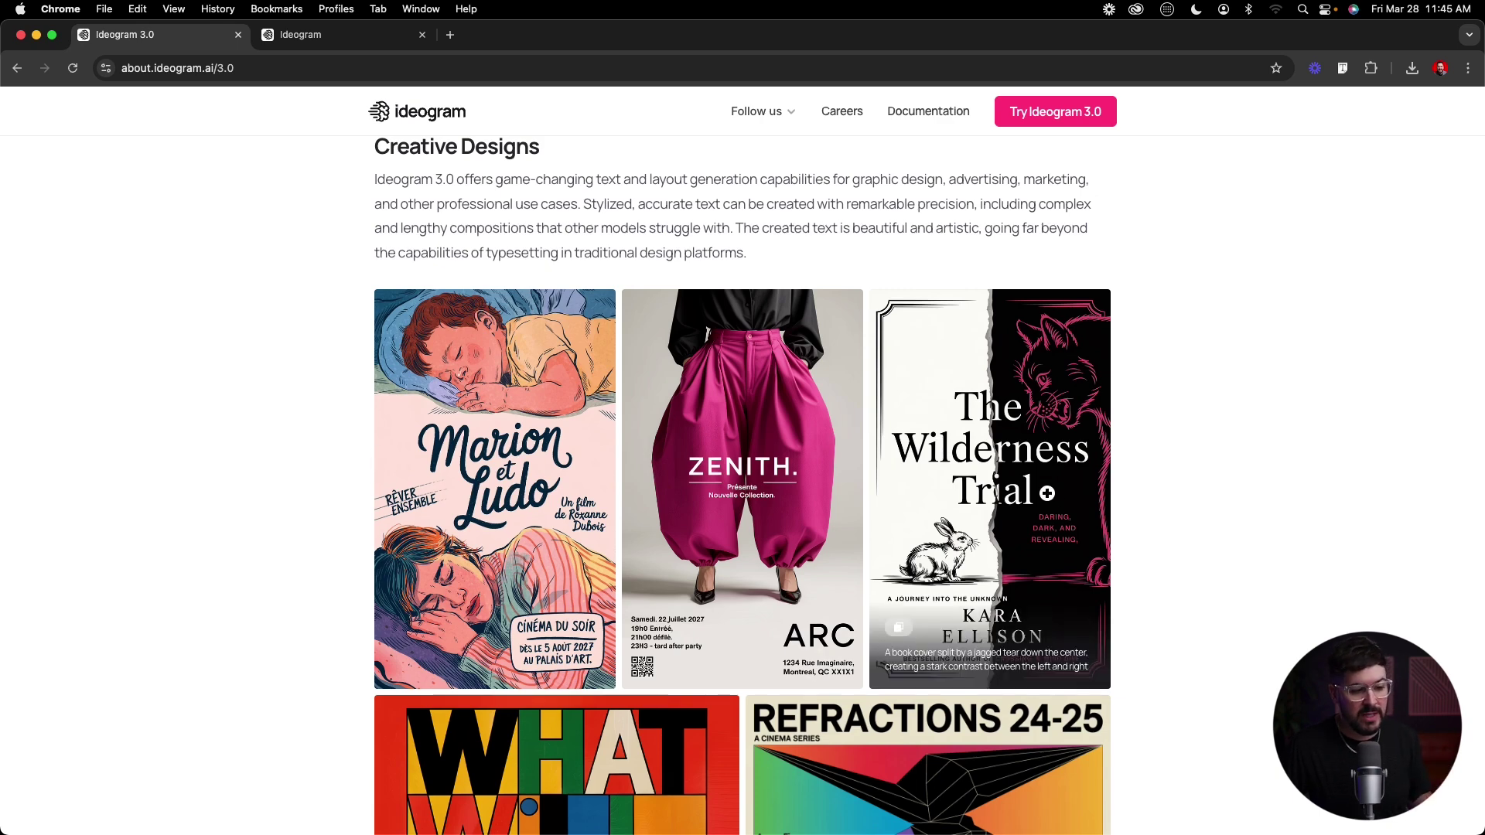
# Enlarge The Wilderness Trial book cover to inspect its text rendering, and close the enlarged view.
pyautogui.click(1015, 527)
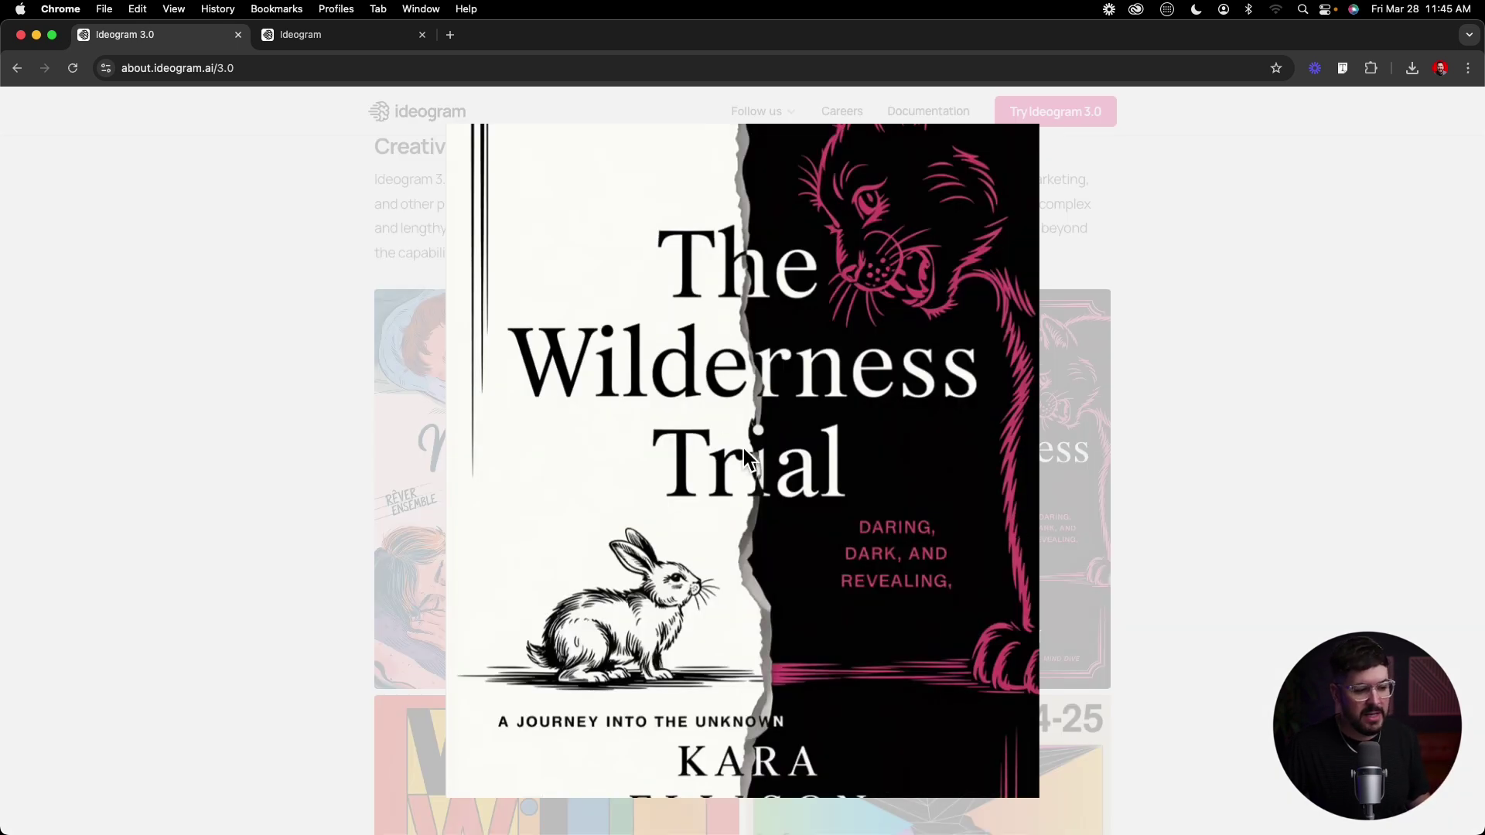
pyautogui.scroll(-3, 750, 448)
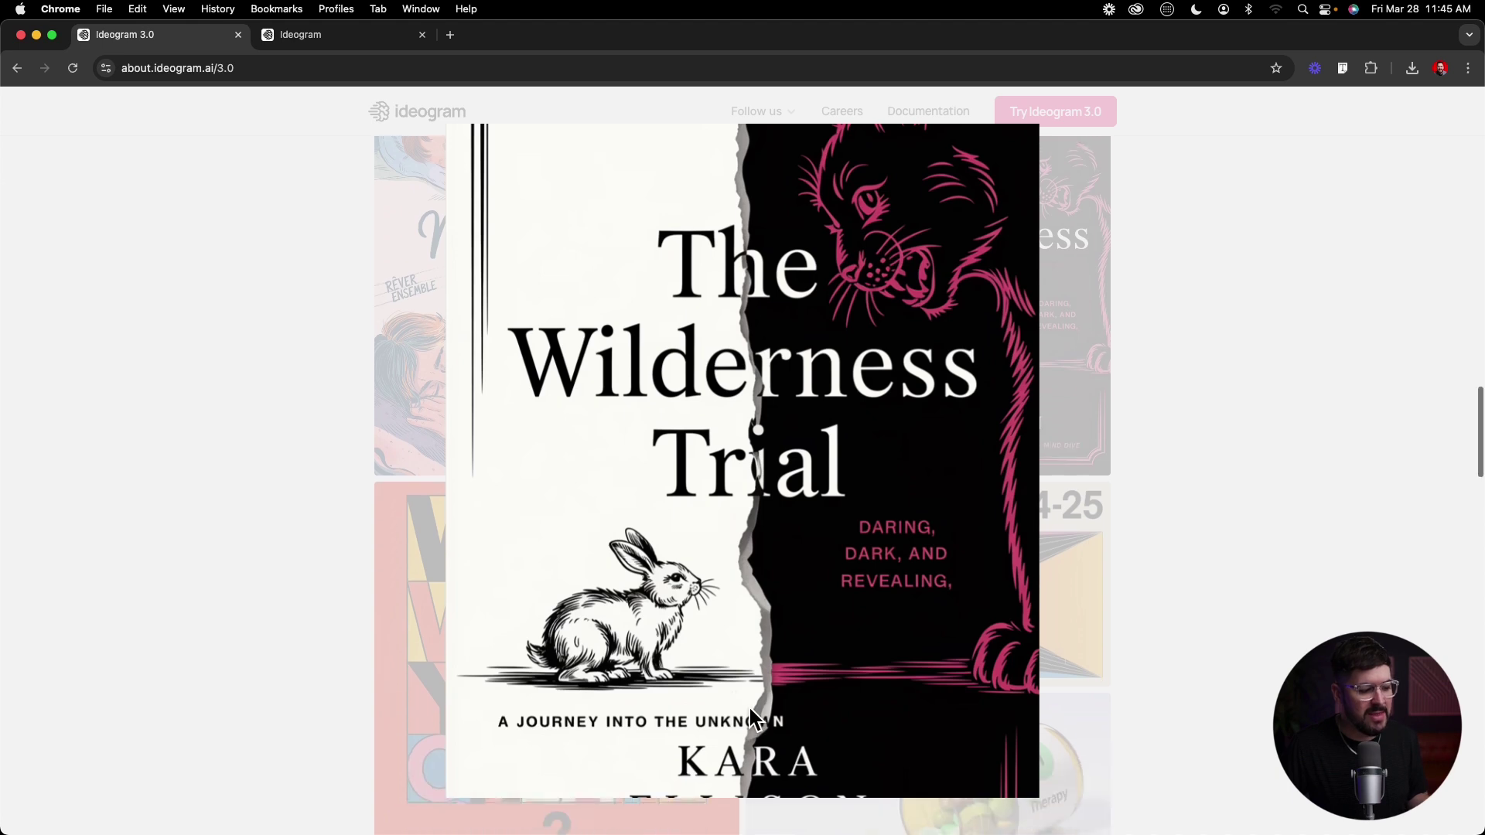
pyautogui.click(1302, 564)
pyautogui.scroll(2, 1033, 544)
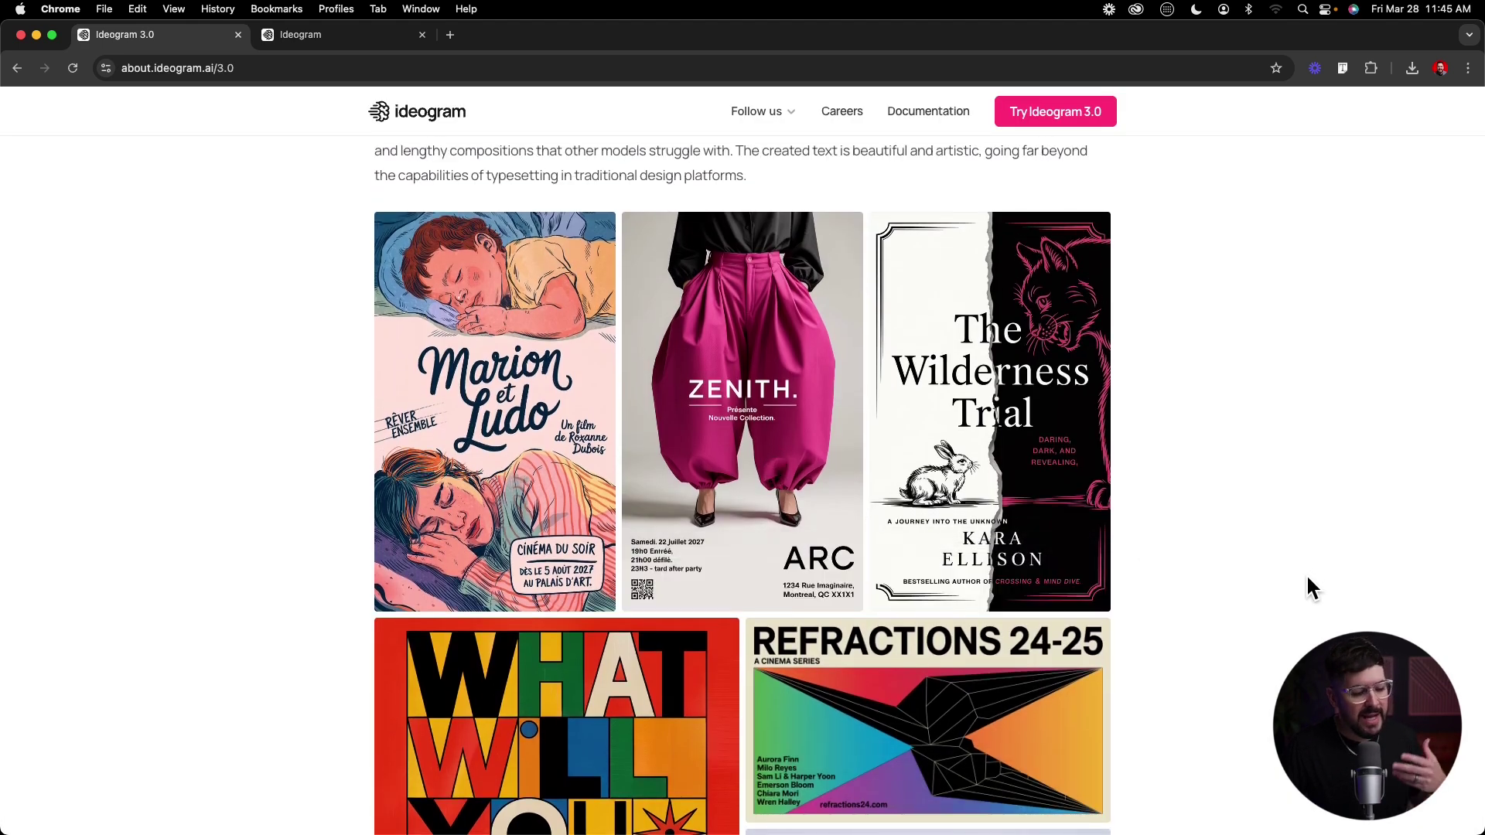
# Go past the remaining design samples to the Brand Graphics section and look over its Brewgram coffee shop examples.
pyautogui.scroll(-2, 1273, 573)
pyautogui.scroll(-6, 1276, 582)
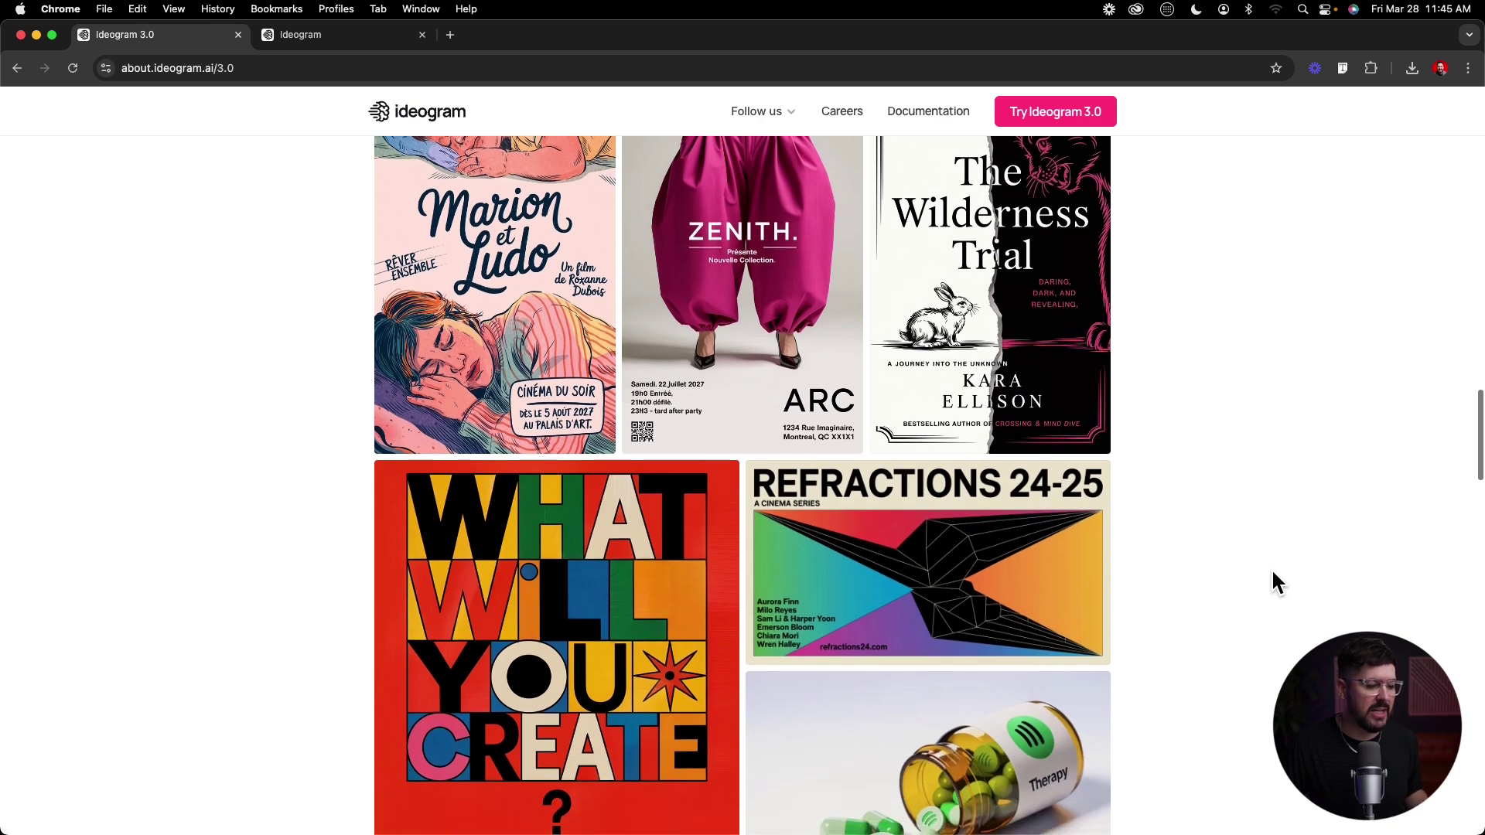
pyautogui.scroll(-6, 1277, 582)
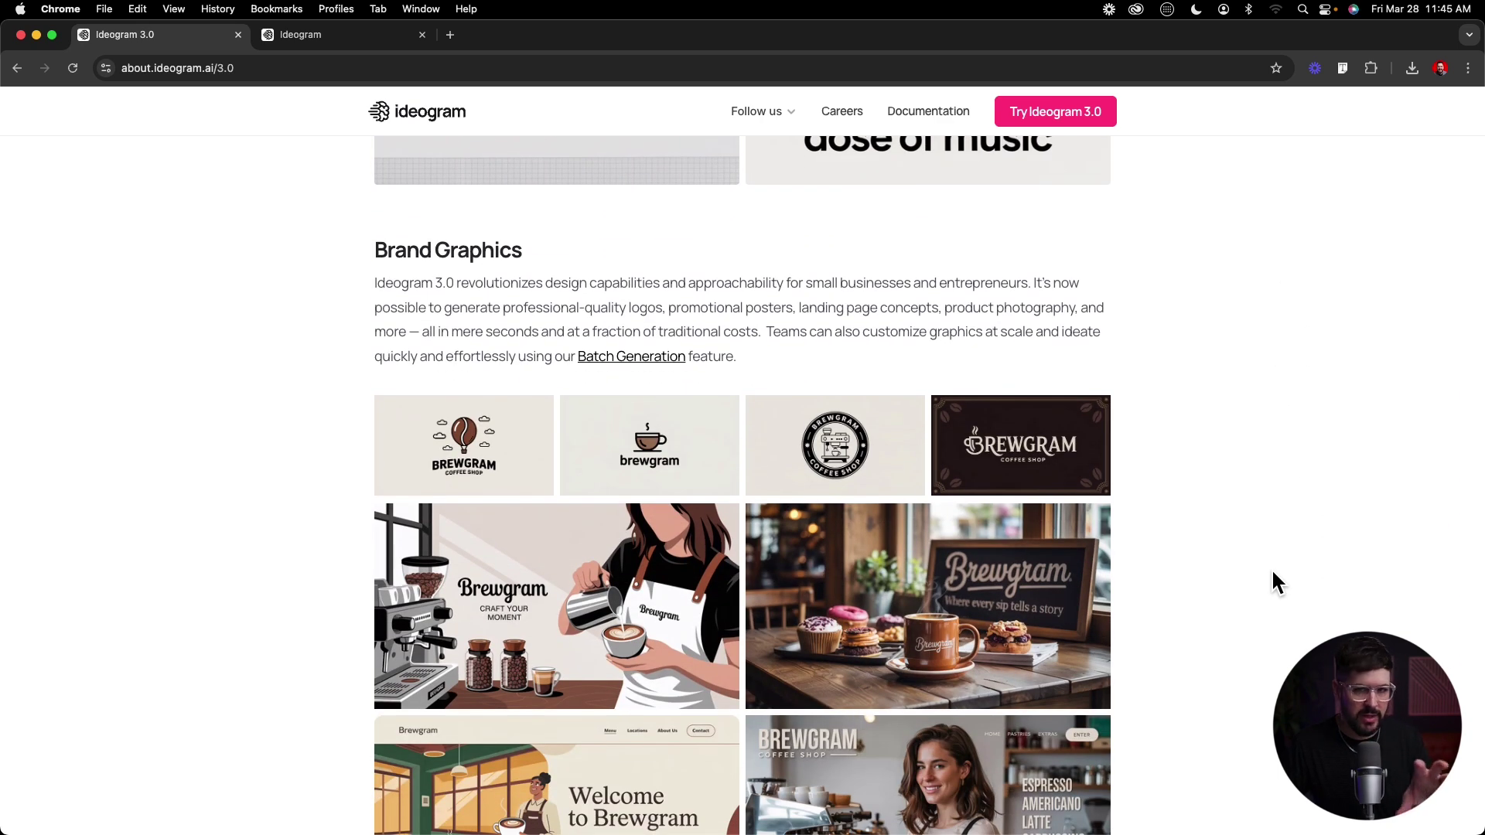
# Look over the remaining Brewgram brand graphics and the Stunning Realism section with its gallery of photorealistic samples.
pyautogui.scroll(-2, 1276, 582)
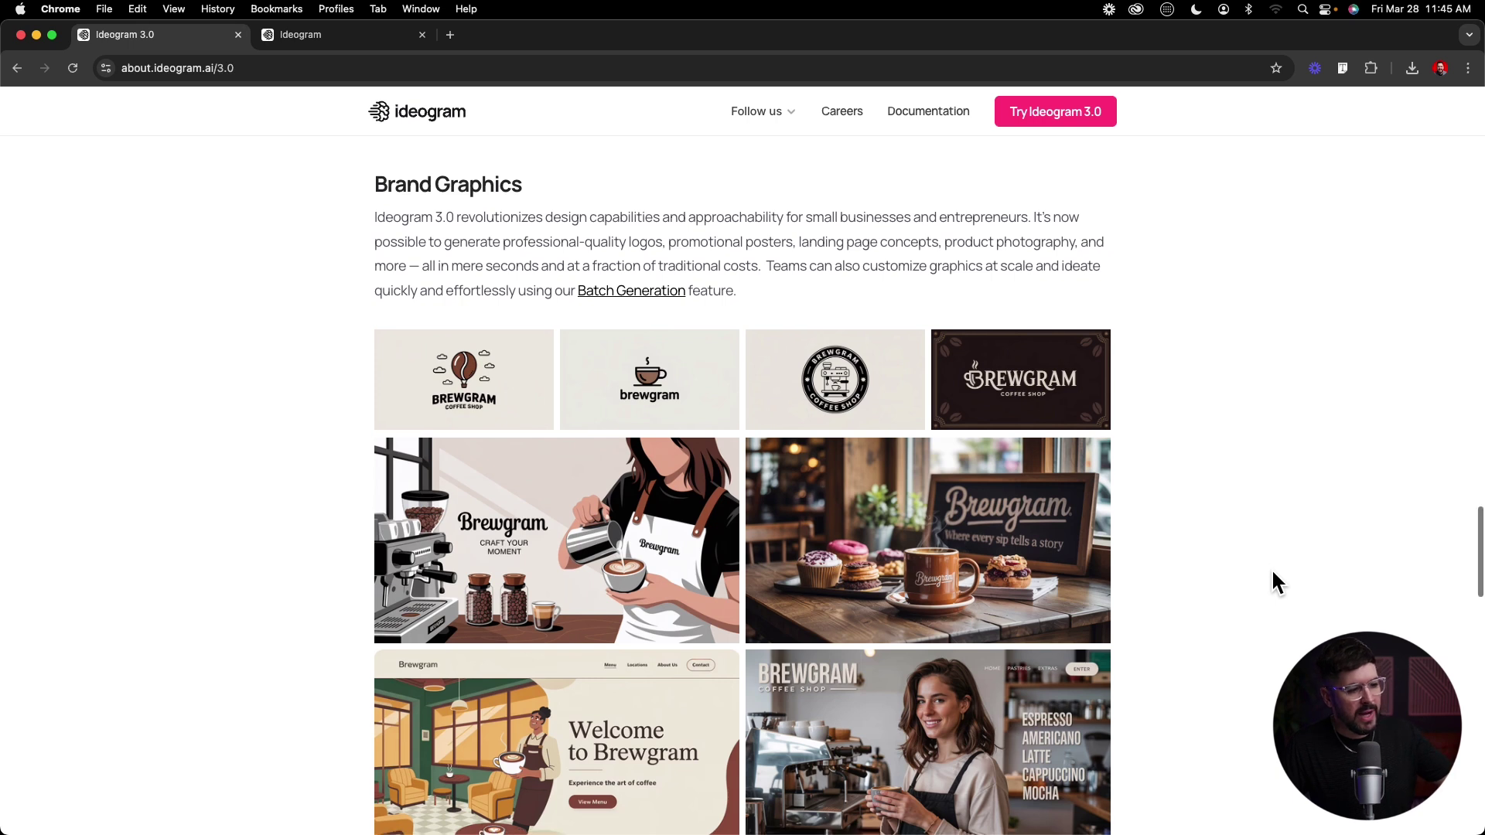
pyautogui.scroll(-2, 1277, 582)
pyautogui.scroll(-7, 1276, 581)
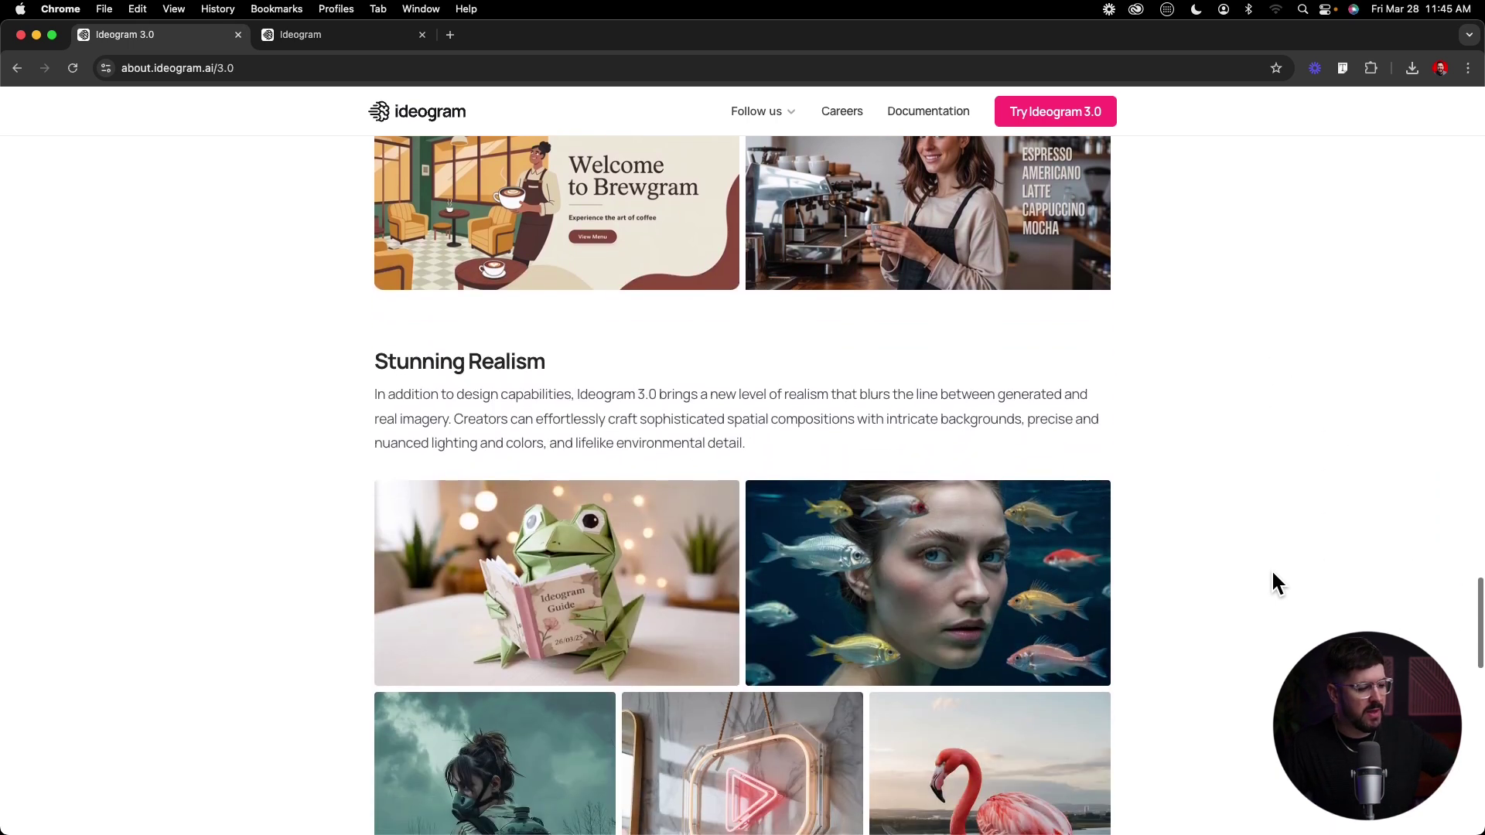
pyautogui.scroll(-1, 1272, 573)
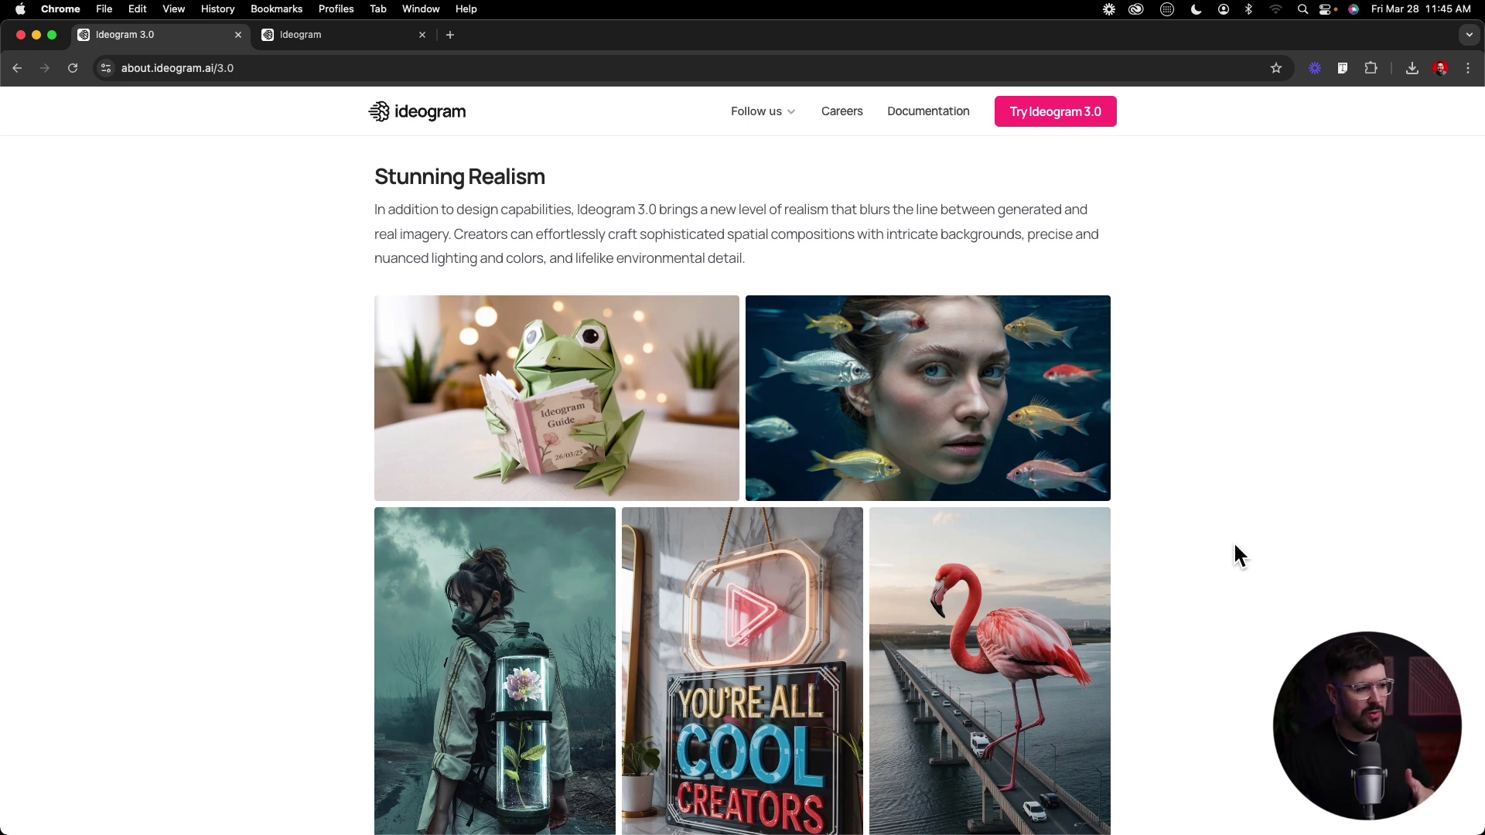
pyautogui.scroll(-4, 1235, 545)
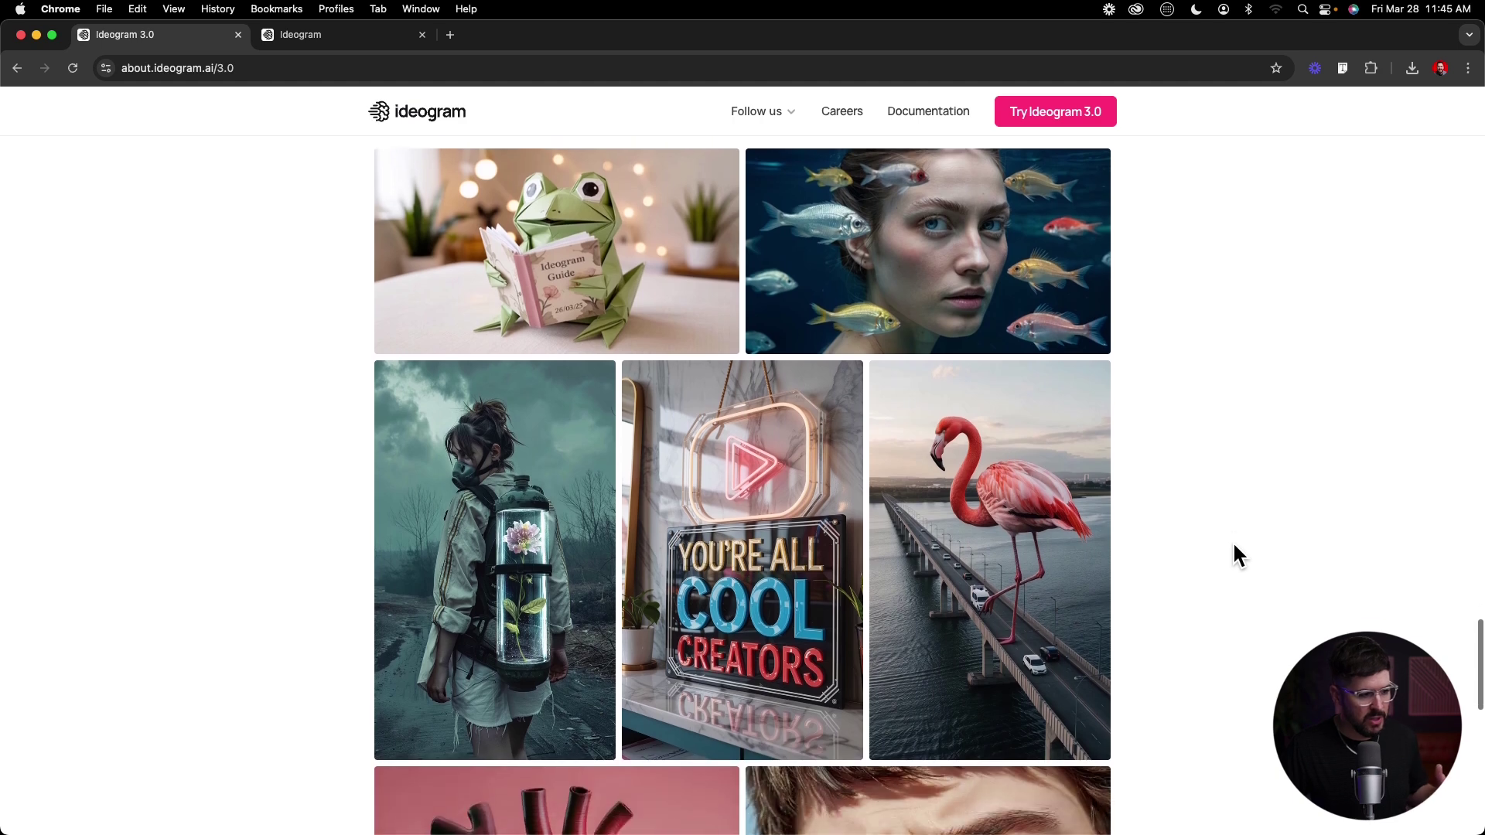
pyautogui.scroll(-8, 1235, 546)
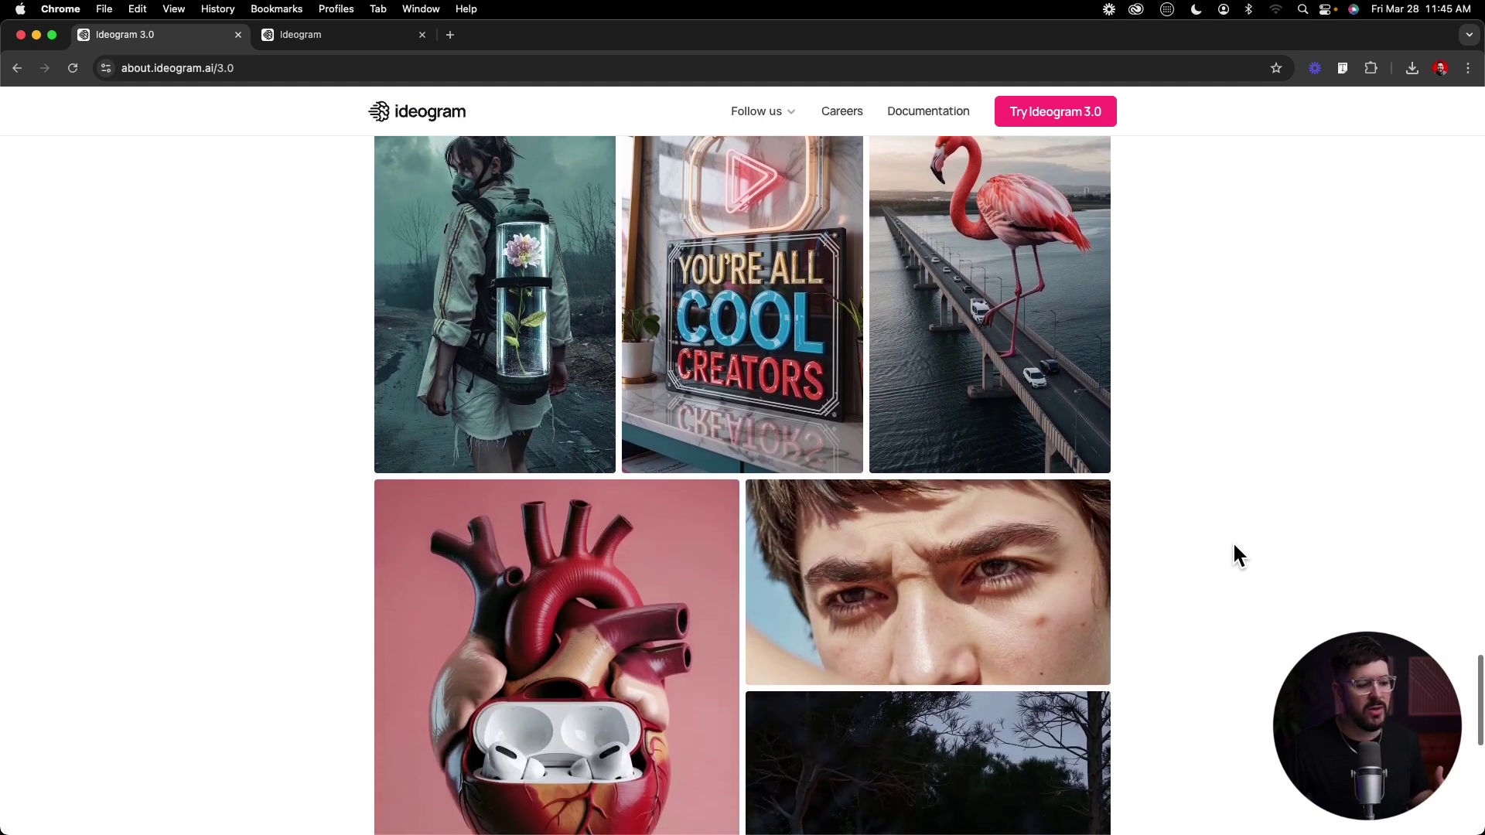
pyautogui.scroll(-15, 1234, 545)
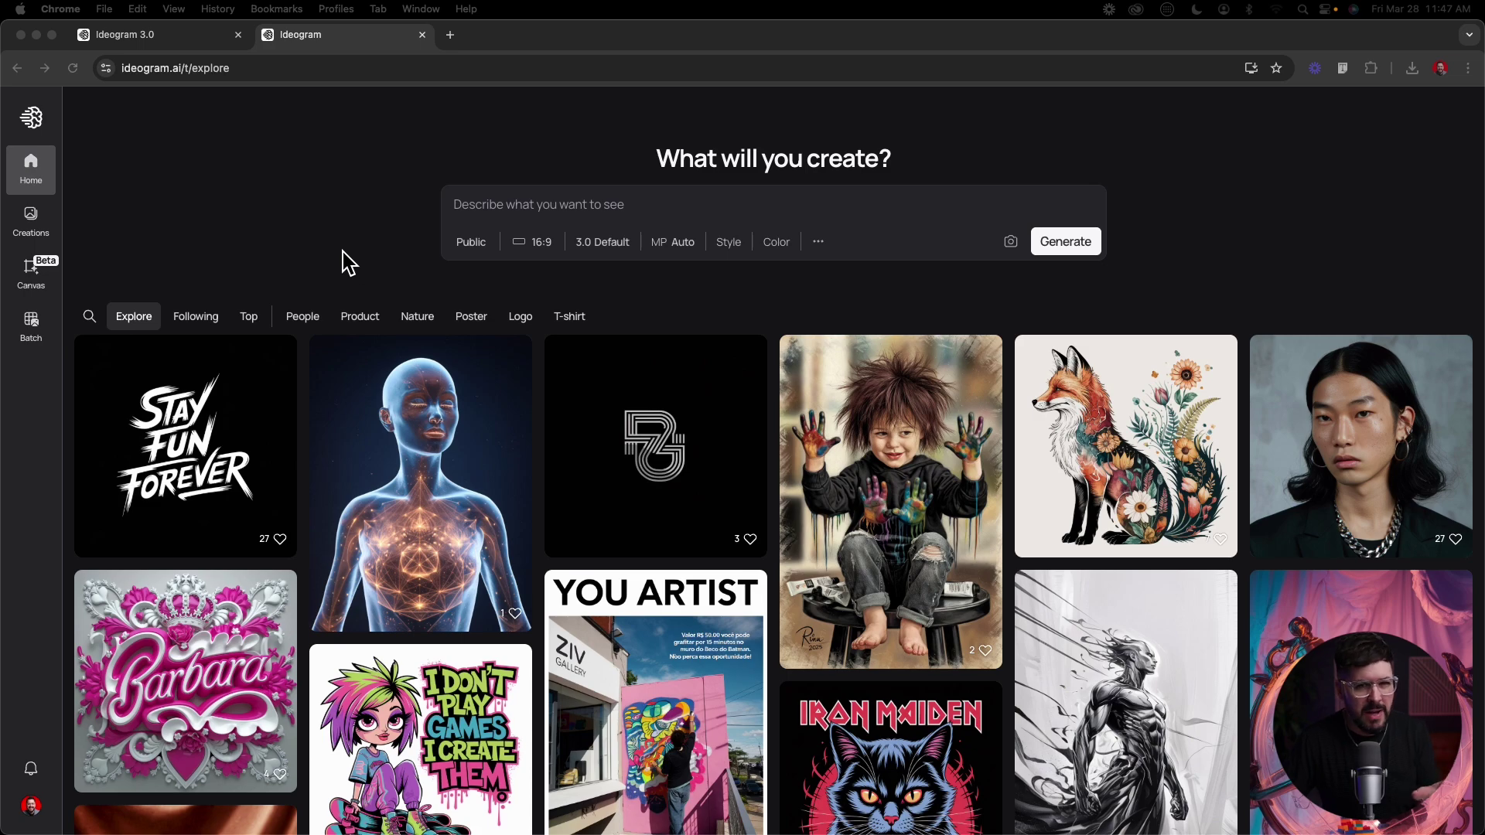
# Browse the community images on the Ideogram explore page and reload the feed for a fresh set.
pyautogui.scroll(-10, 789, 302)
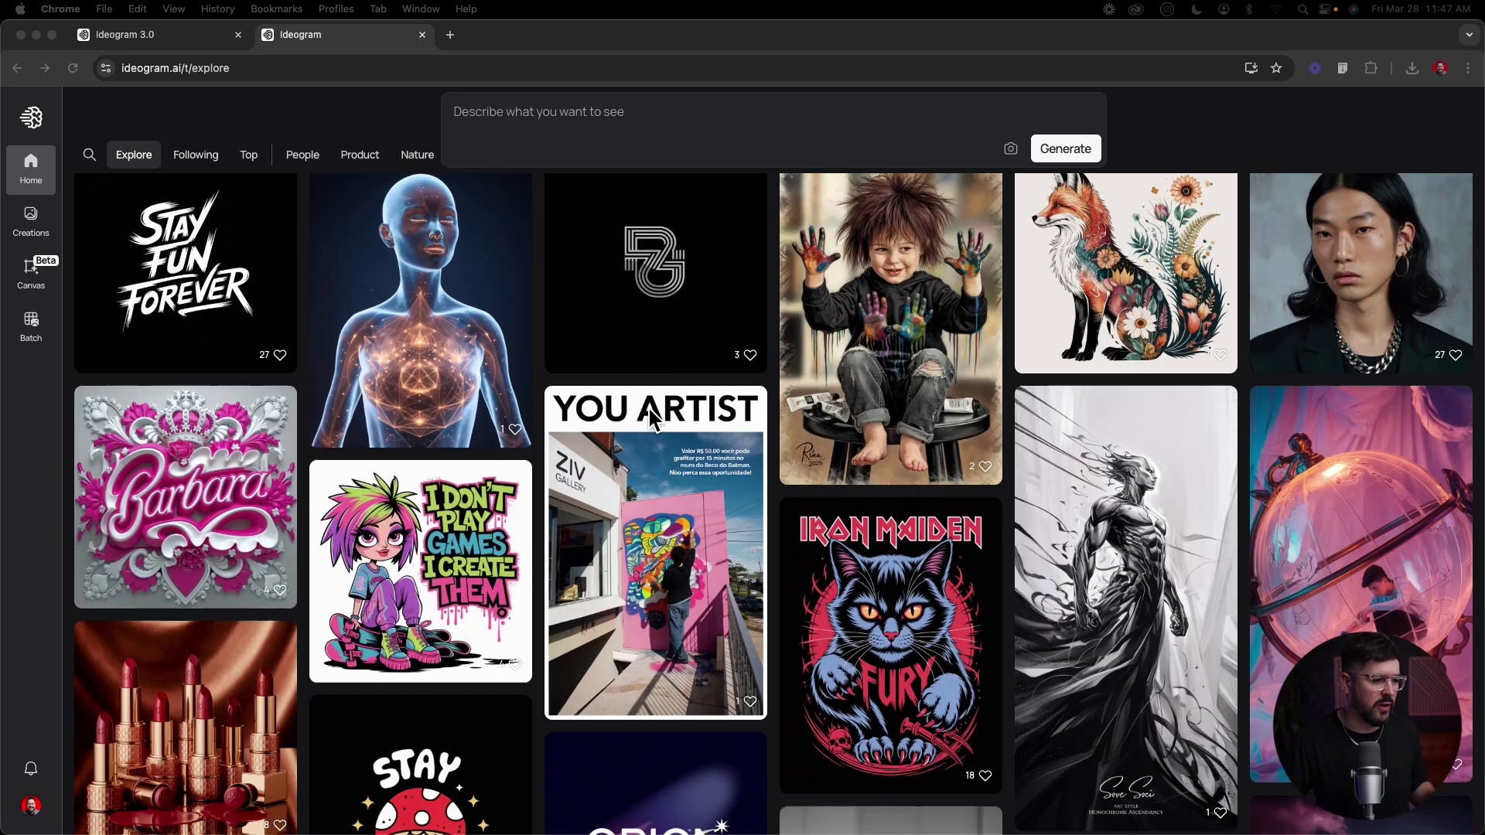
pyautogui.scroll(10, 215, 115)
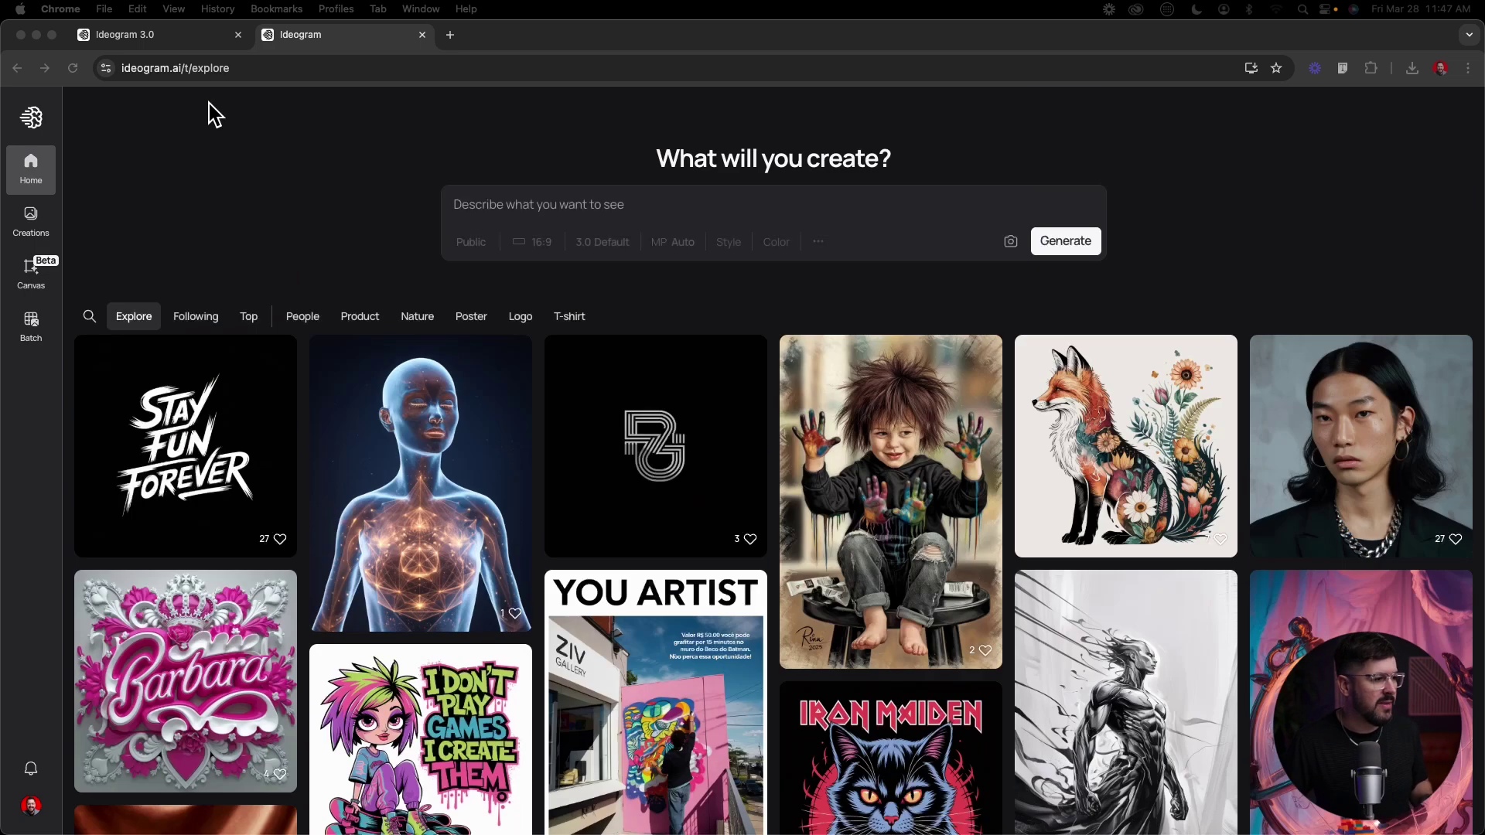
pyautogui.click(73, 69)
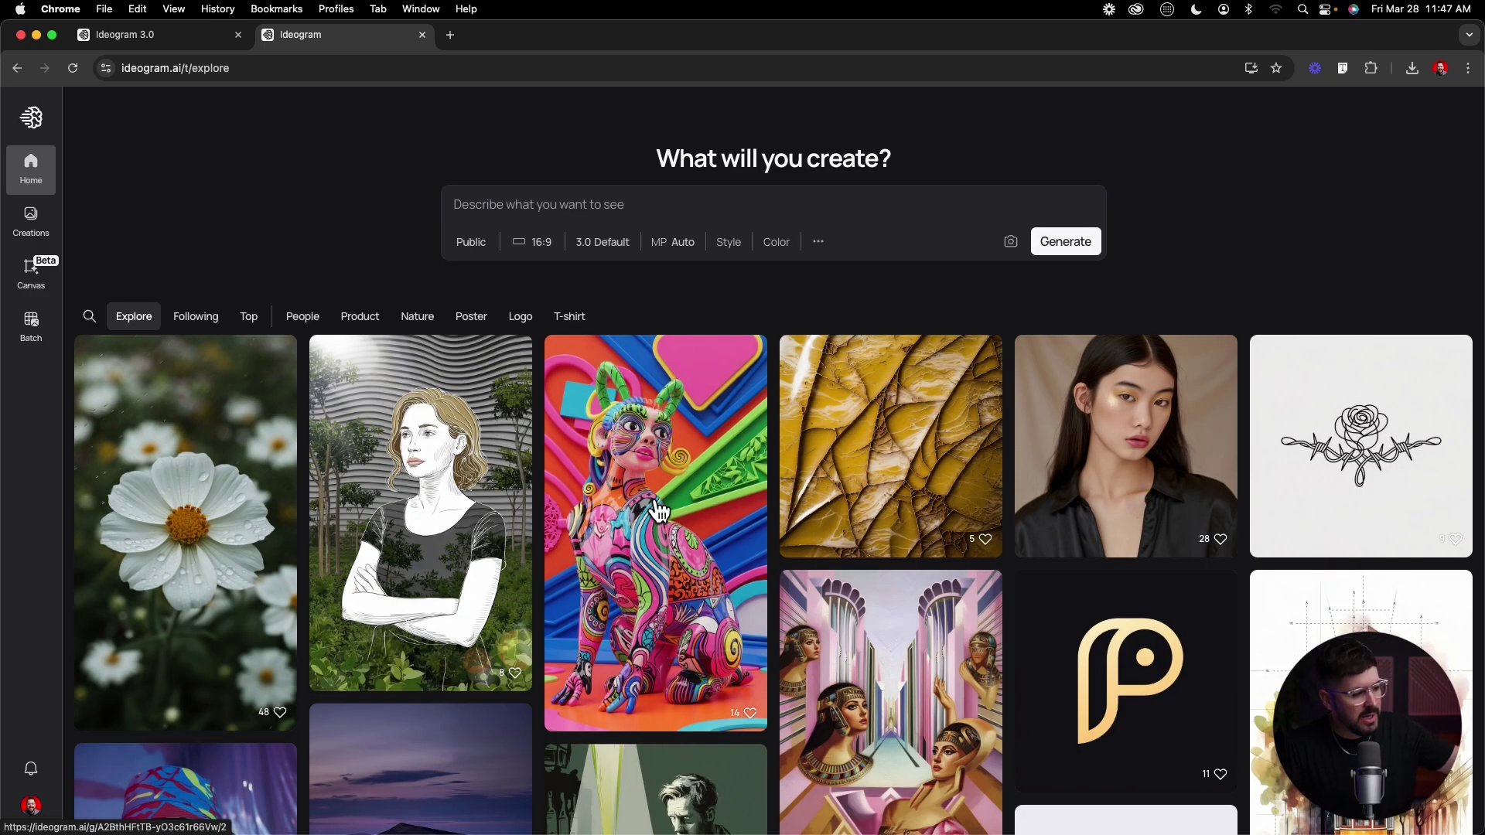
pyautogui.scroll(-2, 467, 384)
pyautogui.scroll(2, 466, 384)
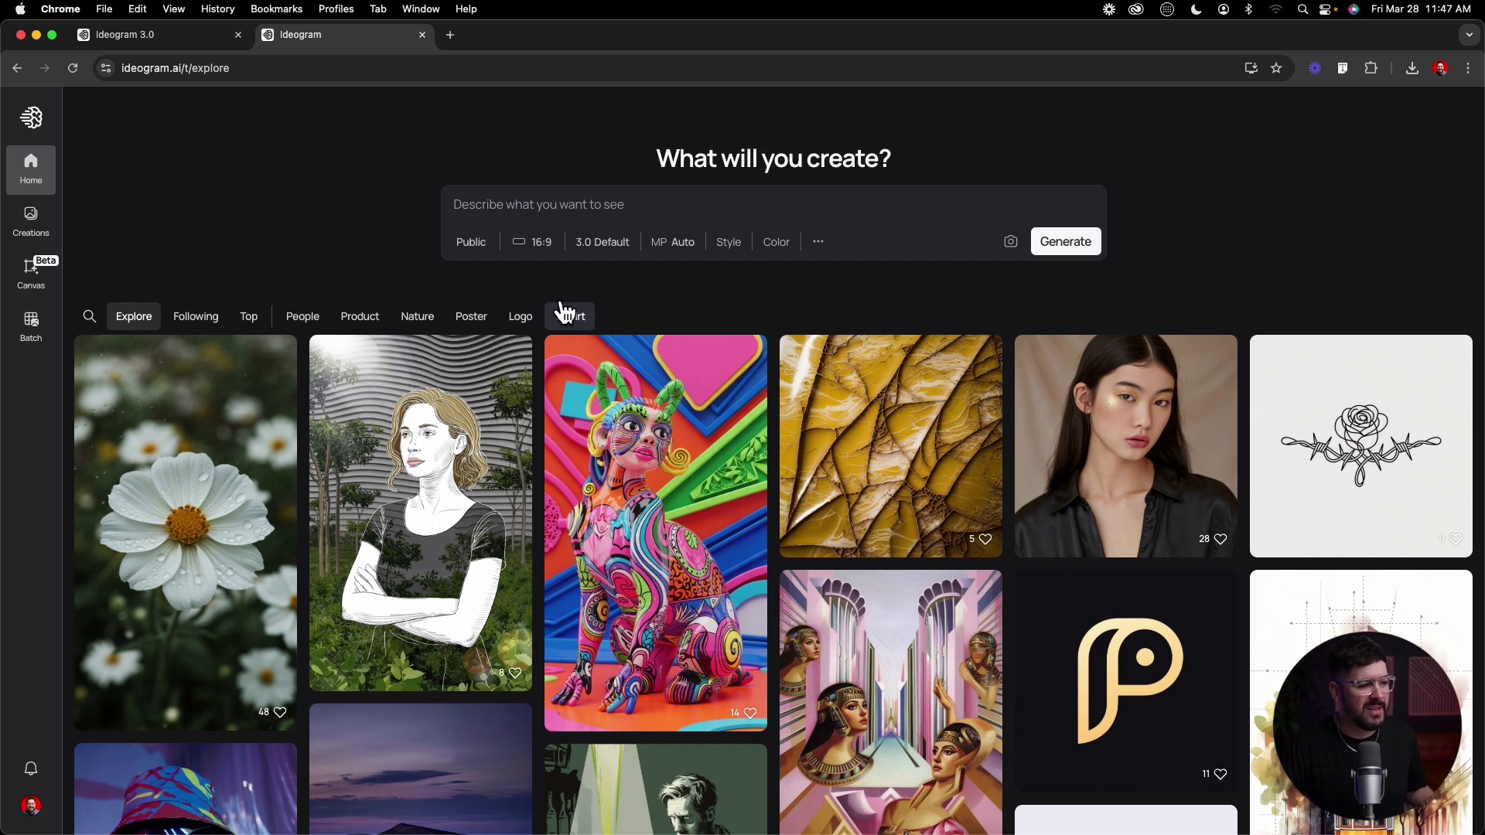
# Filter the community feed to T-shirt designs, look through them, and return to the general Explore feed.
pyautogui.click(592, 313)
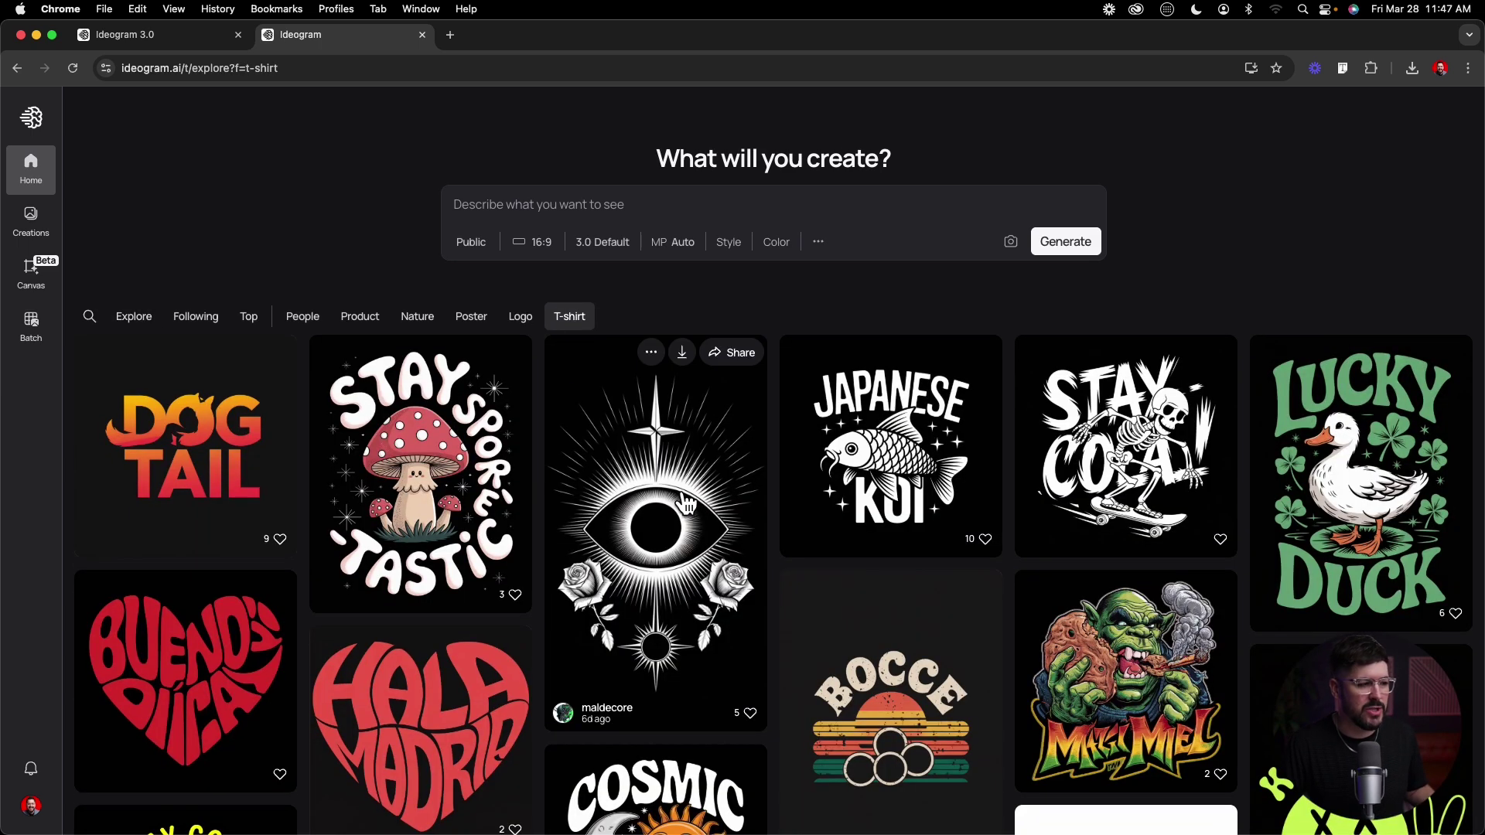
pyautogui.scroll(-10, 778, 520)
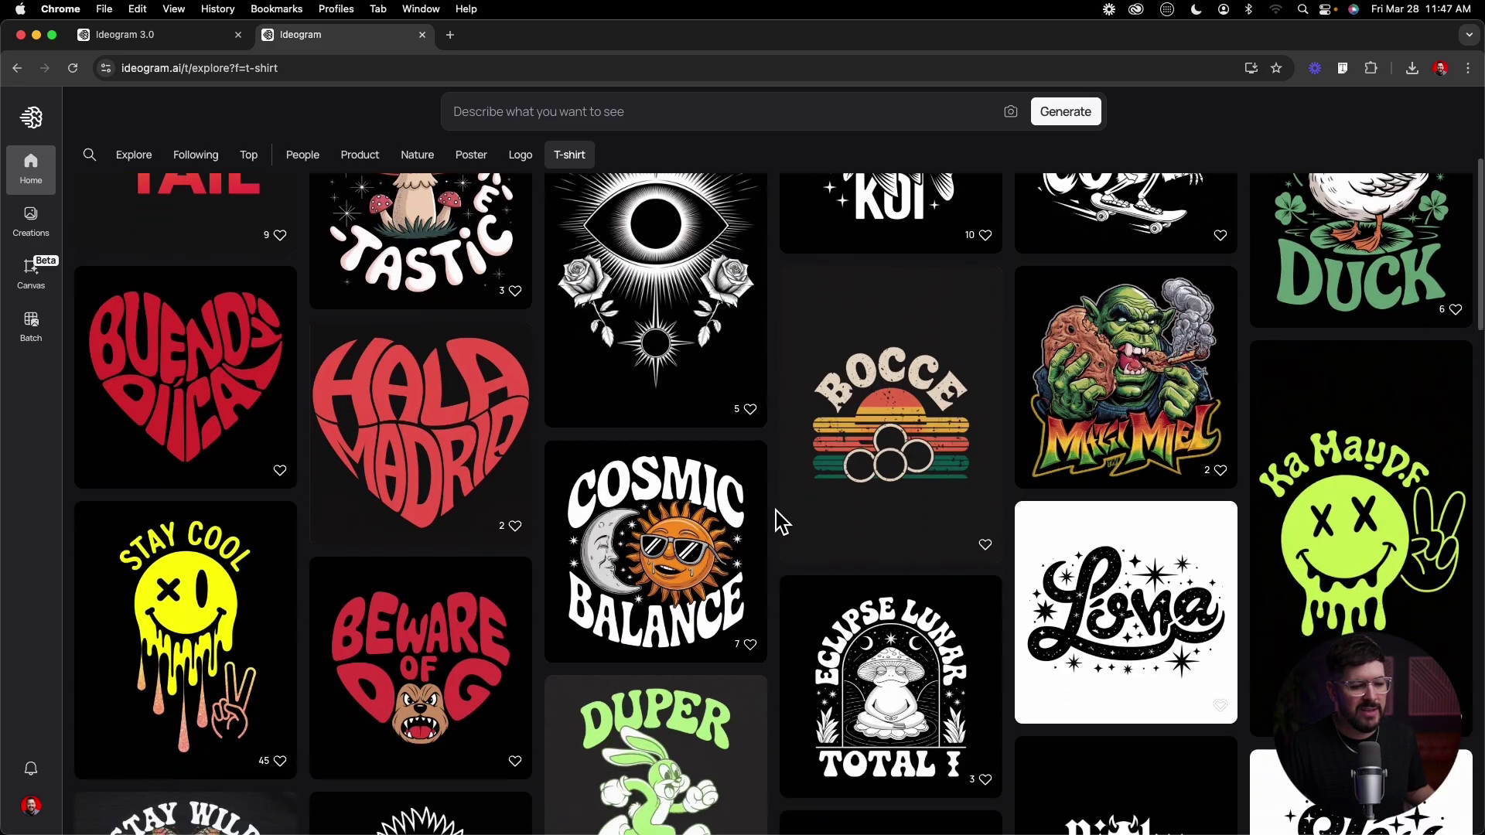
pyautogui.scroll(15, 772, 521)
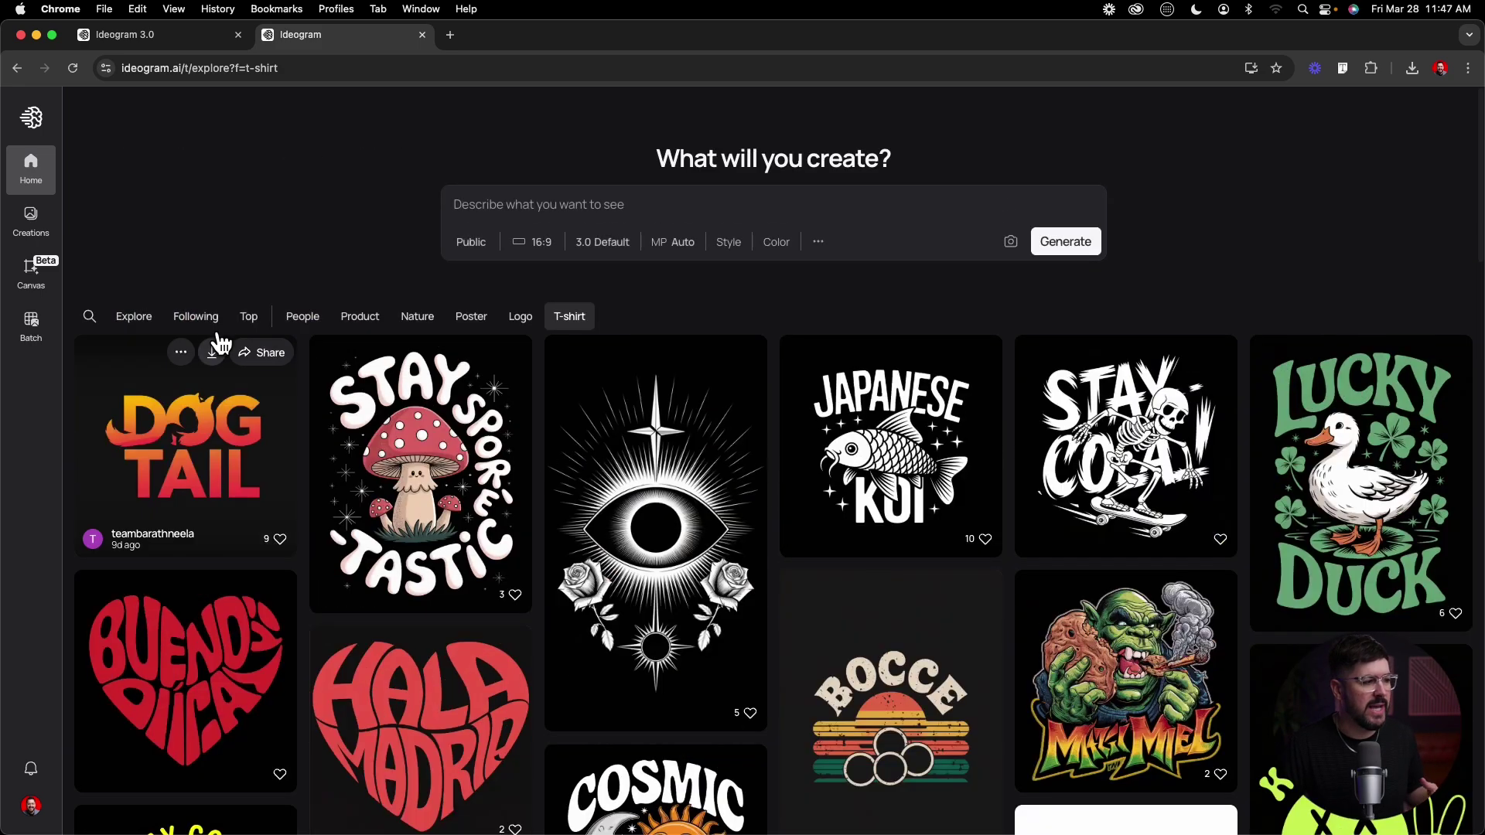
pyautogui.click(160, 313)
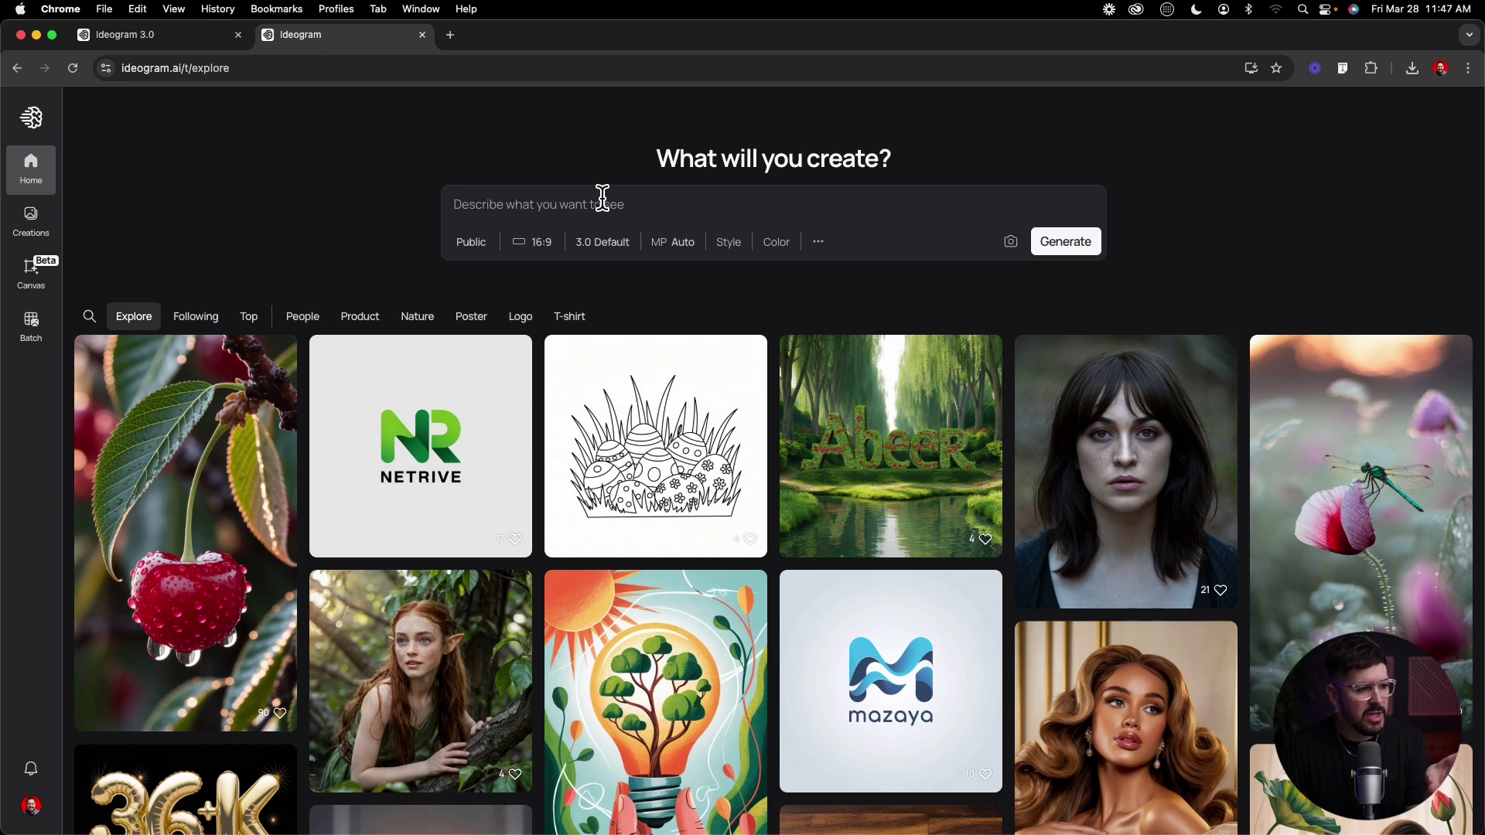
# Examine the aspect ratio choices and the model and render speed options for image generation.
pyautogui.click(556, 241)
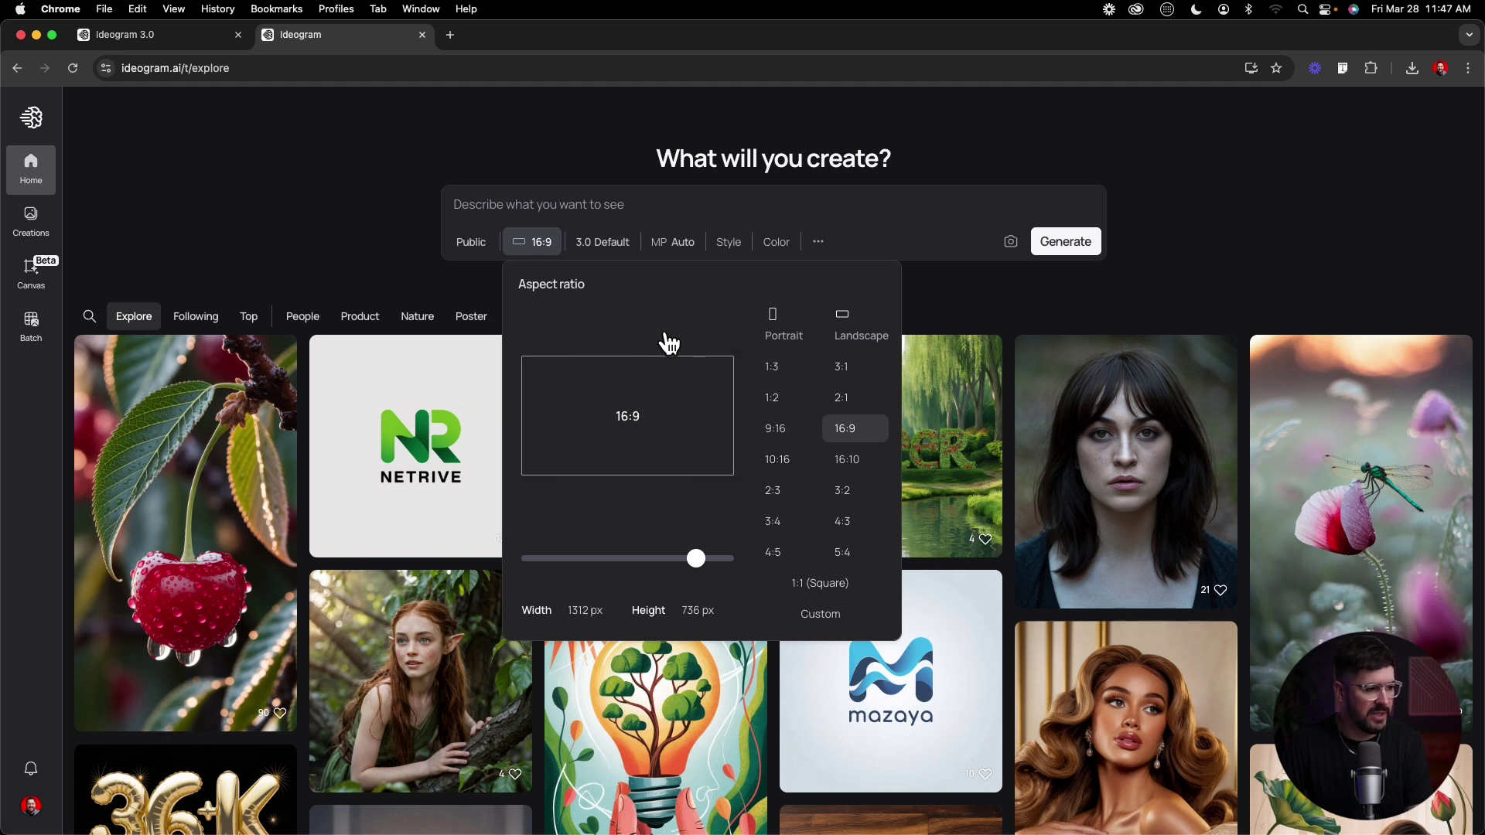
pyautogui.click(619, 240)
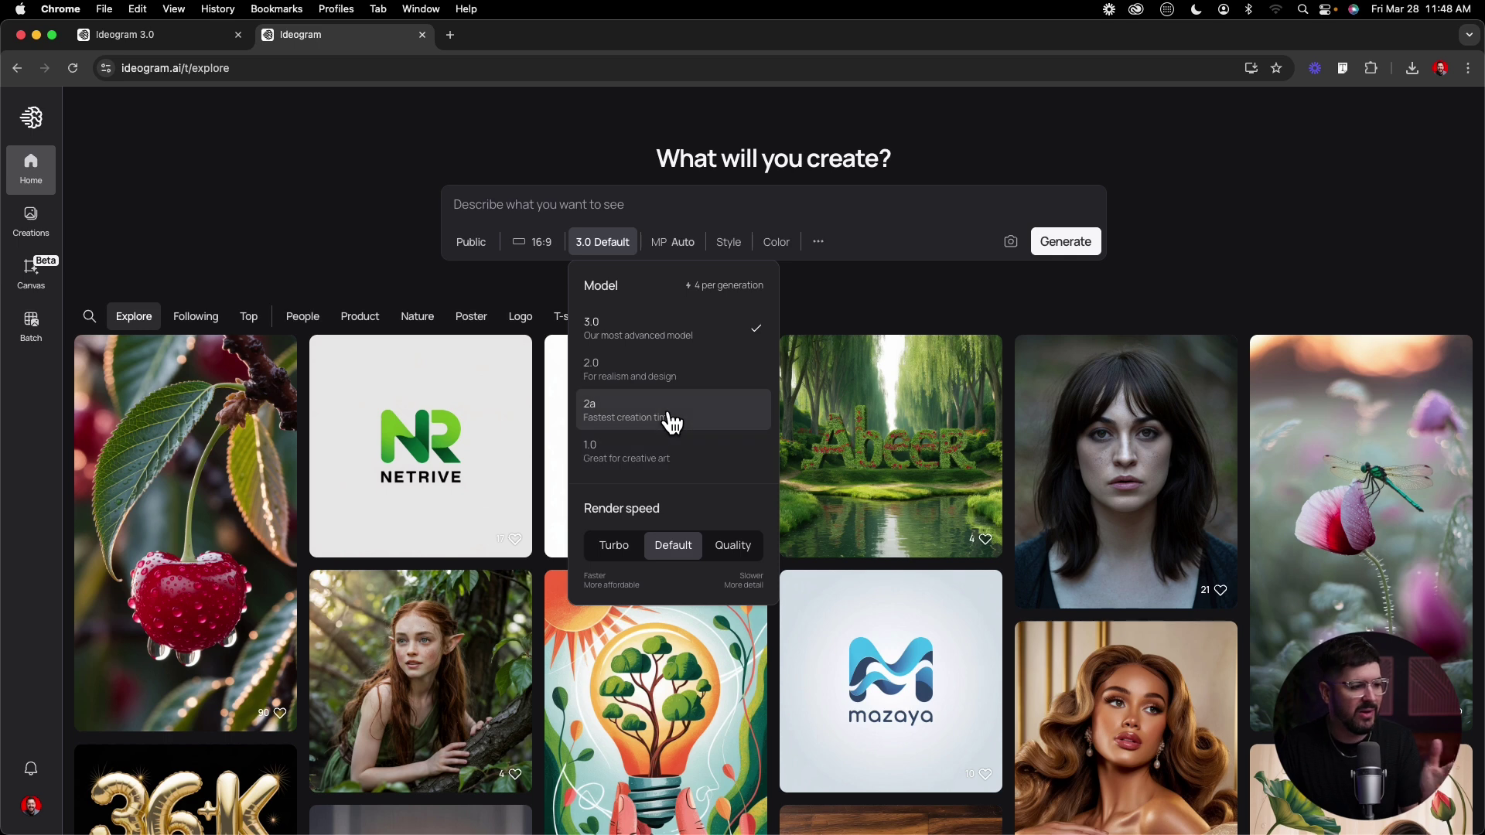
pyautogui.click(633, 234)
pyautogui.click(636, 234)
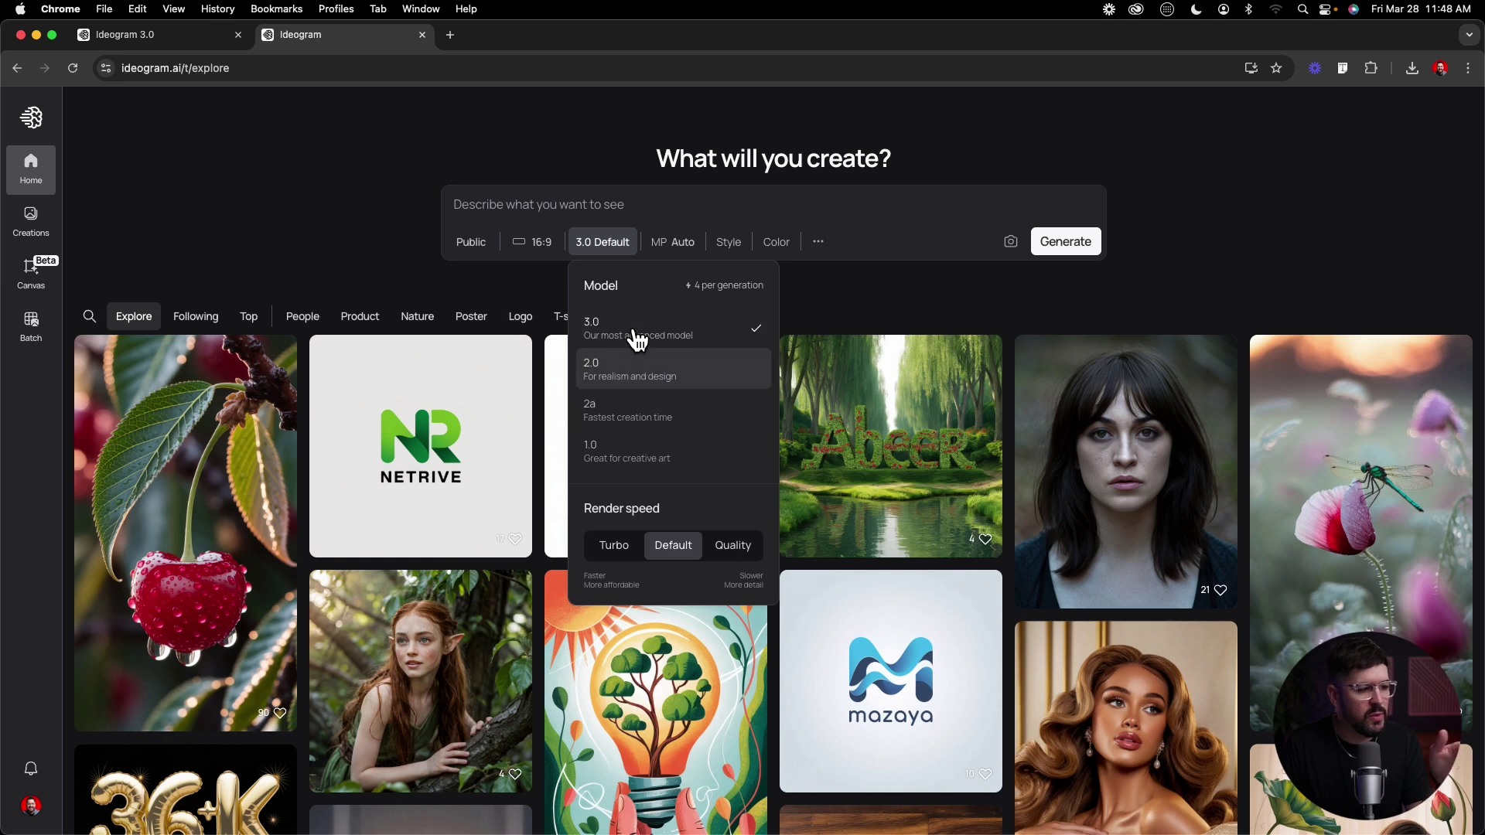
pyautogui.click(625, 242)
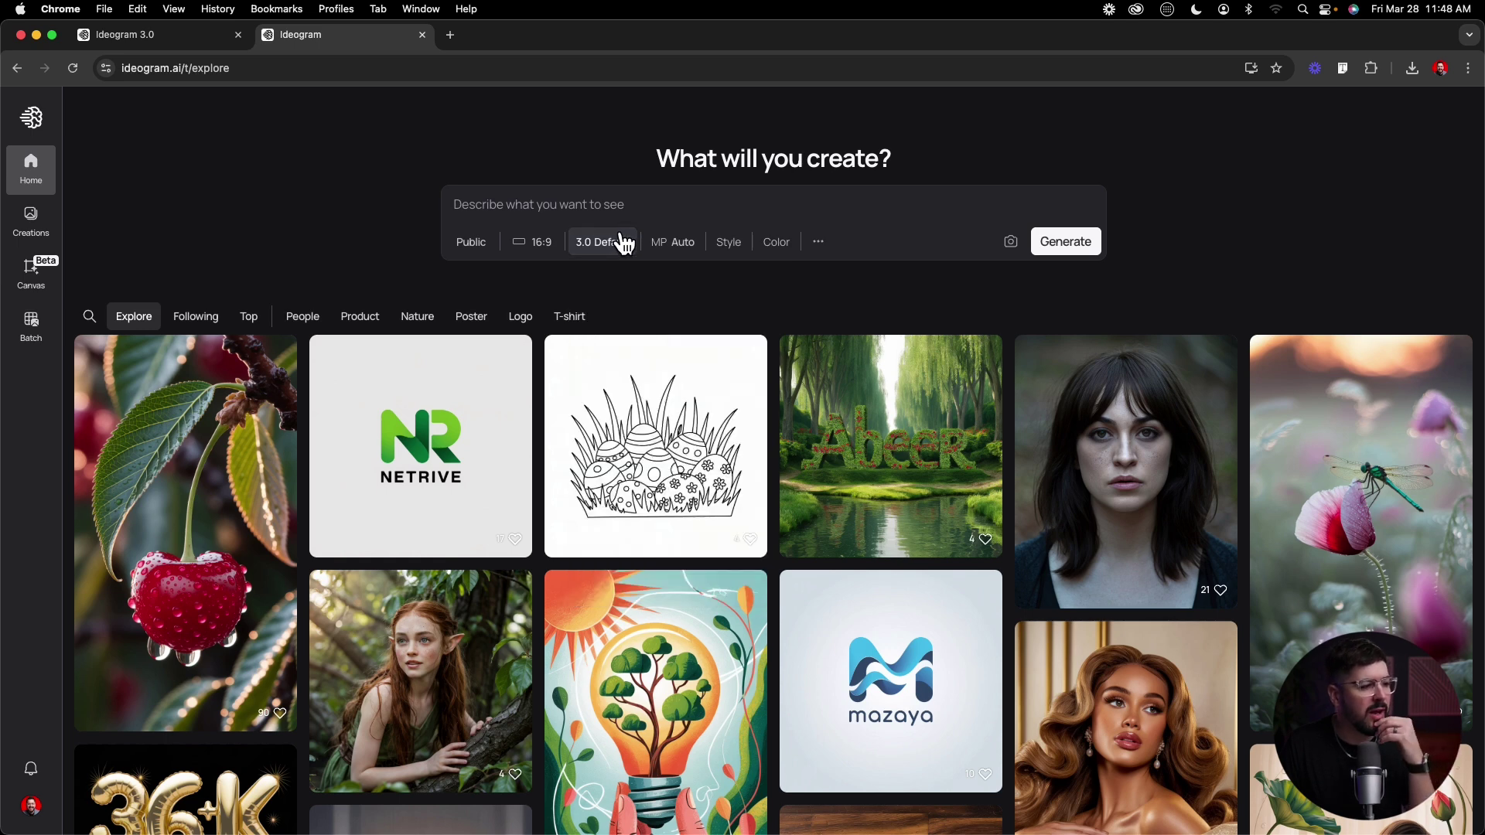
# Examine the Magic Prompt settings, the style choices including style reference, and the available color palettes.
pyautogui.click(700, 243)
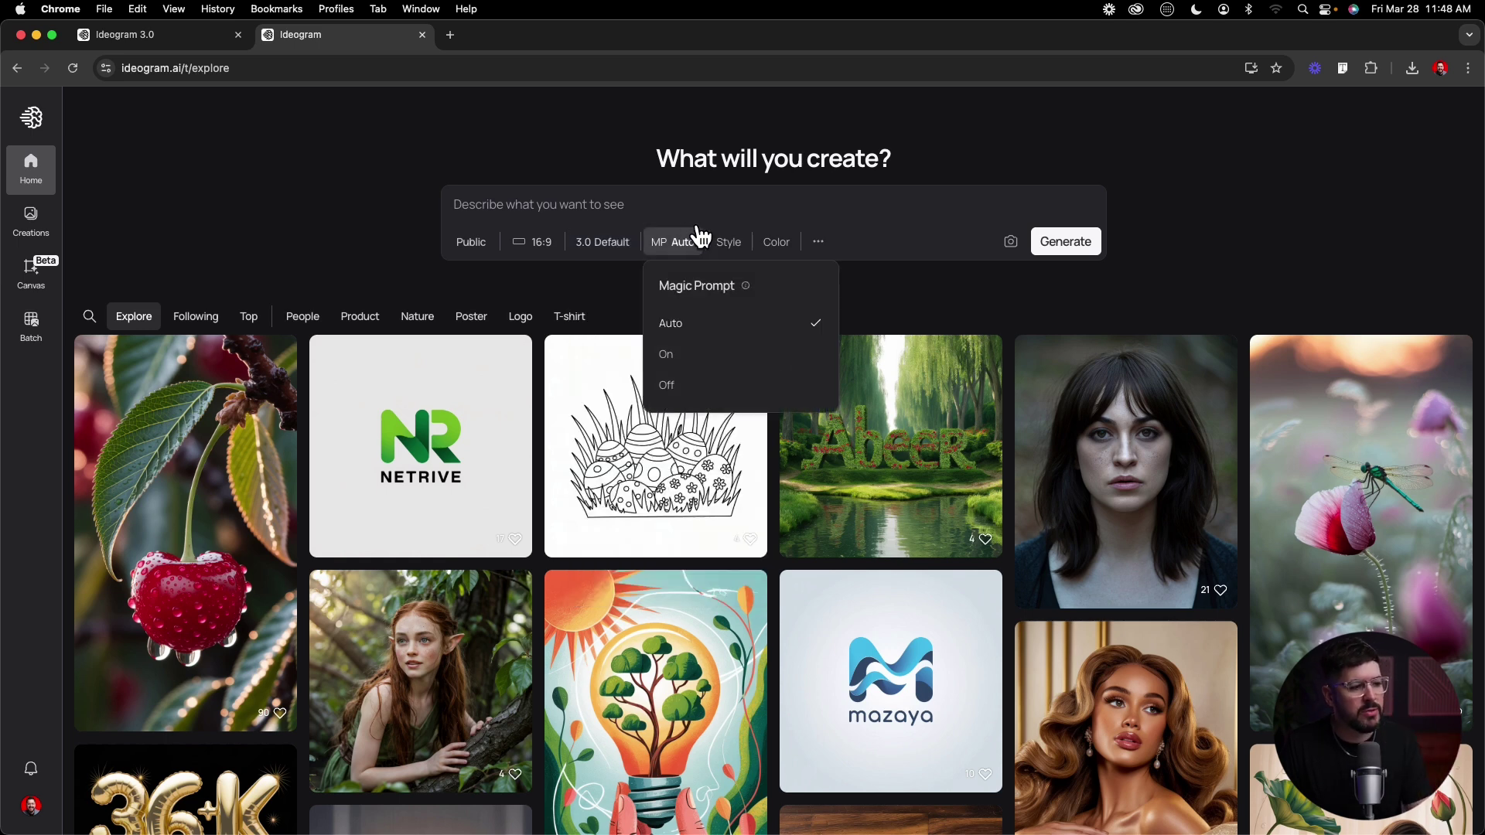
pyautogui.click(700, 242)
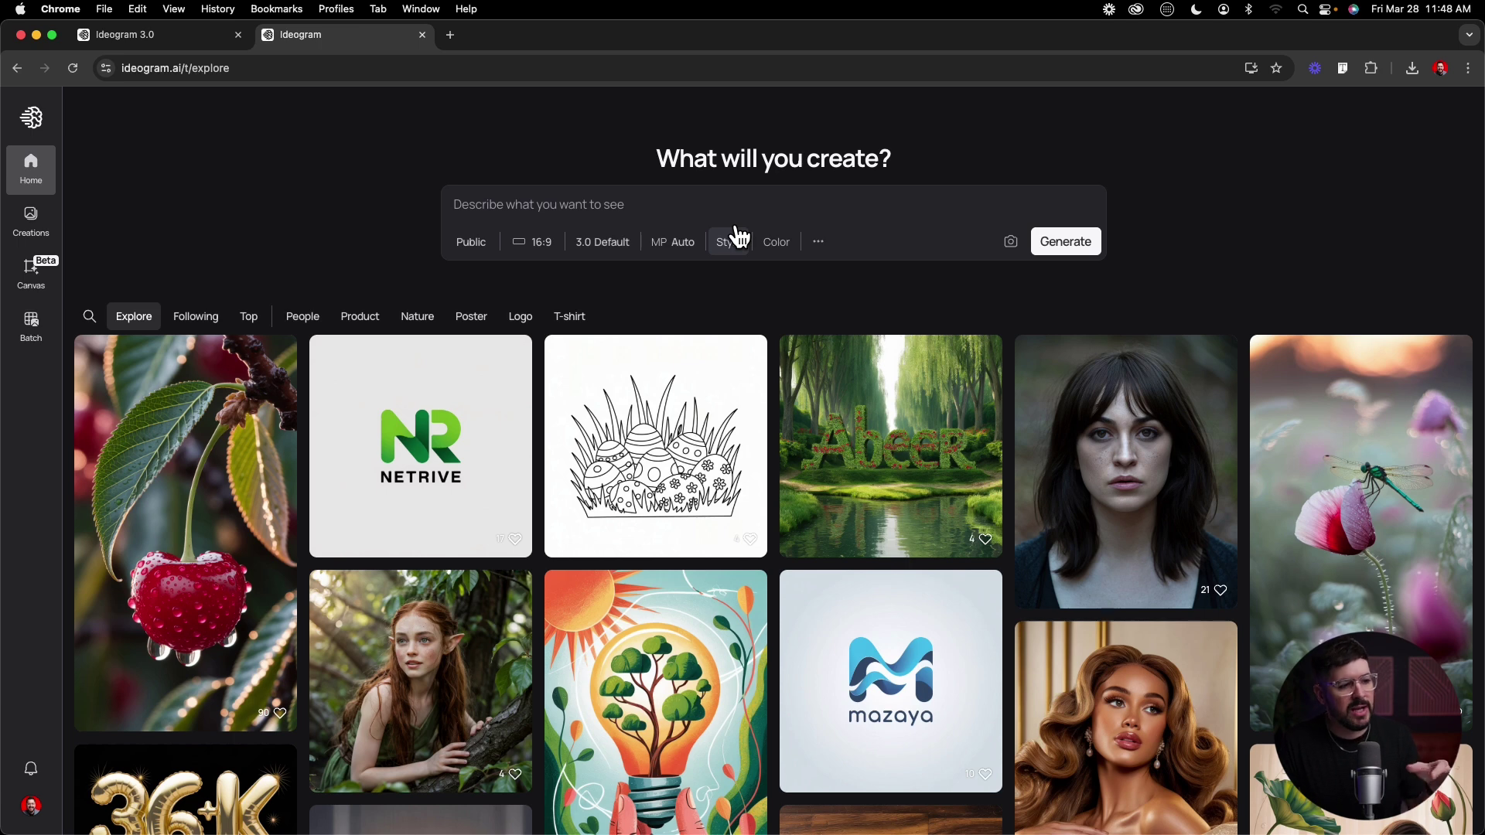
pyautogui.click(738, 238)
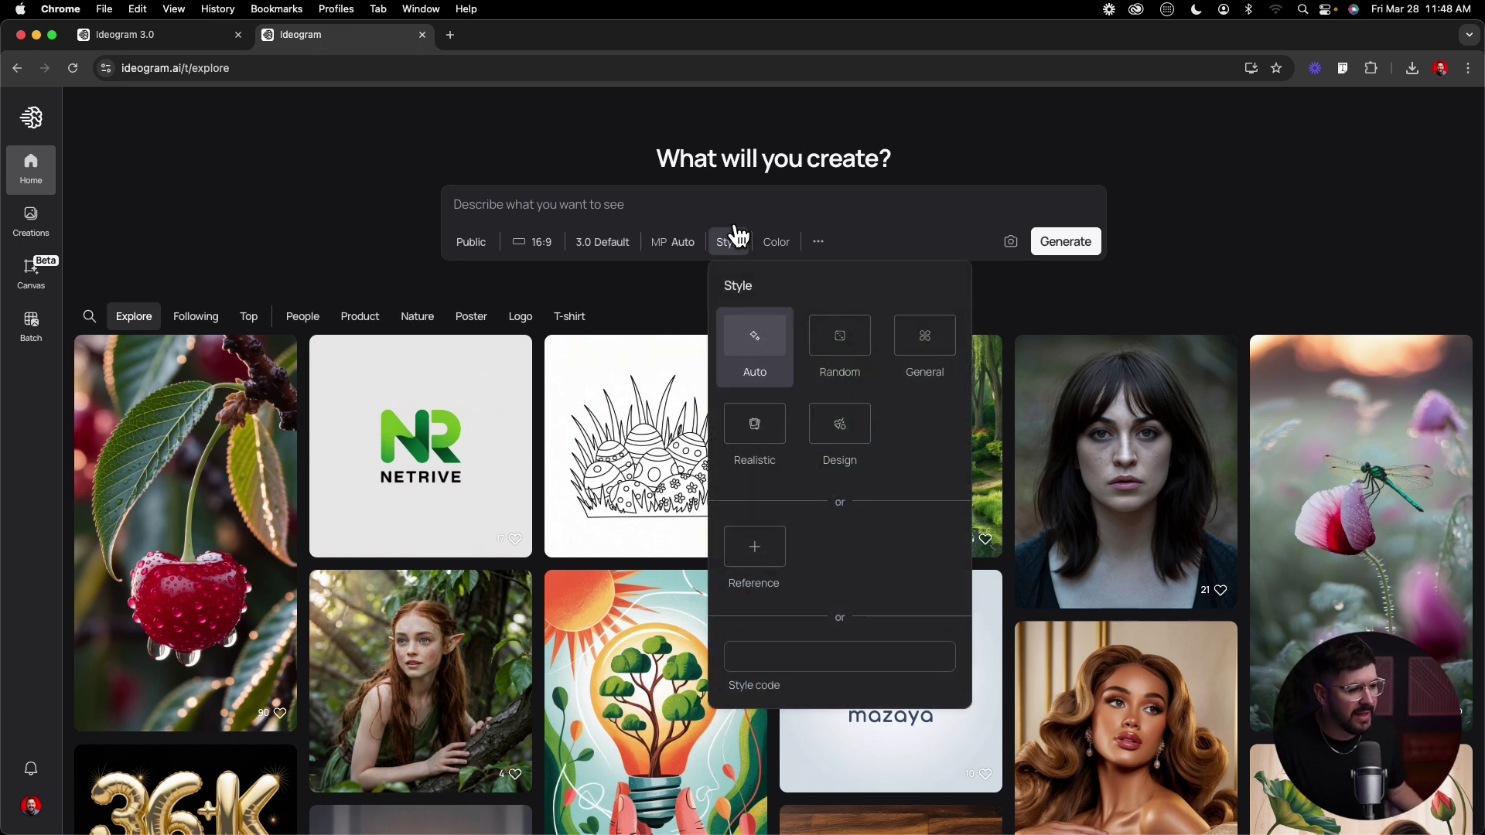
pyautogui.click(849, 371)
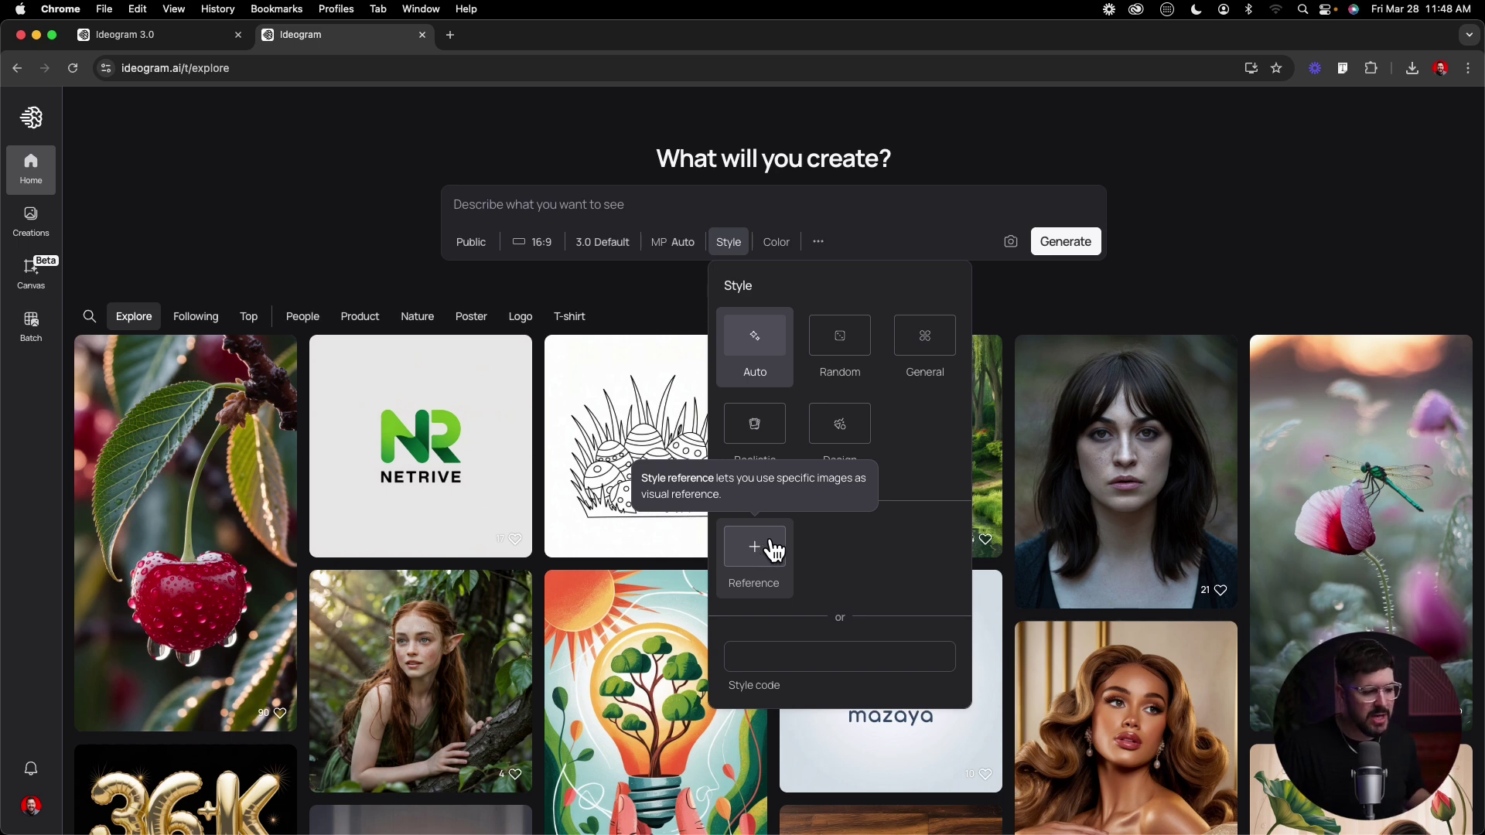
pyautogui.click(783, 233)
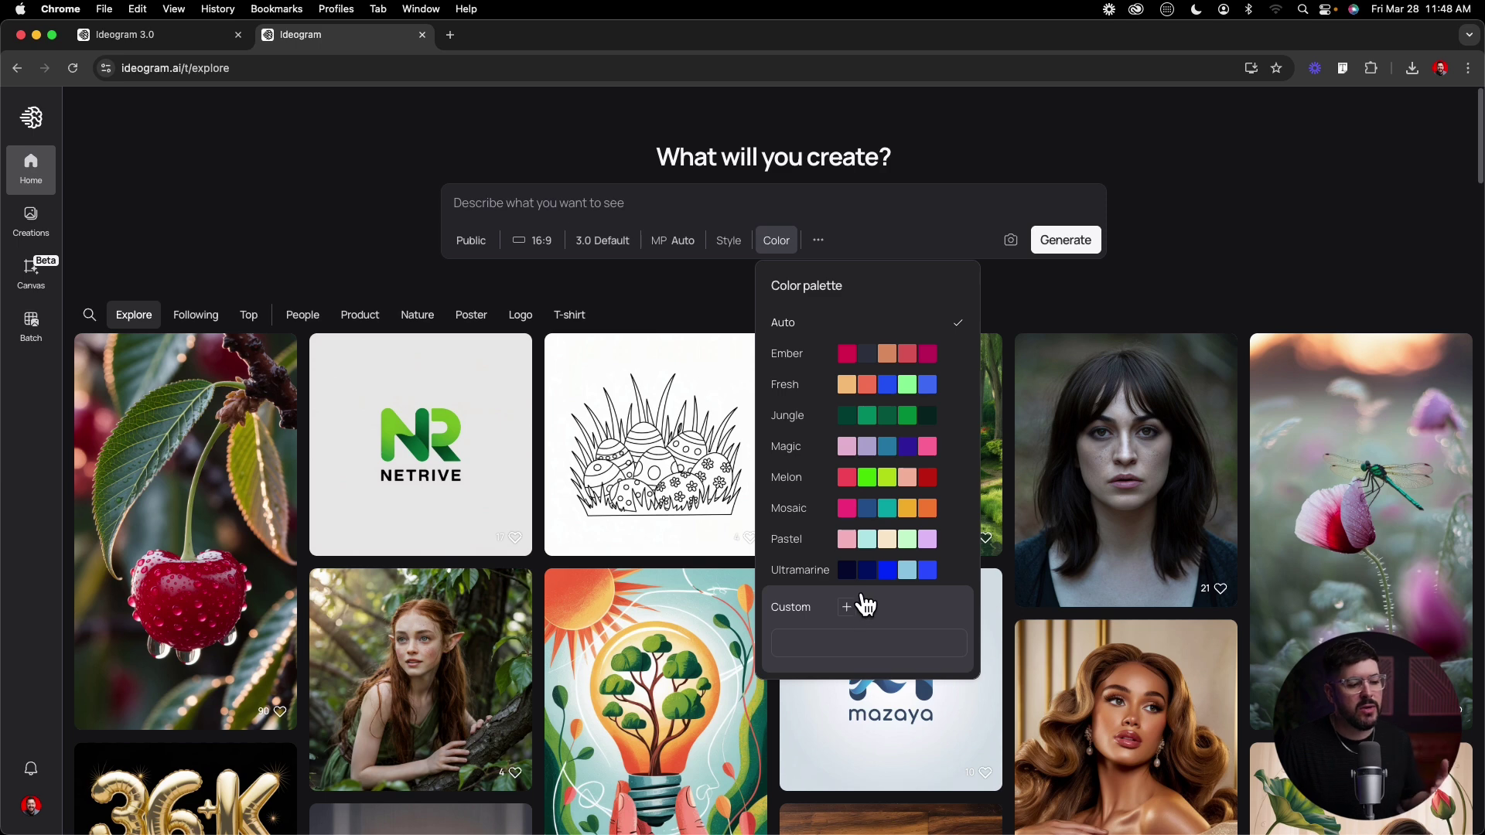
pyautogui.click(744, 232)
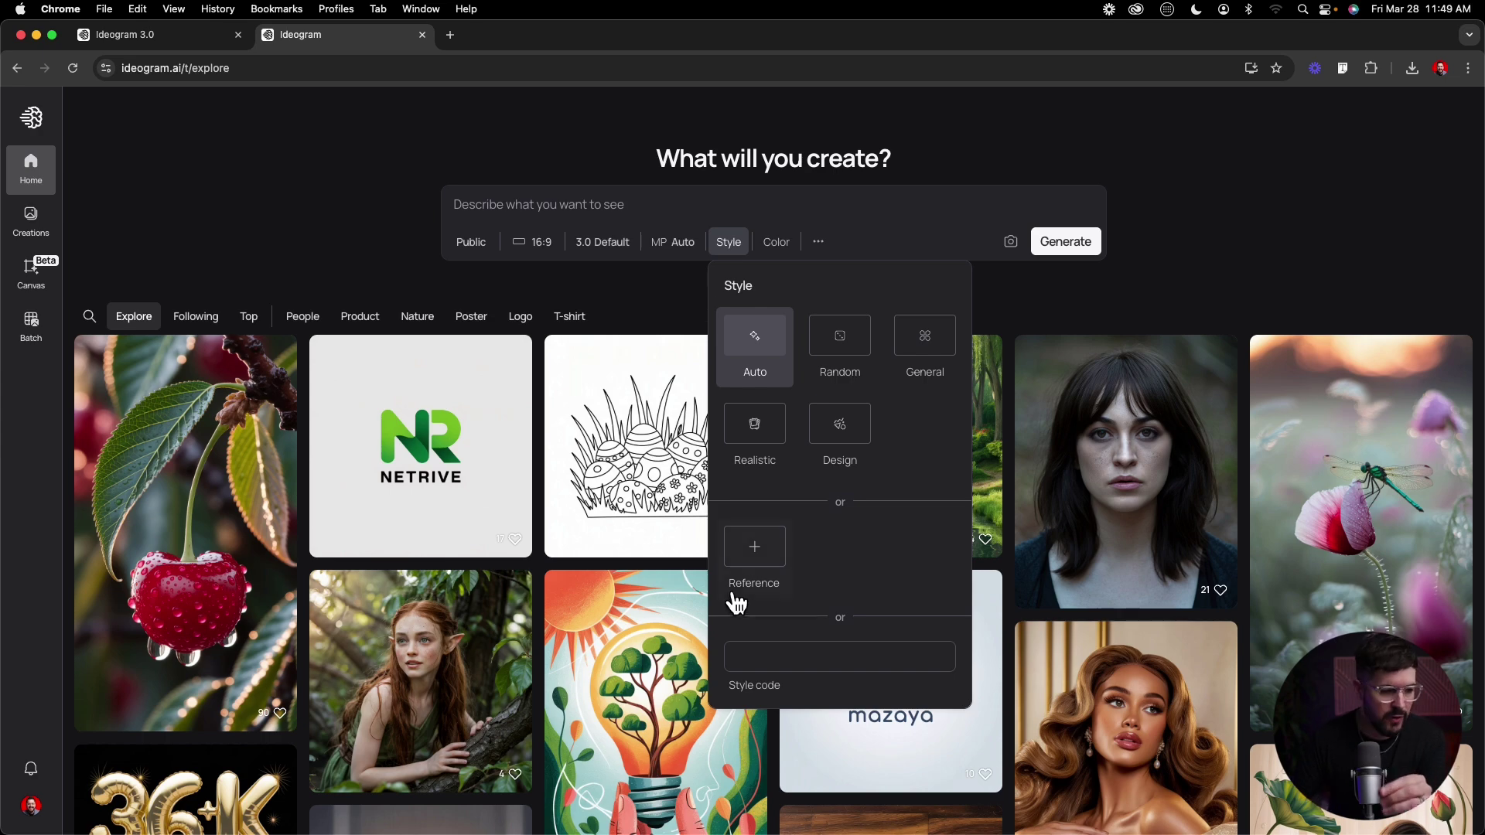
pyautogui.click(758, 546)
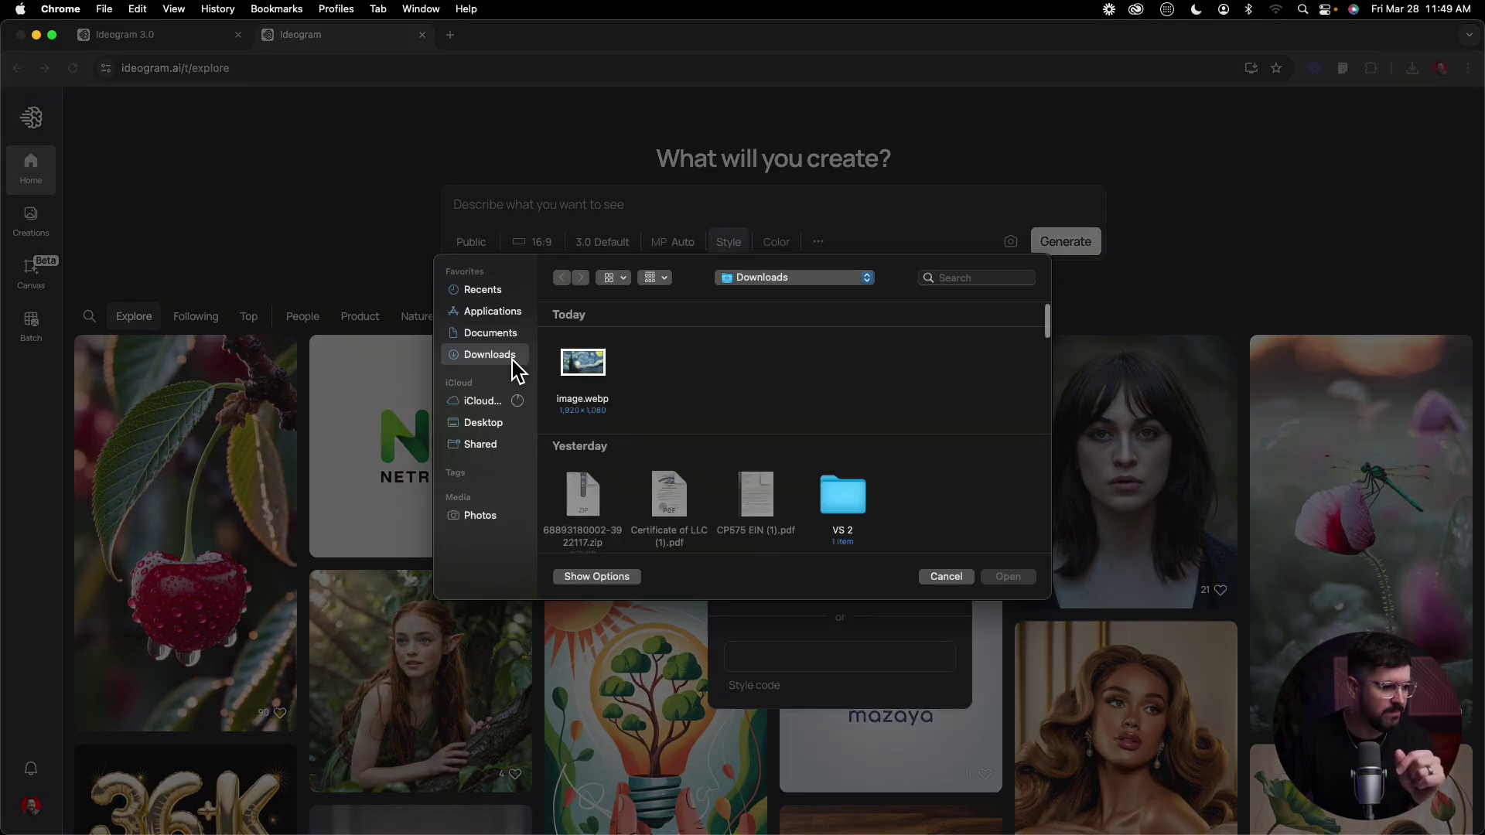
pyautogui.click(497, 419)
pyautogui.doubleClick(684, 357)
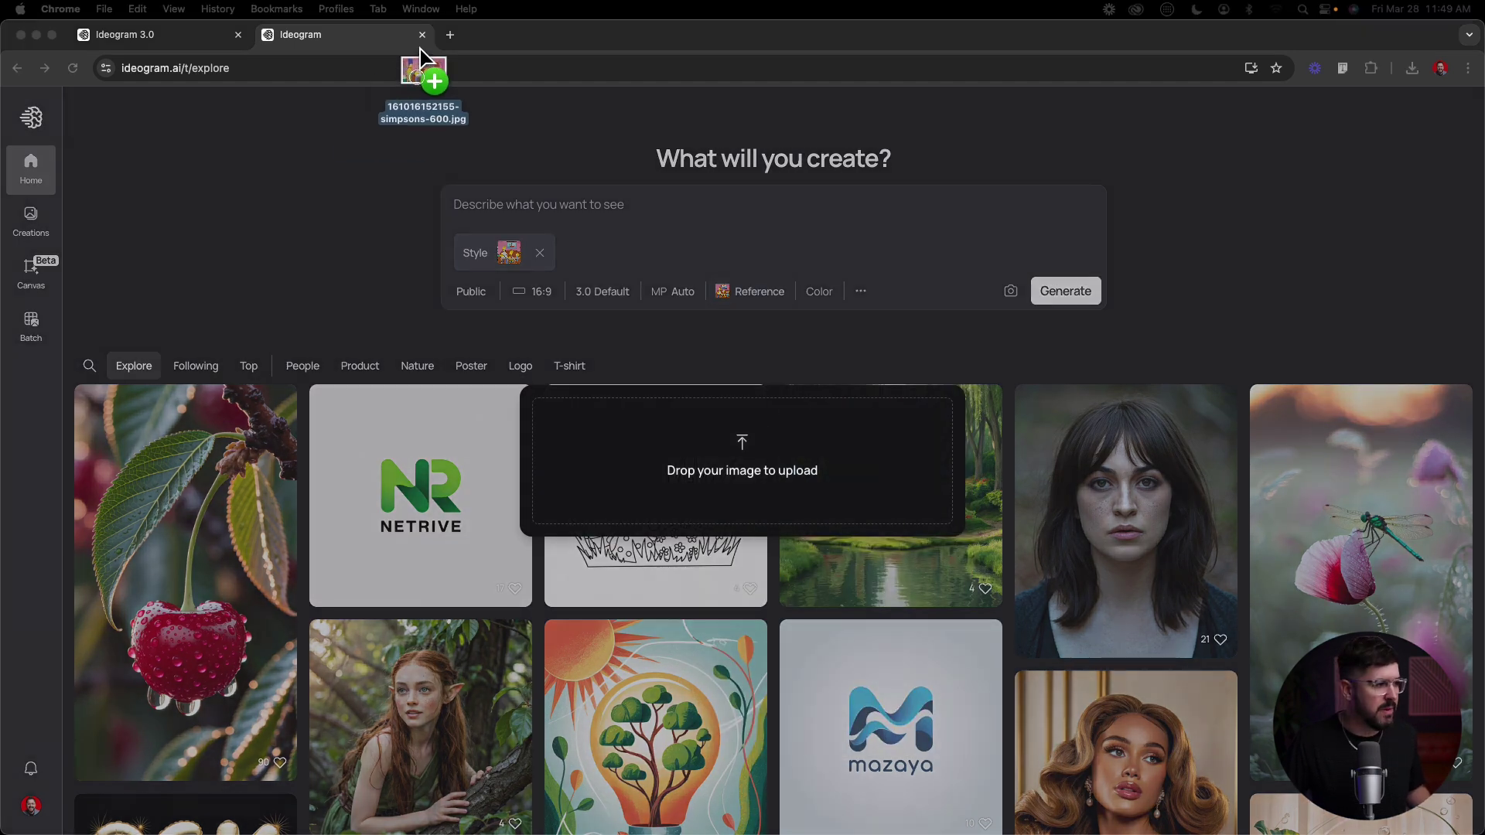
# View the Simpsons reference image at full size in a separate browser tab, and return to the Ideogram generator.
pyautogui.moveTo(431, 72); pyautogui.dragTo(467, 23)
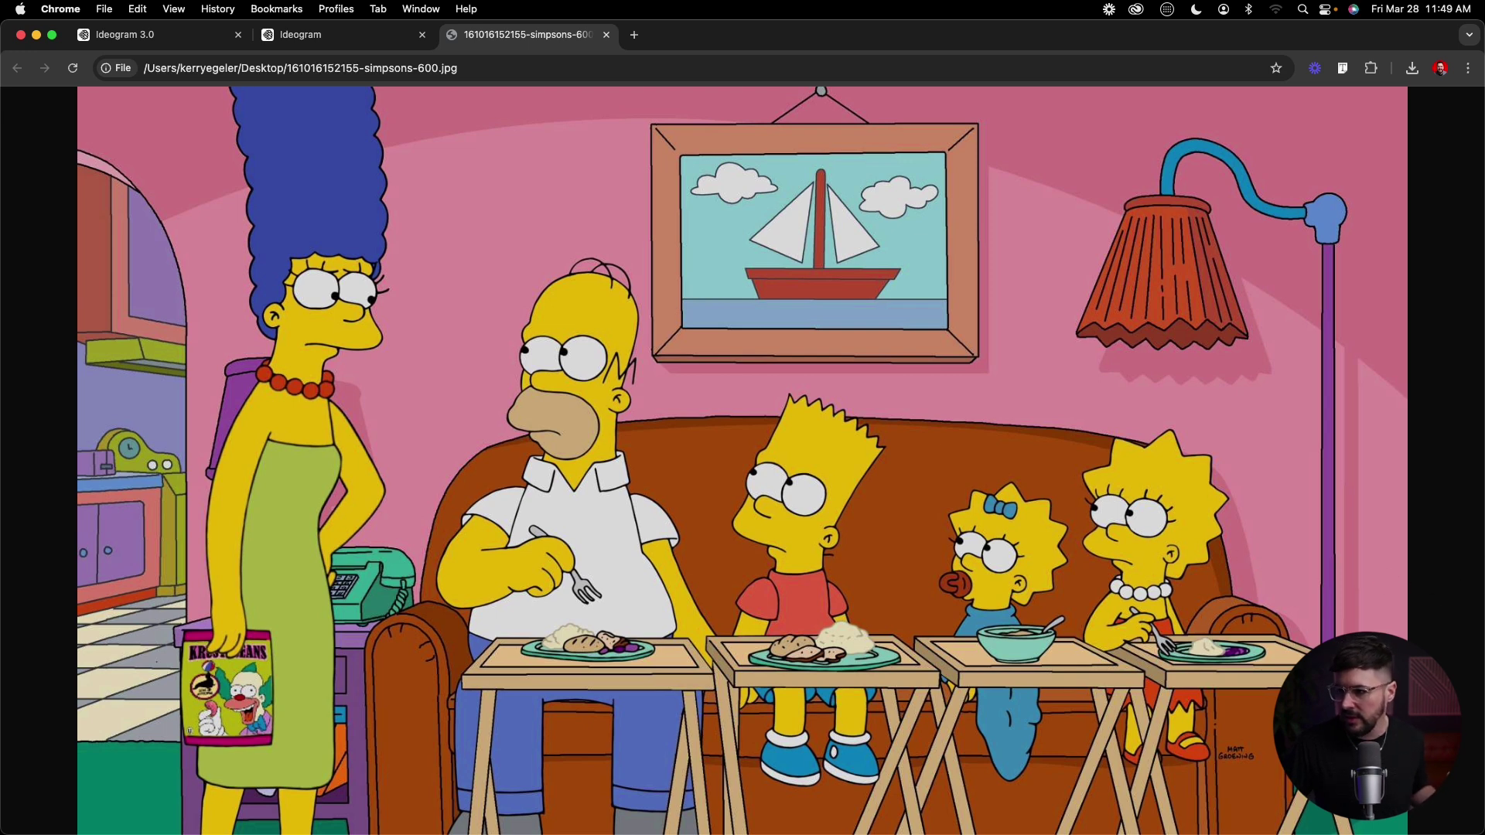
pyautogui.click(343, 25)
pyautogui.click(552, 219)
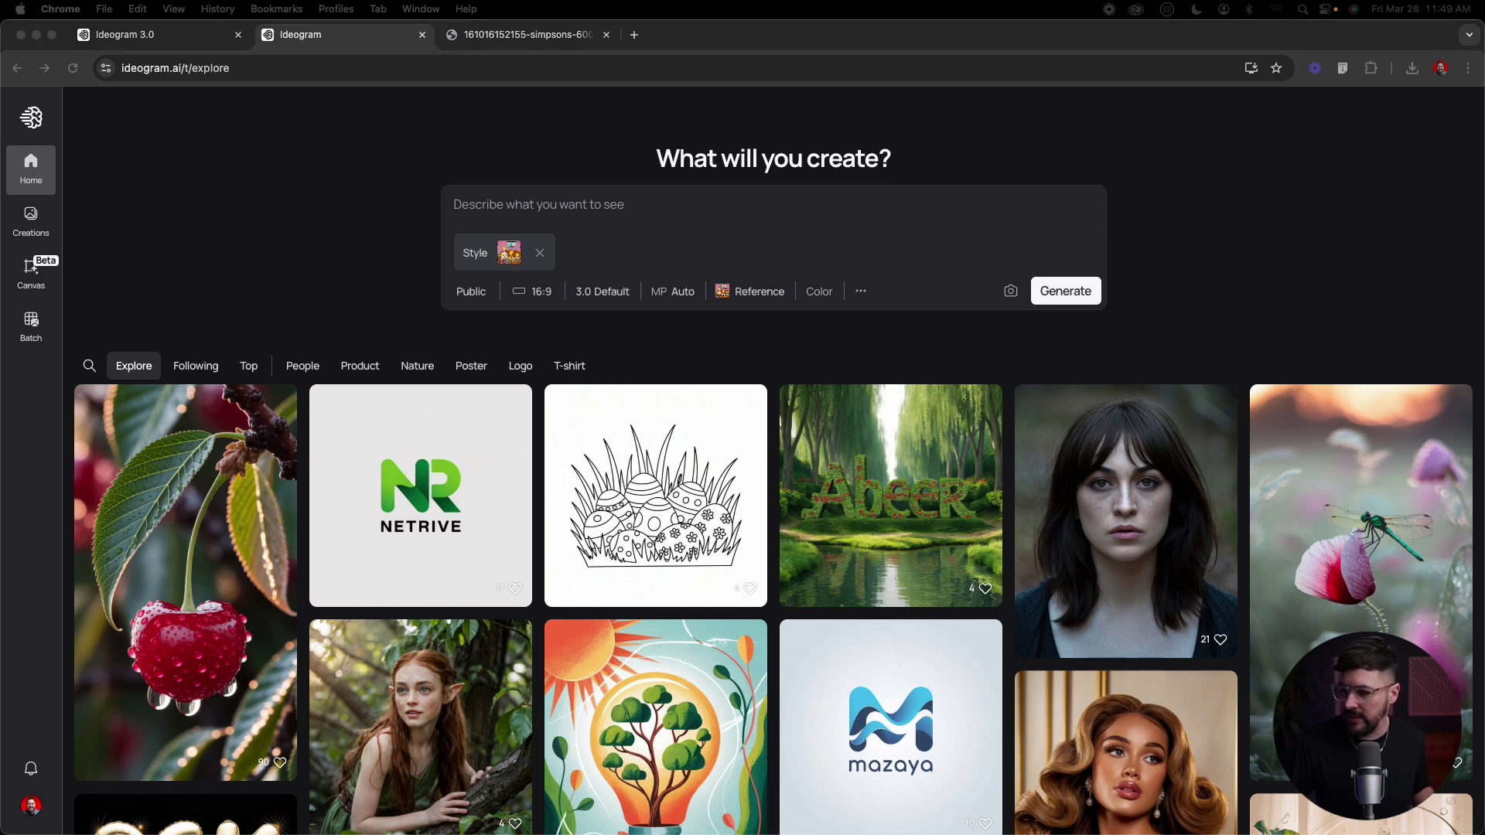
# Enter the prompt "A corvette driving fast down a highway in california" and generate images with the Simpsons style reference.
pyautogui.click(640, 203)
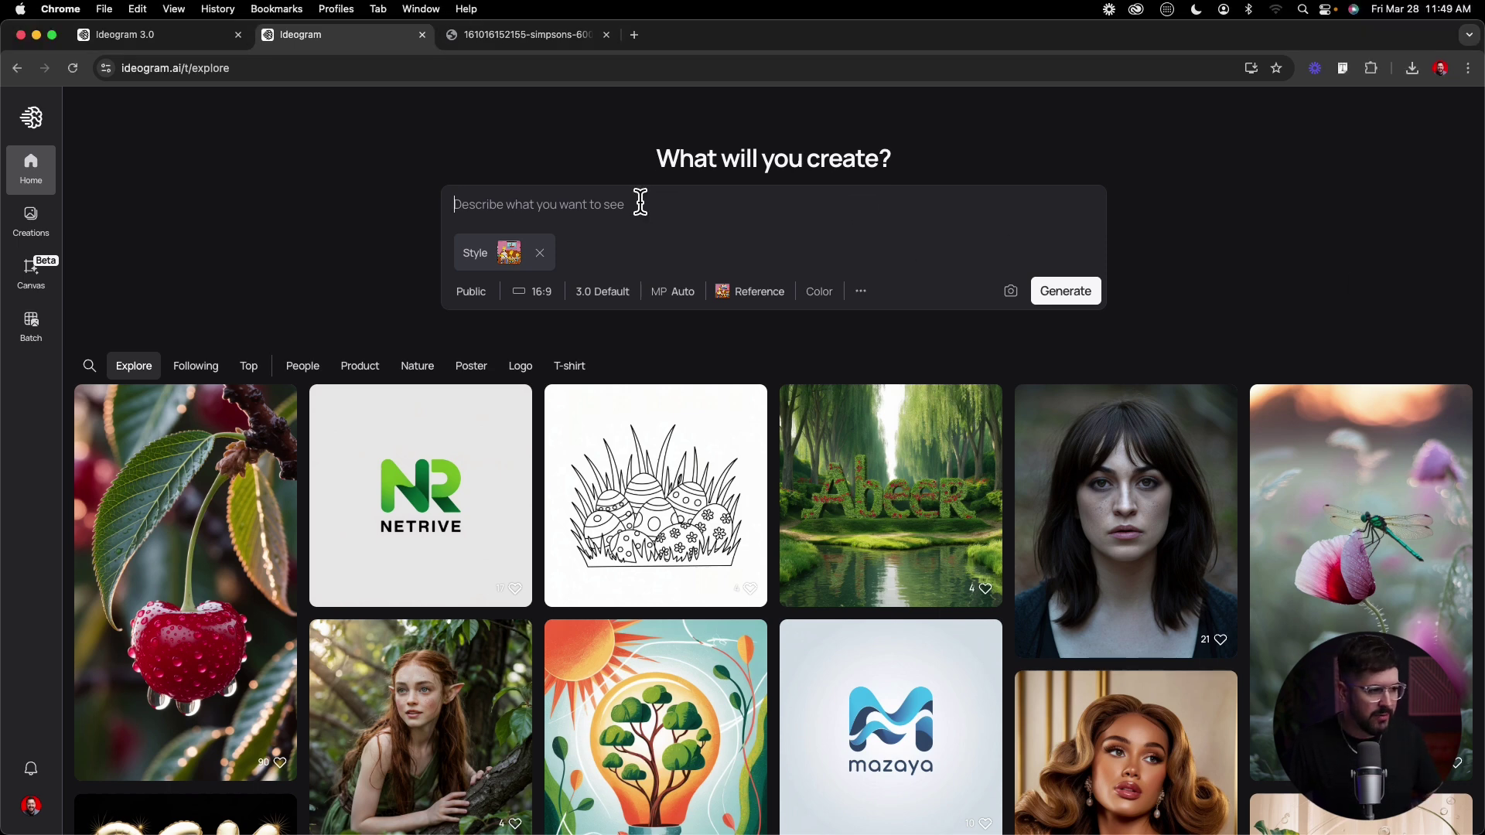
pyautogui.write('A corvette driving fast down a highway in california')
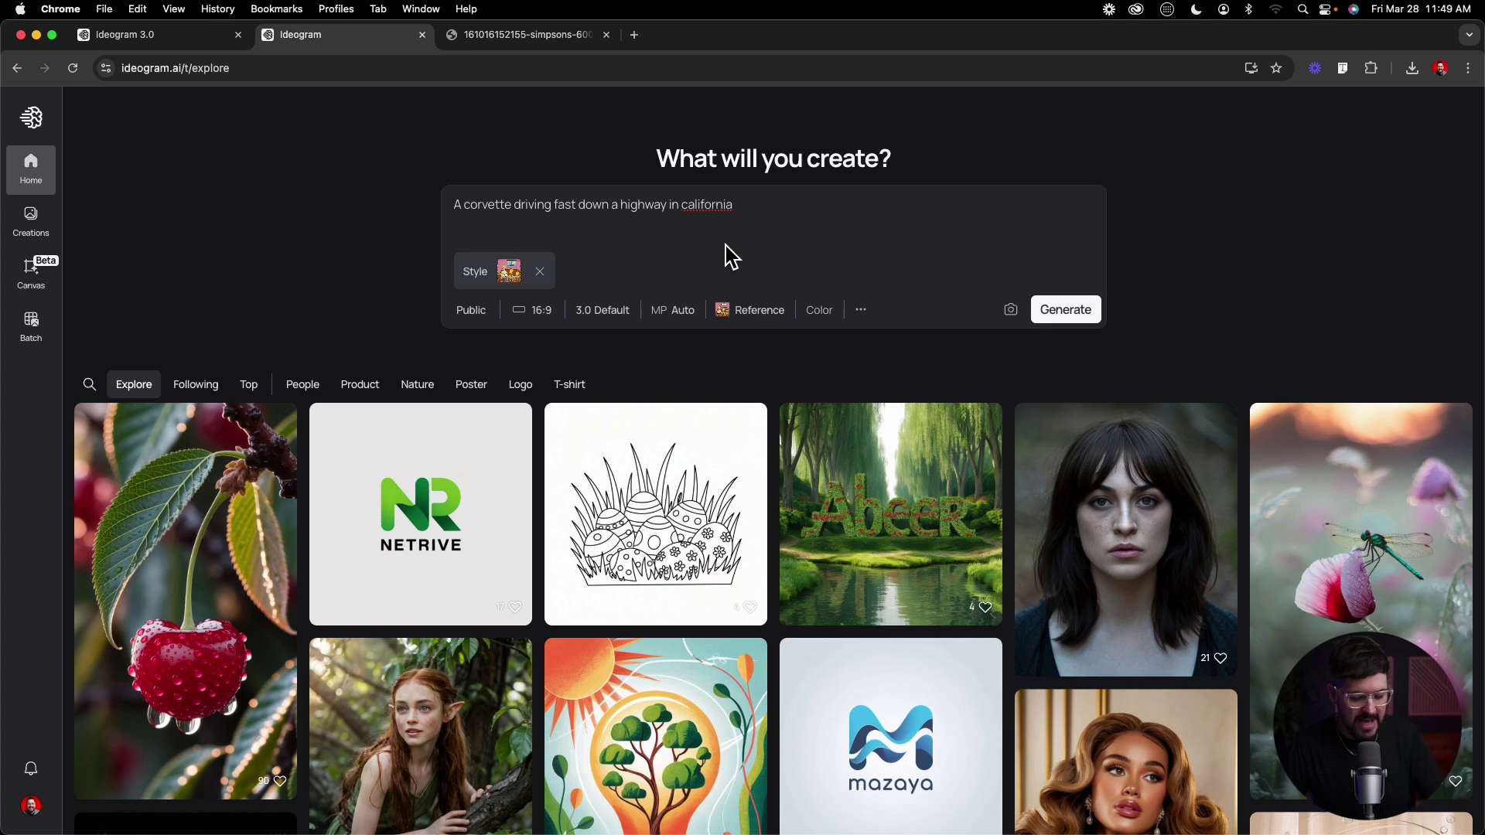
pyautogui.press('BackSpace')
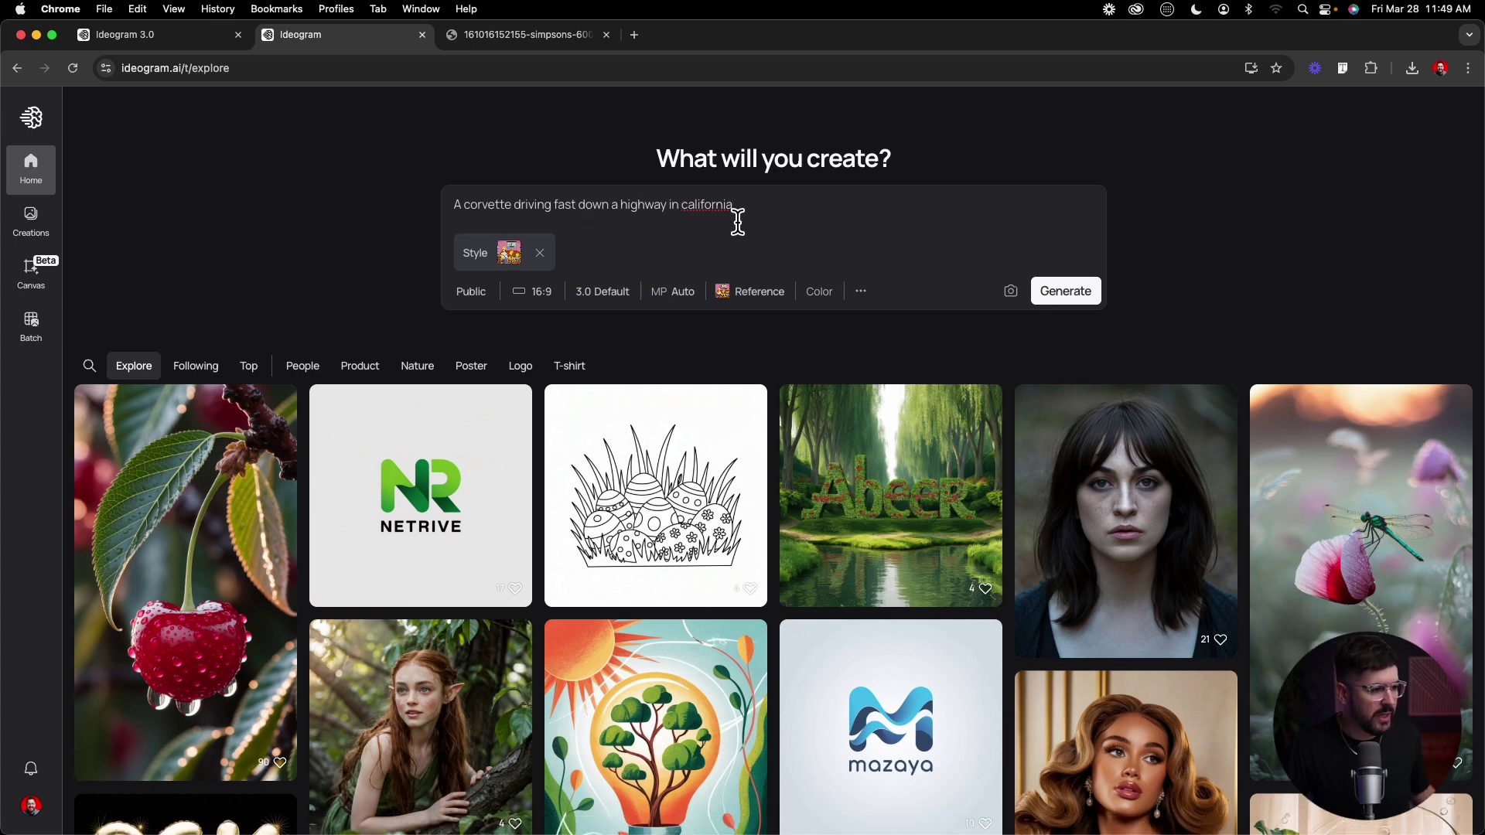
pyautogui.click(733, 290)
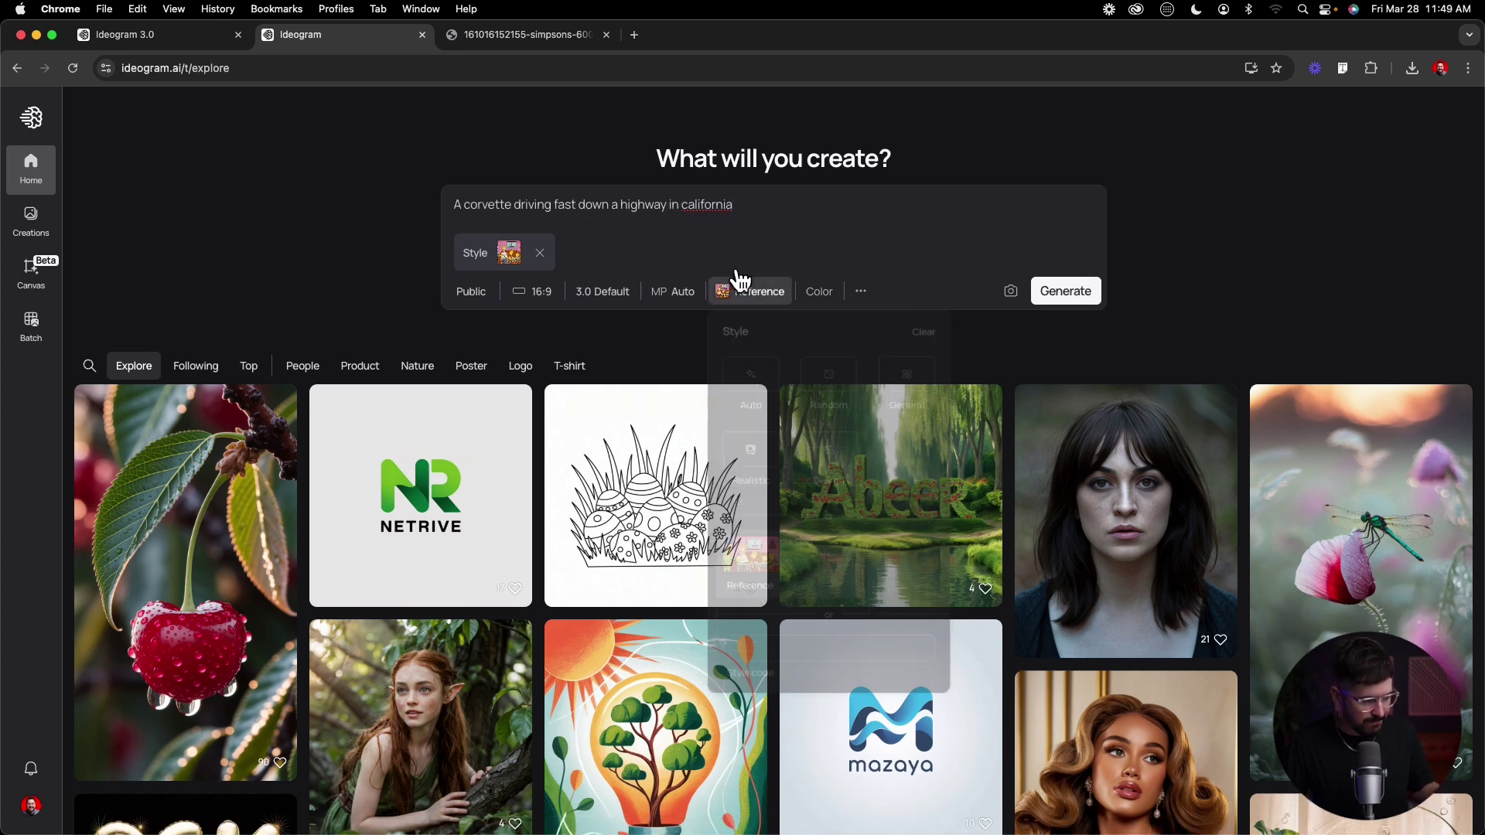
pyautogui.click(1057, 290)
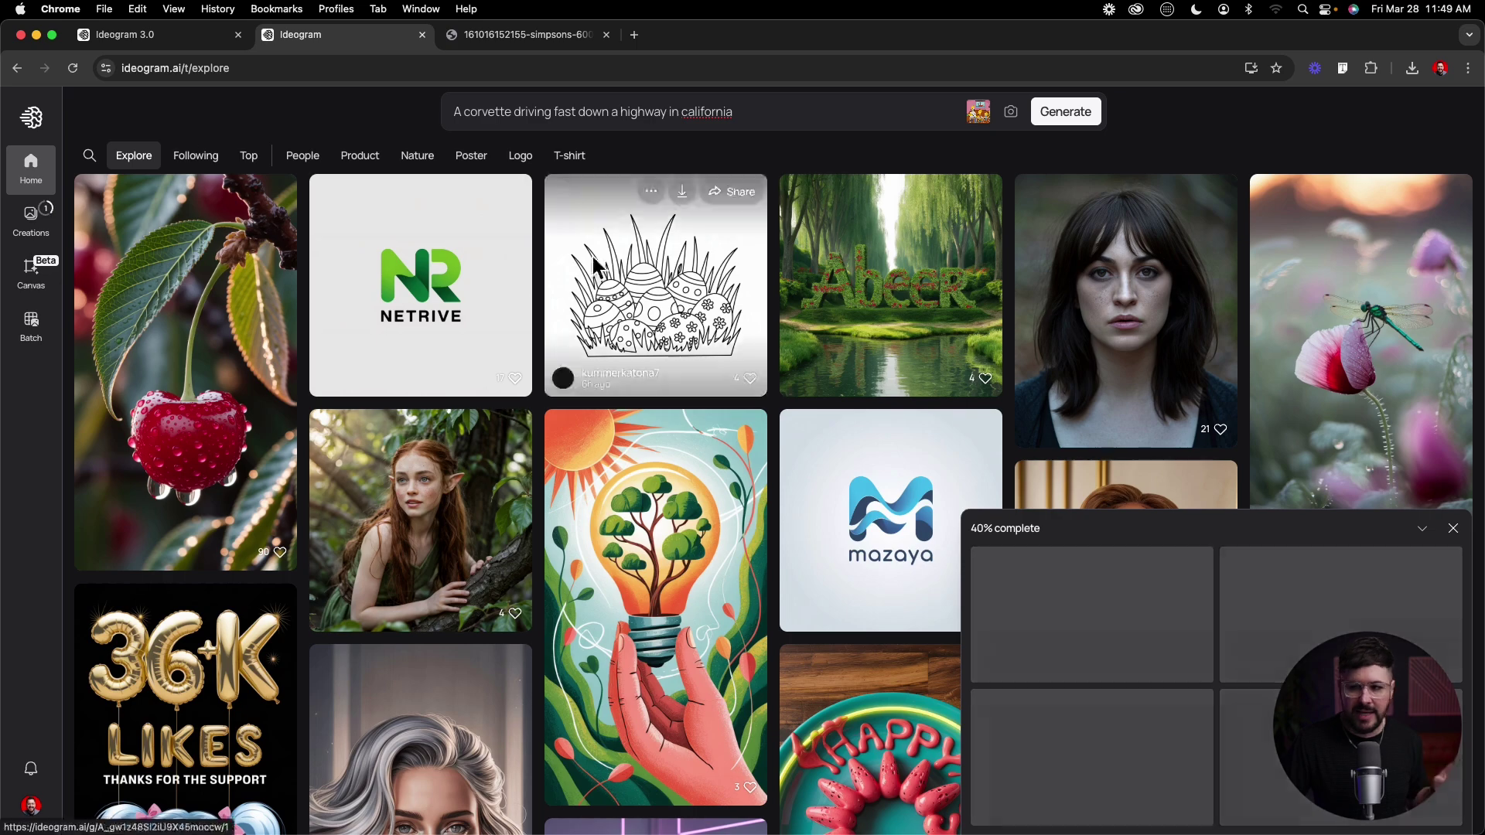
# Preview the opening scenes of the Ideogram 3.0 announcement video on the release page while the images generate.
pyautogui.click(155, 34)
pyautogui.scroll(20, 685, 521)
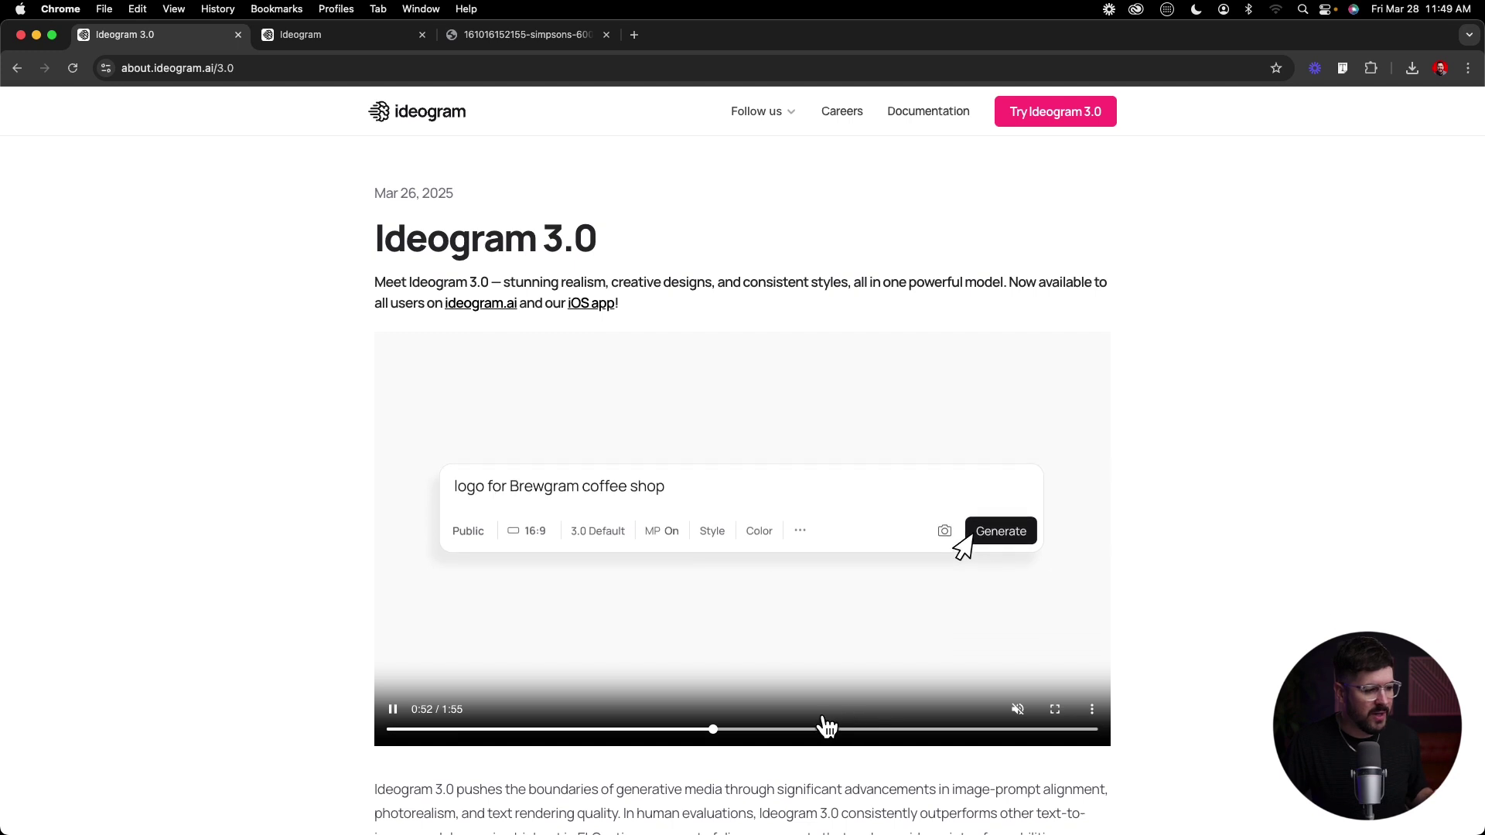
pyautogui.click(782, 729)
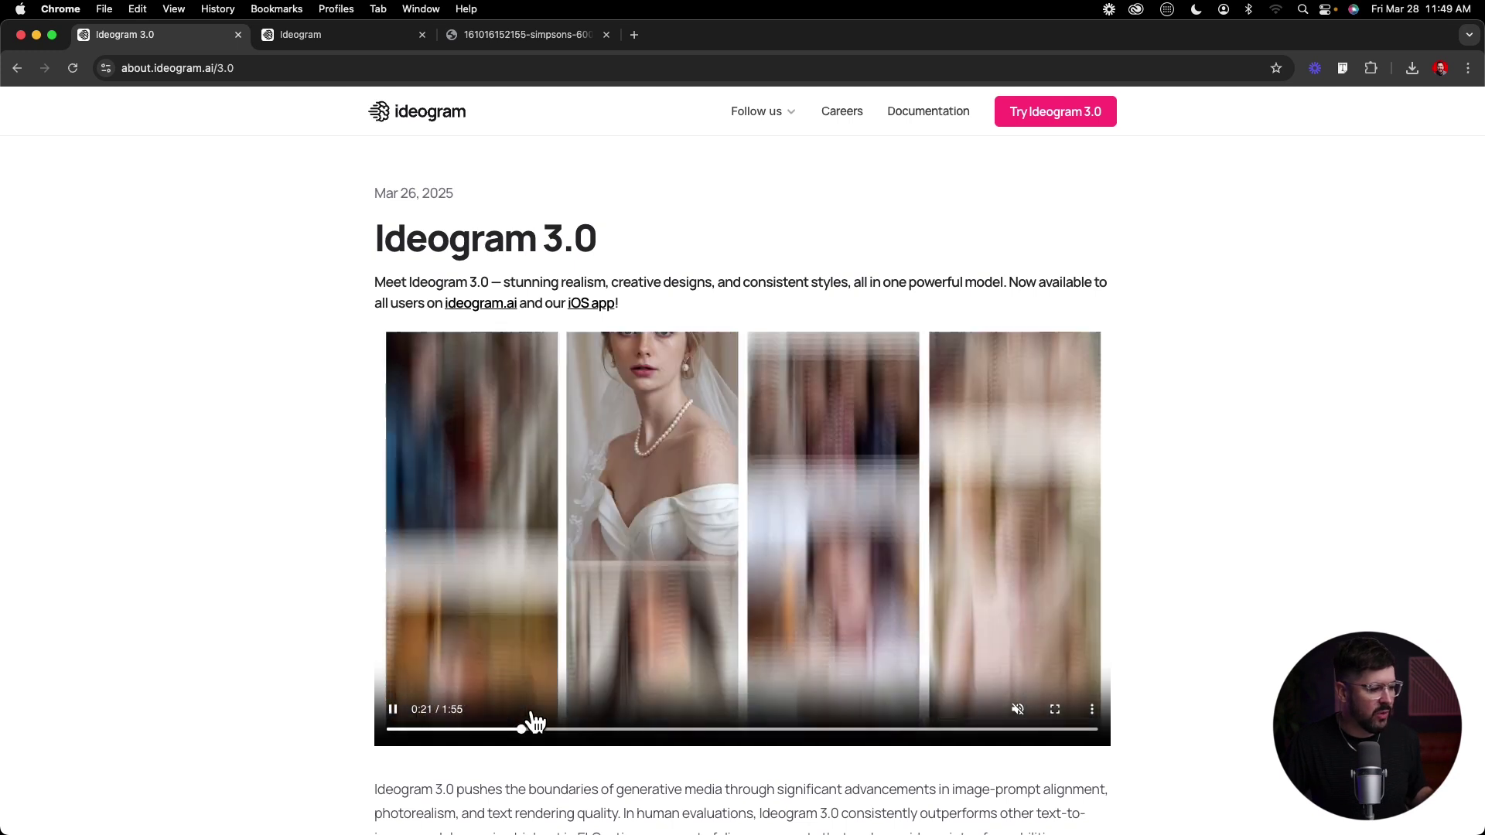
pyautogui.click(481, 721)
pyautogui.click(430, 727)
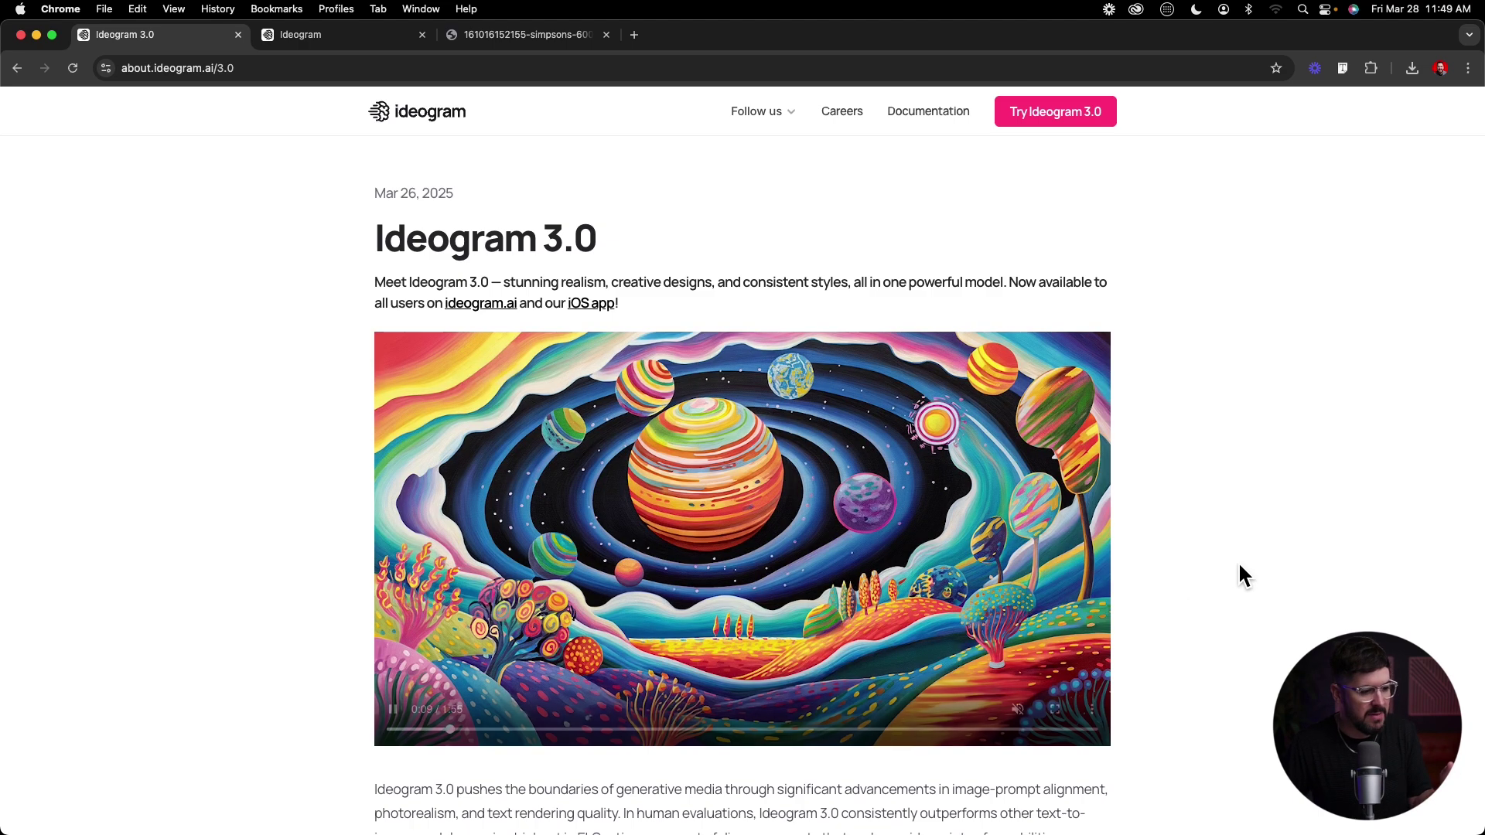
pyautogui.scroll(-2, 1240, 573)
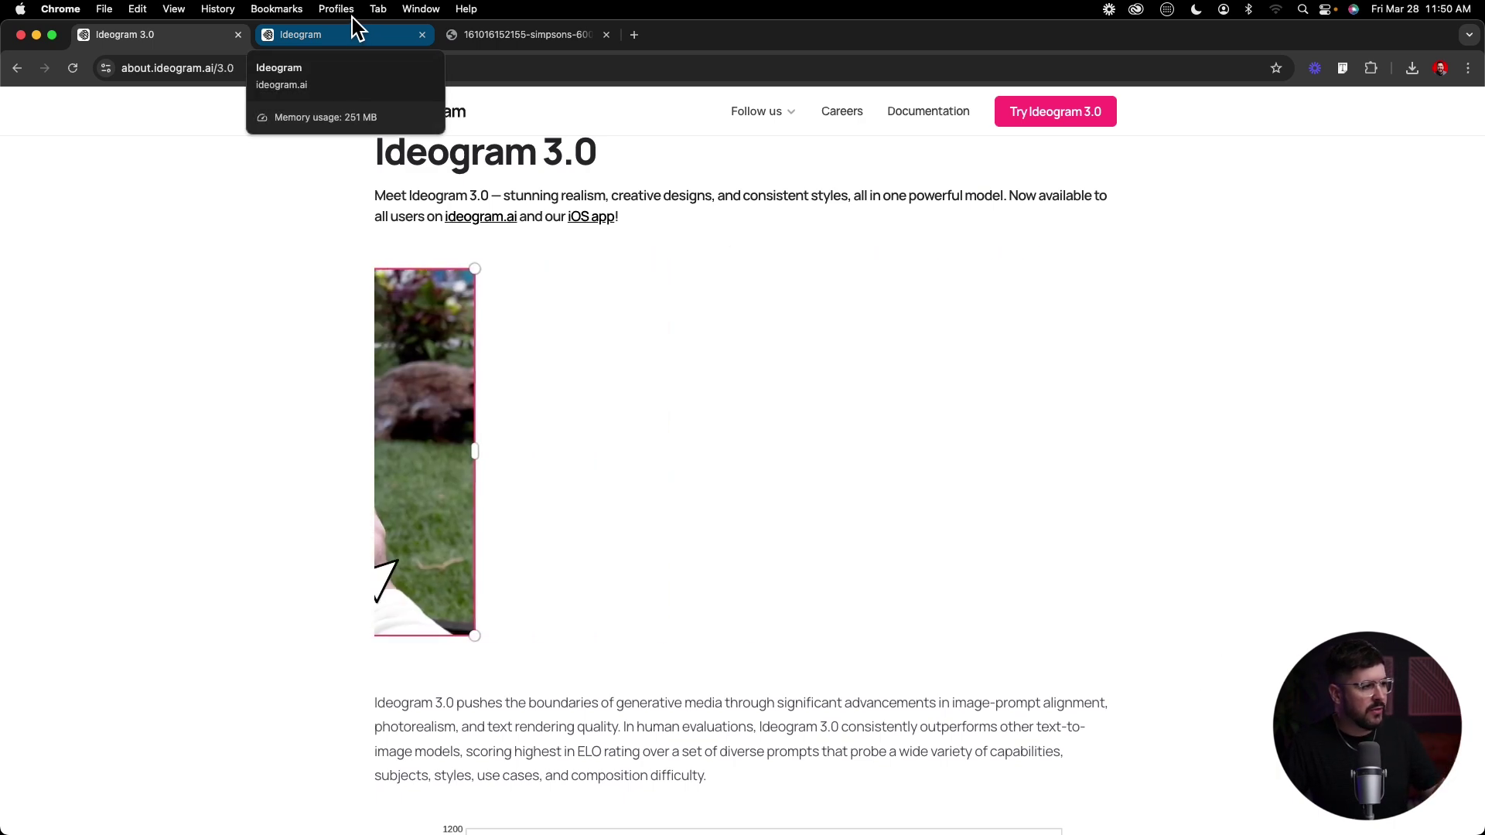
# Return to the generator and view each of the four Simpsons-style Corvette images at large size.
pyautogui.click(352, 28)
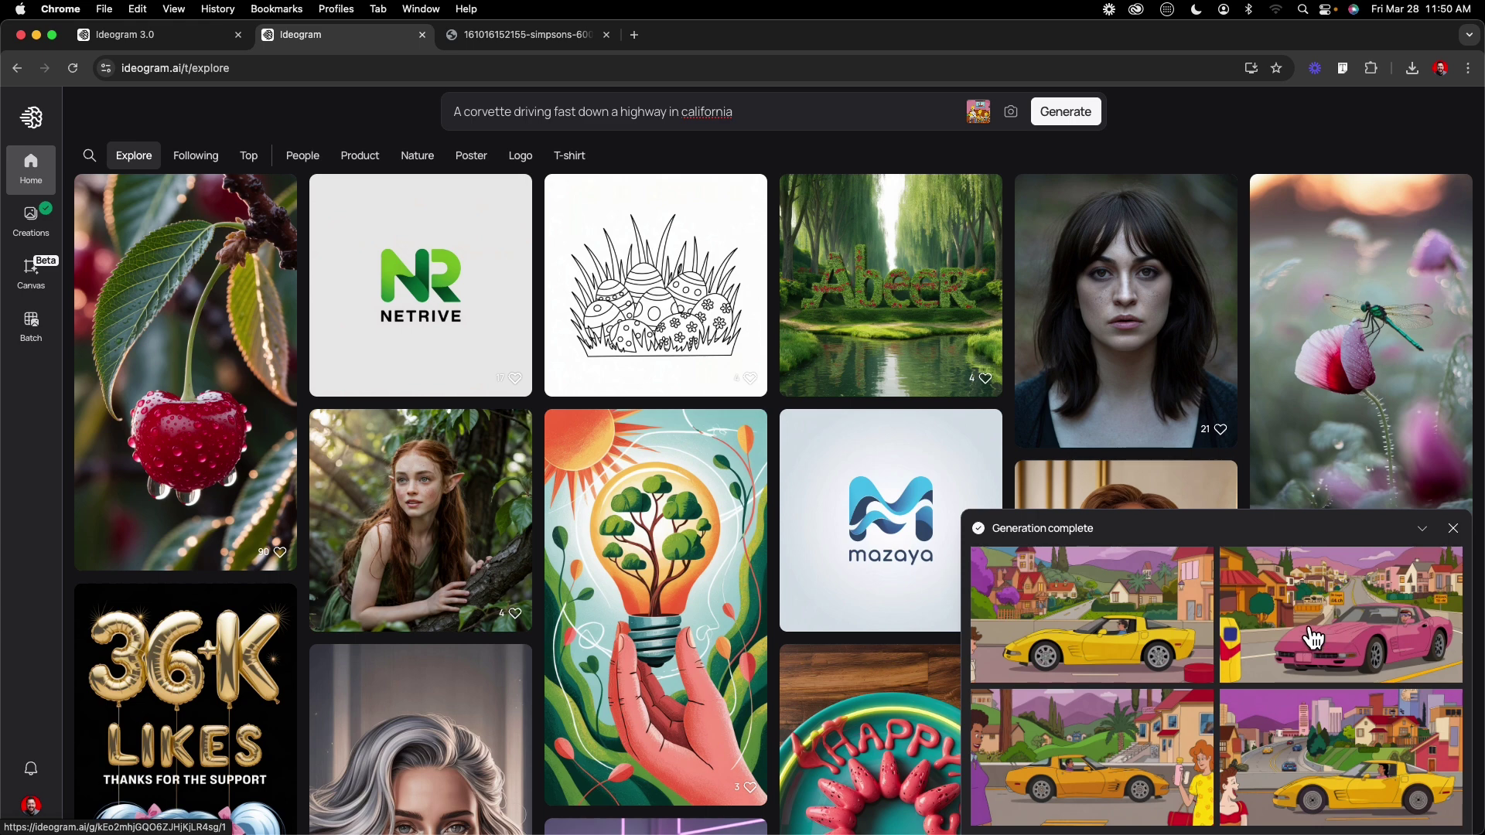
pyautogui.click(1113, 628)
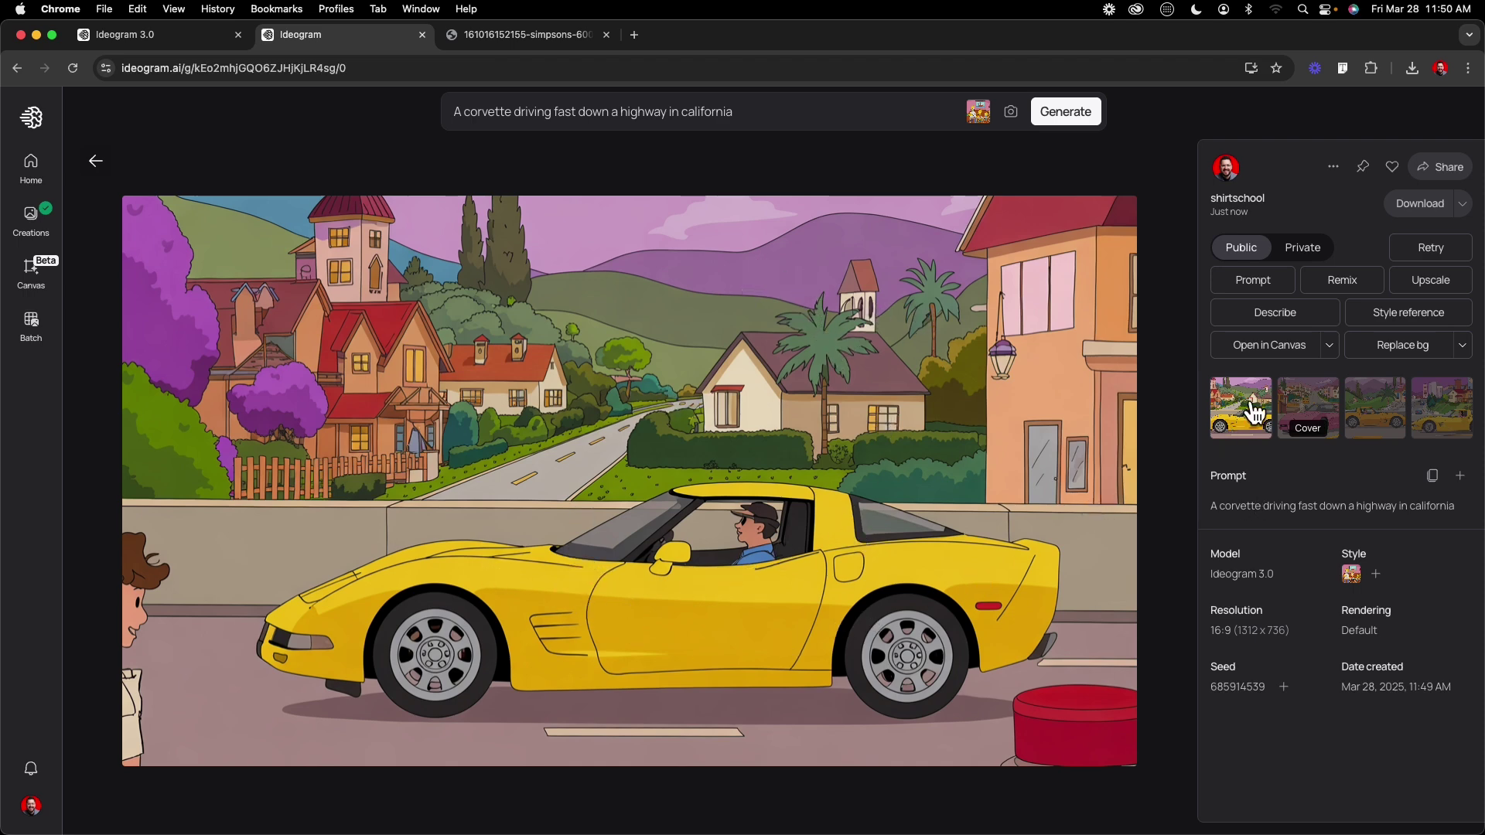
pyautogui.click(1310, 398)
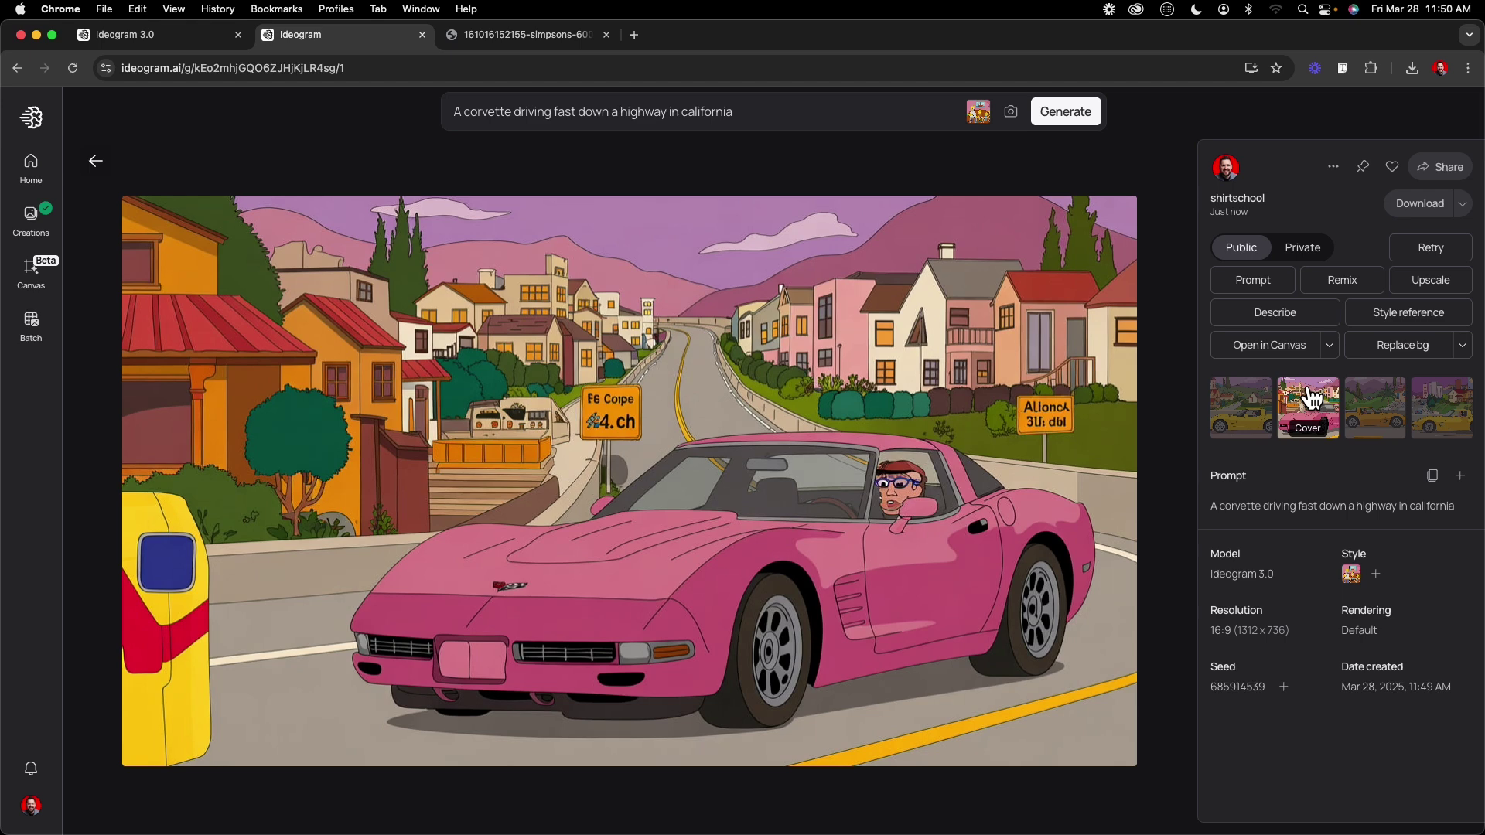
pyautogui.click(1396, 400)
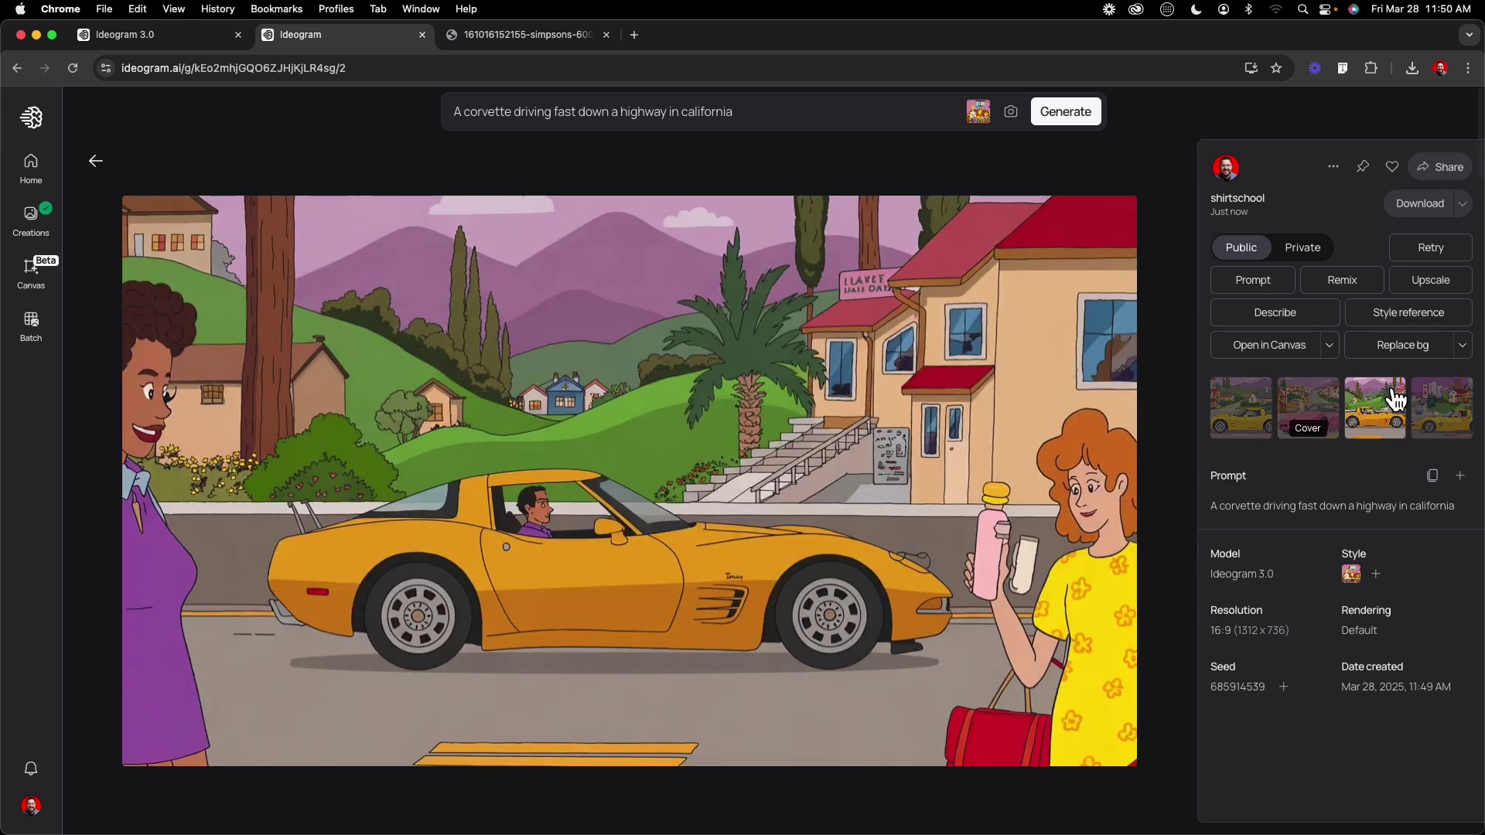
pyautogui.click(1470, 403)
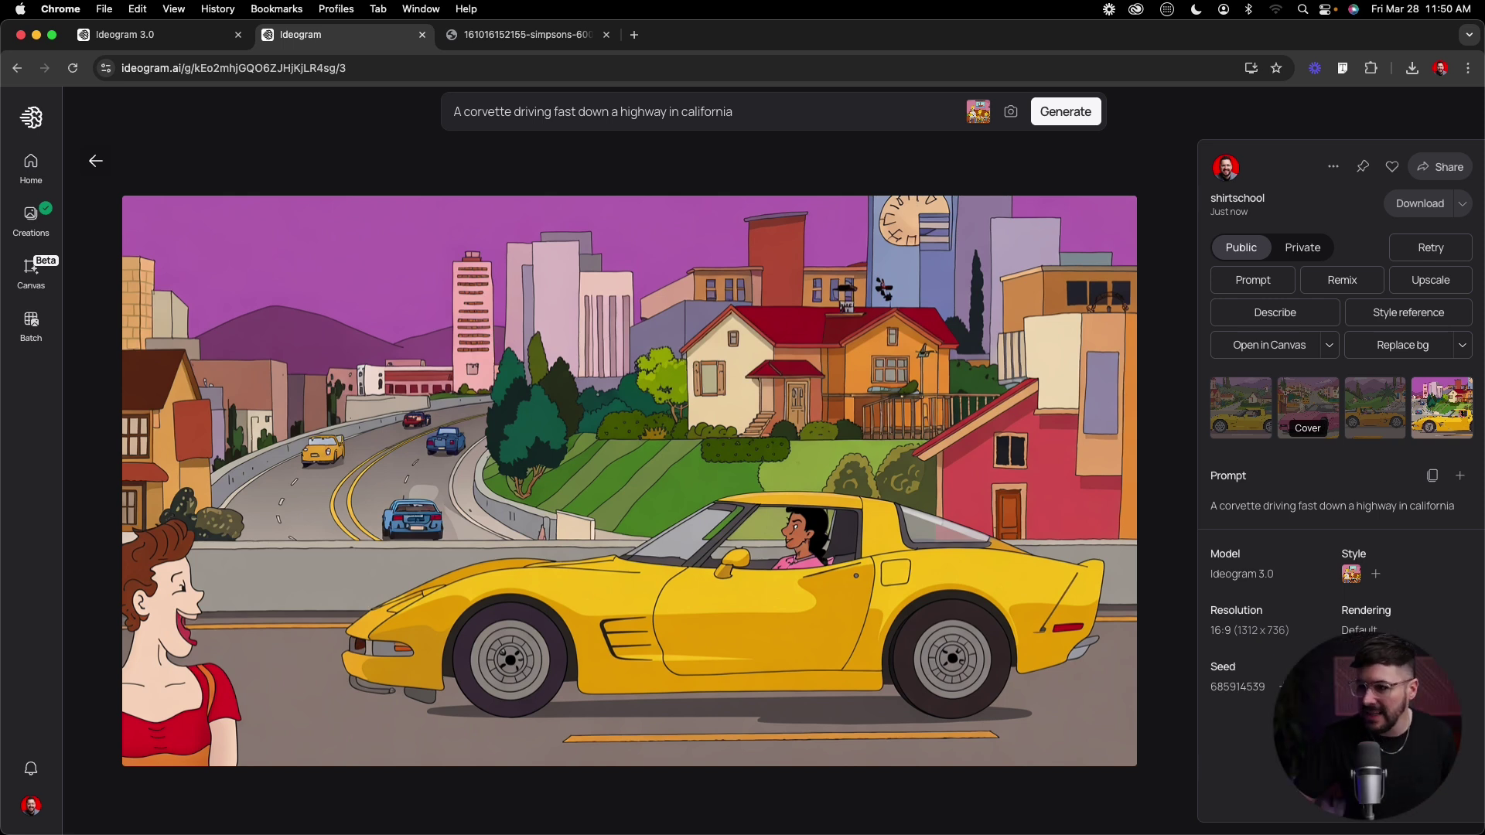
# Replace the Simpsons style reference with the Starry Night painting screenshot from the Desktop folder.
pyautogui.click(667, 111)
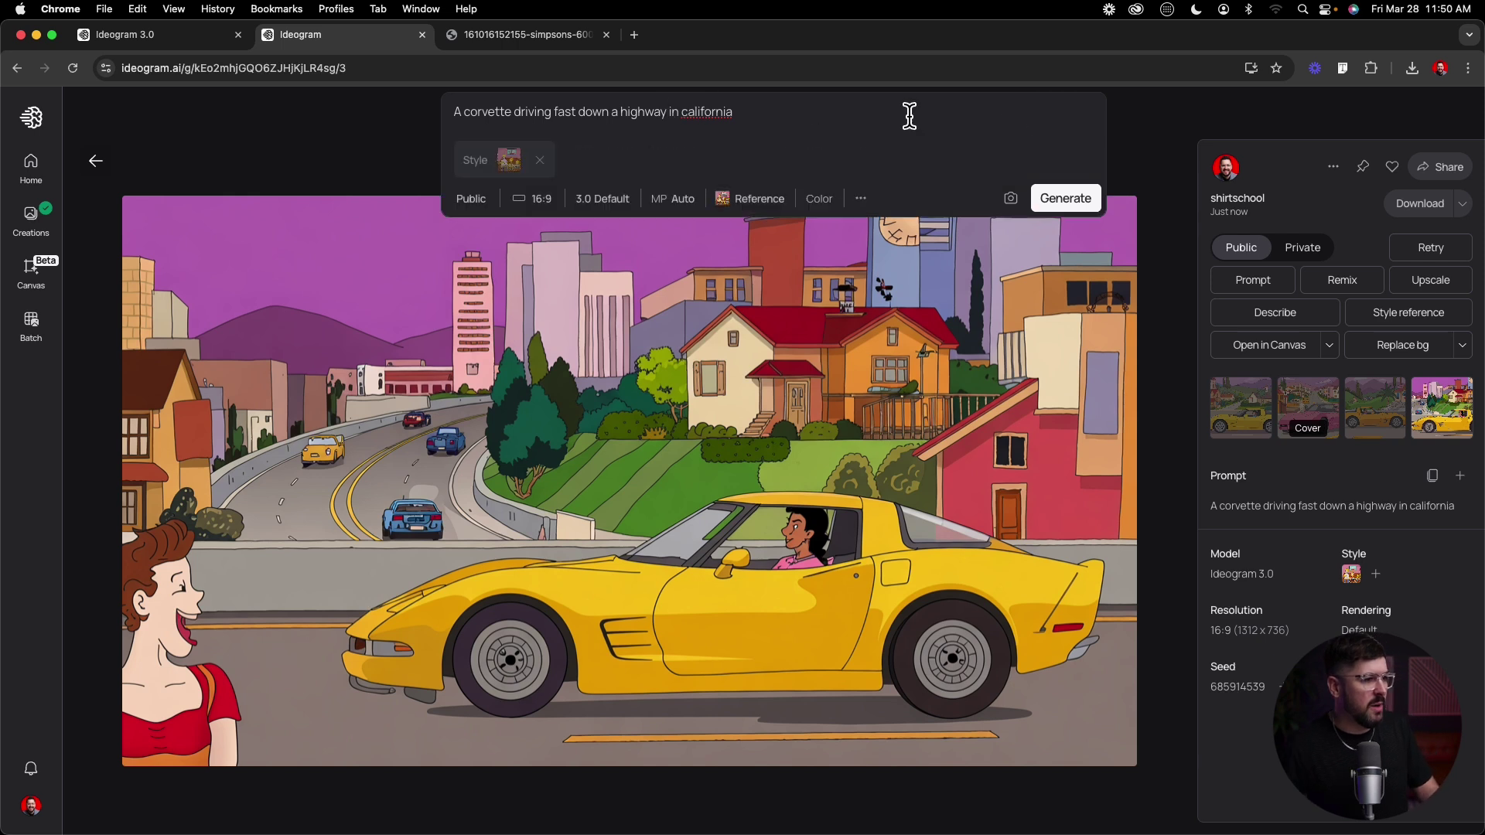
pyautogui.click(540, 159)
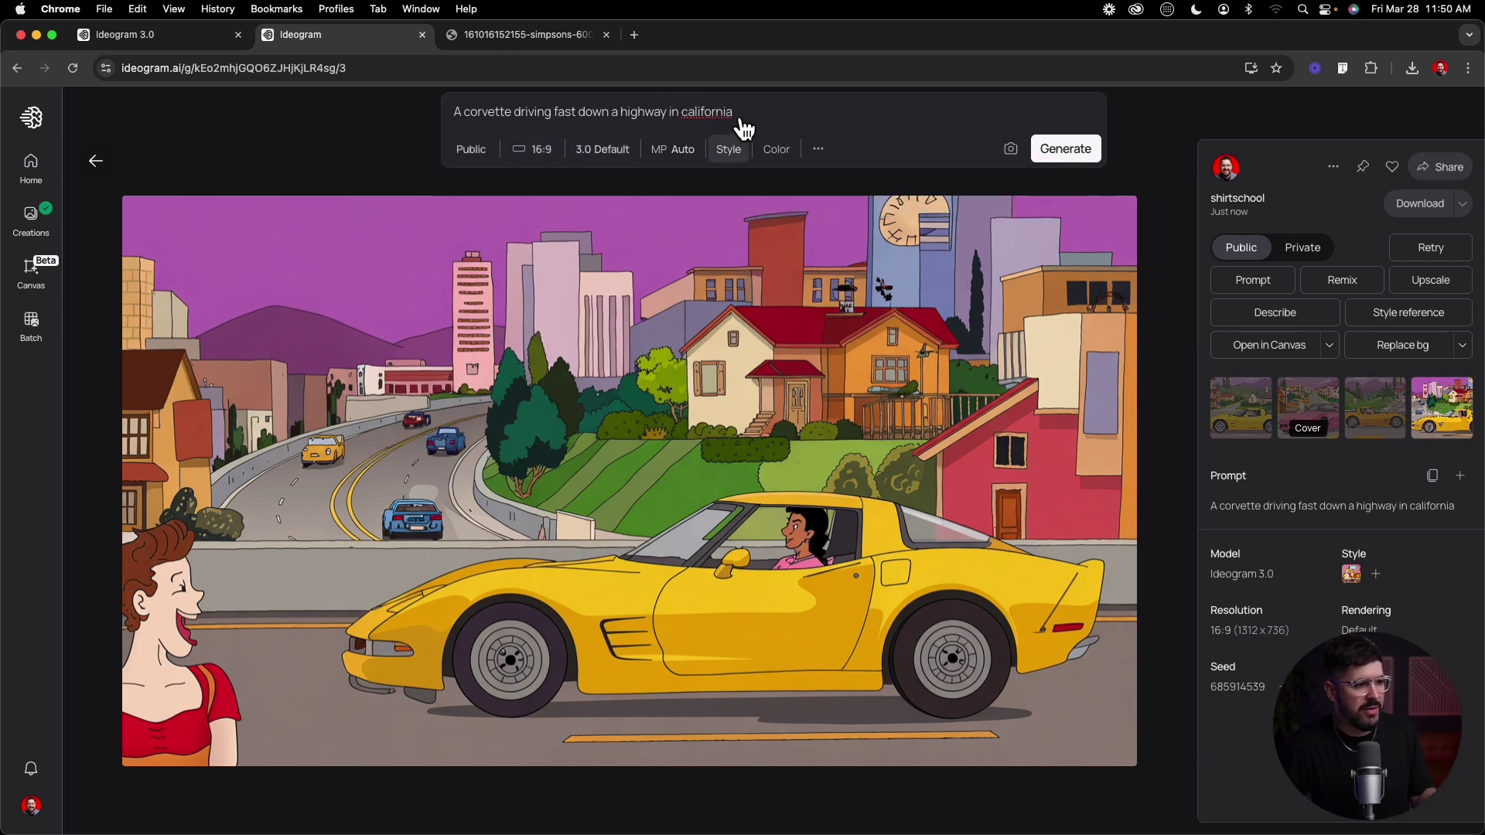
pyautogui.click(724, 148)
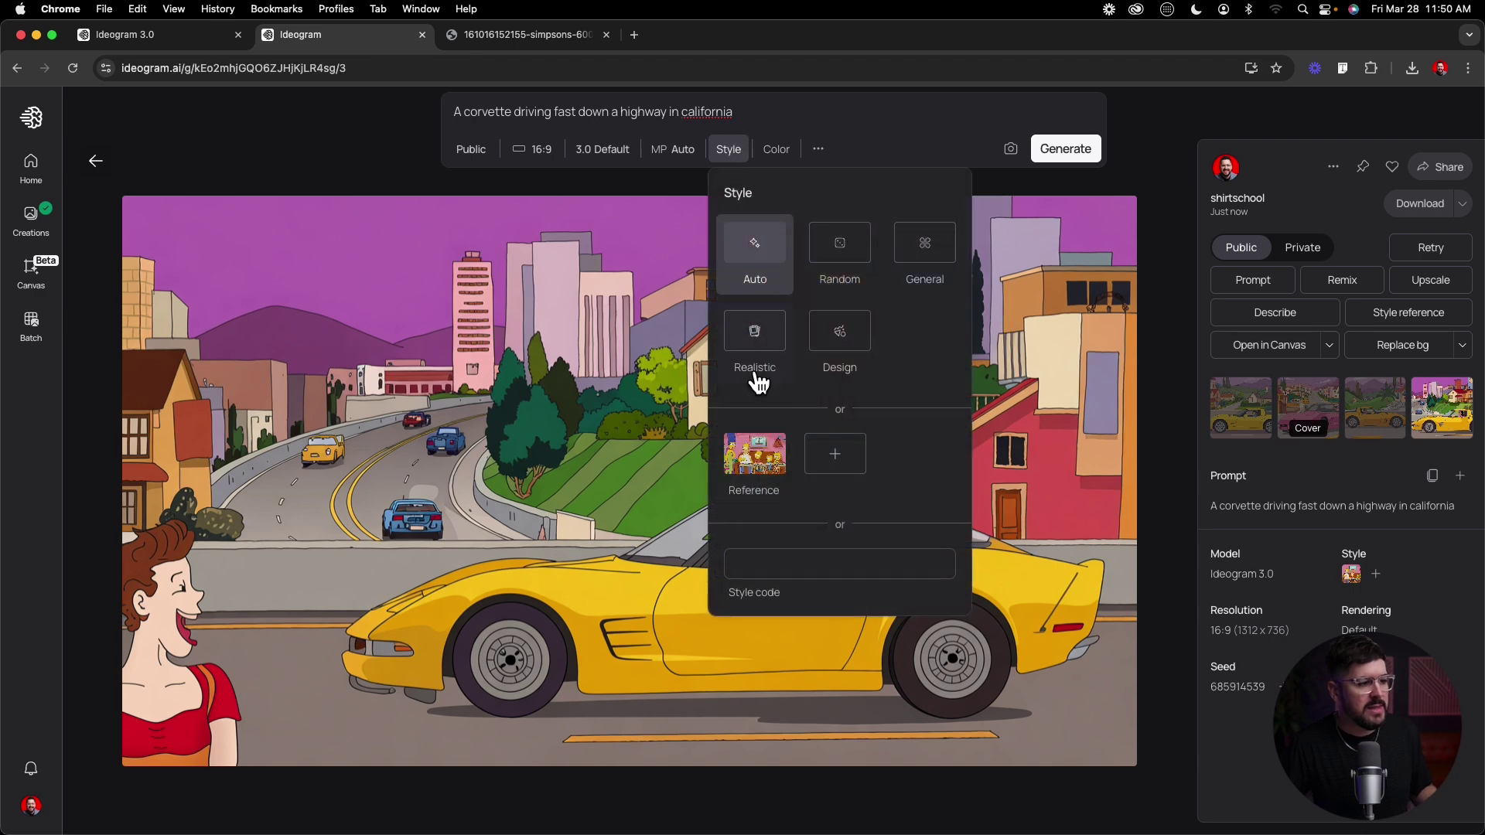
pyautogui.click(773, 407)
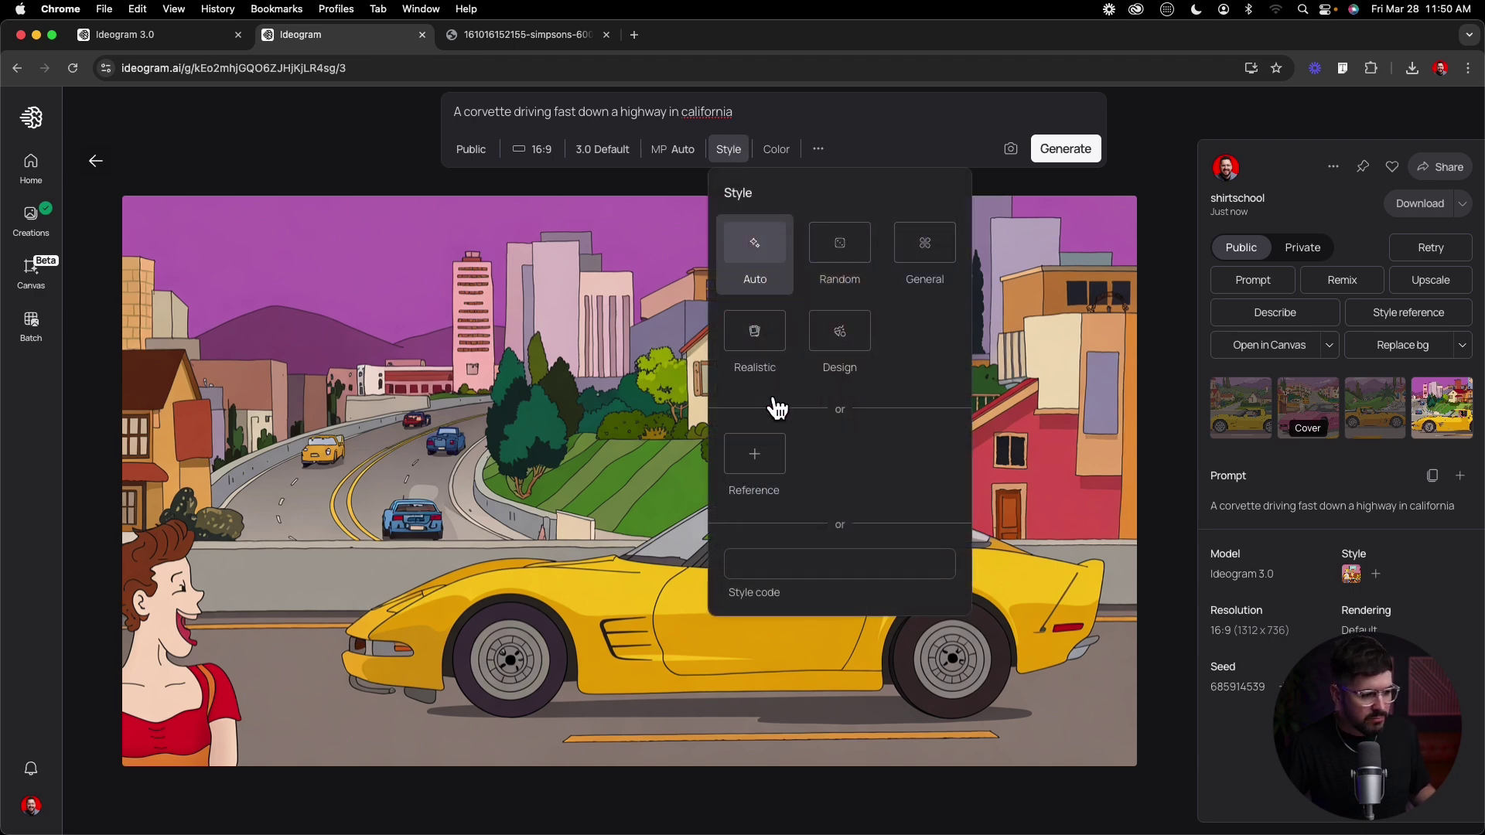
pyautogui.click(782, 451)
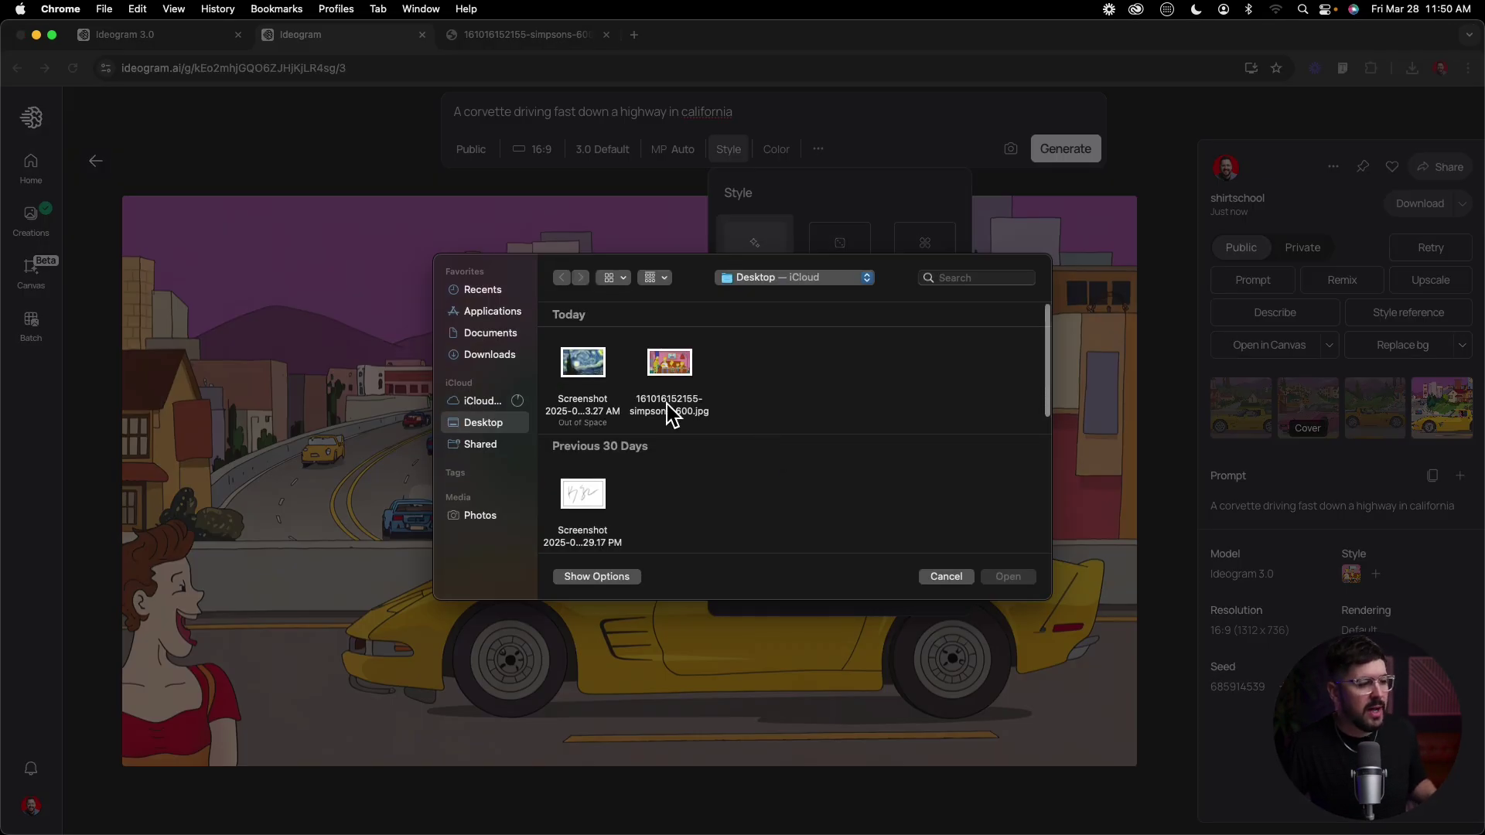
pyautogui.click(596, 360)
pyautogui.doubleClick(593, 353)
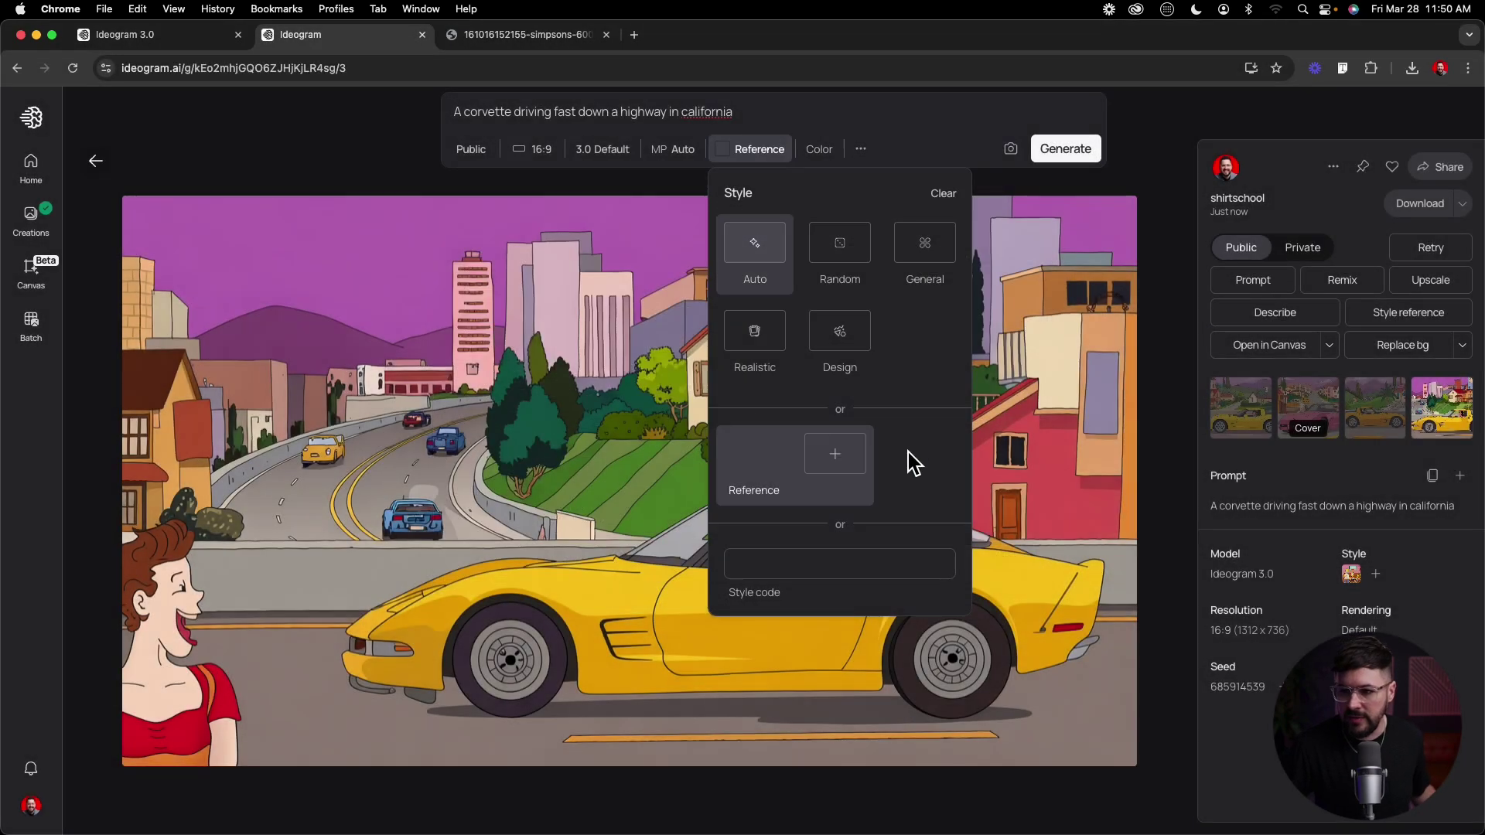
pyautogui.moveTo(772, 499)
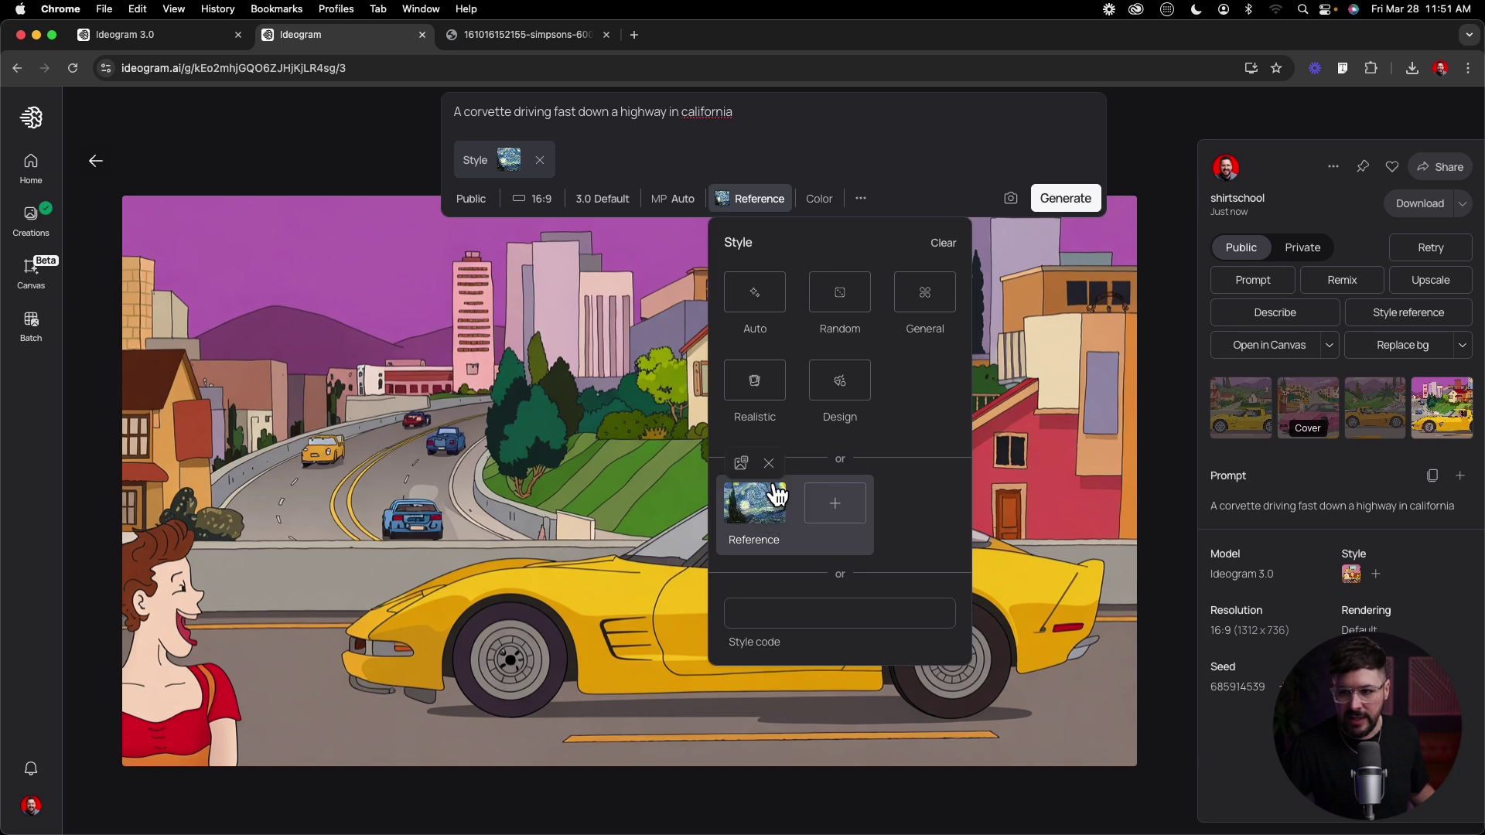
# Generate the Corvette highway images with the Starry Night style reference and return to the Explore gallery.
pyautogui.click(933, 127)
pyautogui.click(1066, 197)
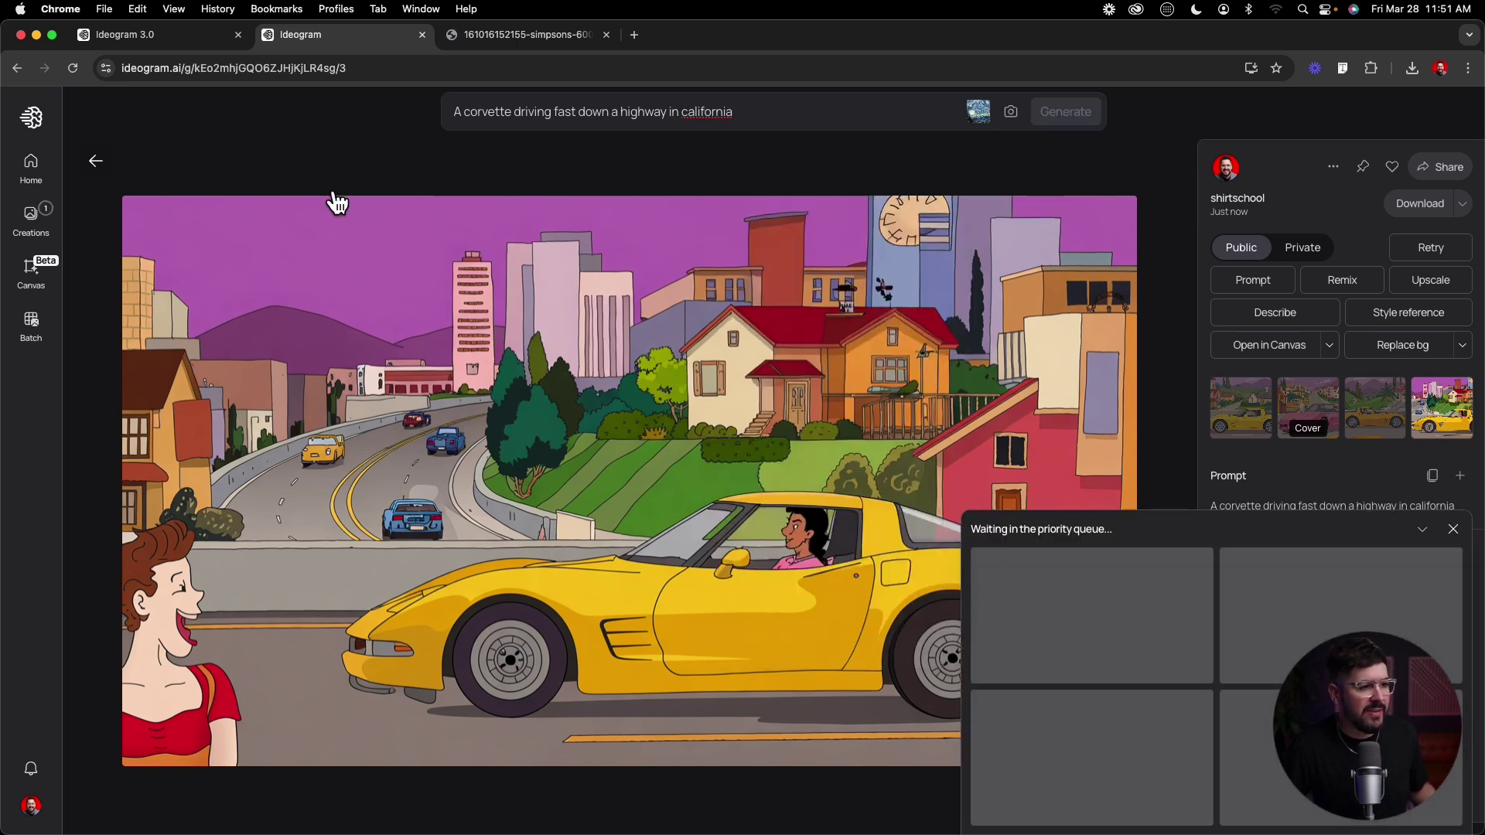
pyautogui.click(108, 159)
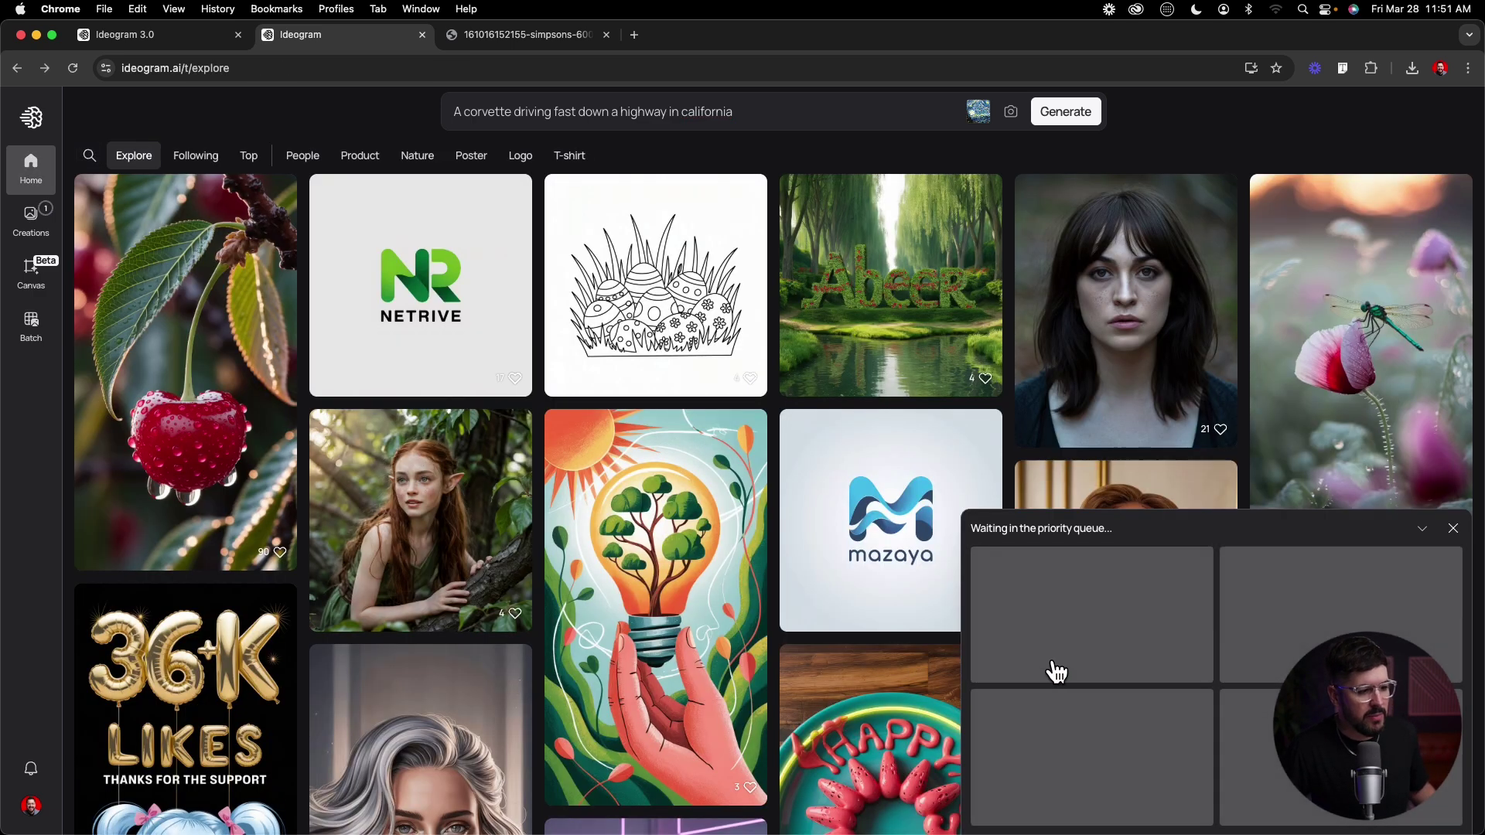
# Examine the style reference demonstration in the Ideogram 3.0 announcement video, replaying the "a man holding a flower" example.
pyautogui.click(145, 34)
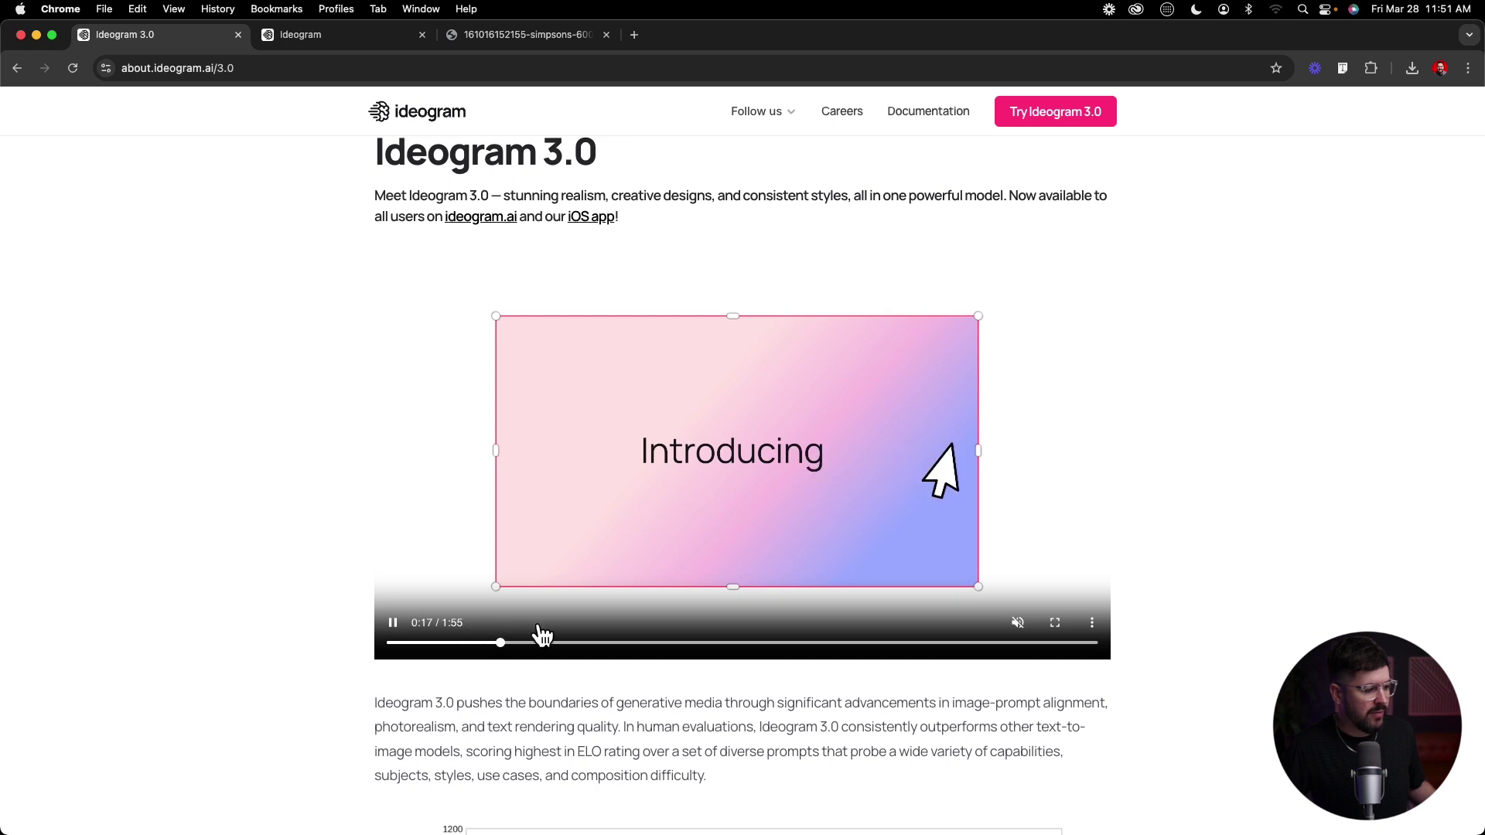
pyautogui.moveTo(541, 636); pyautogui.dragTo(598, 636)
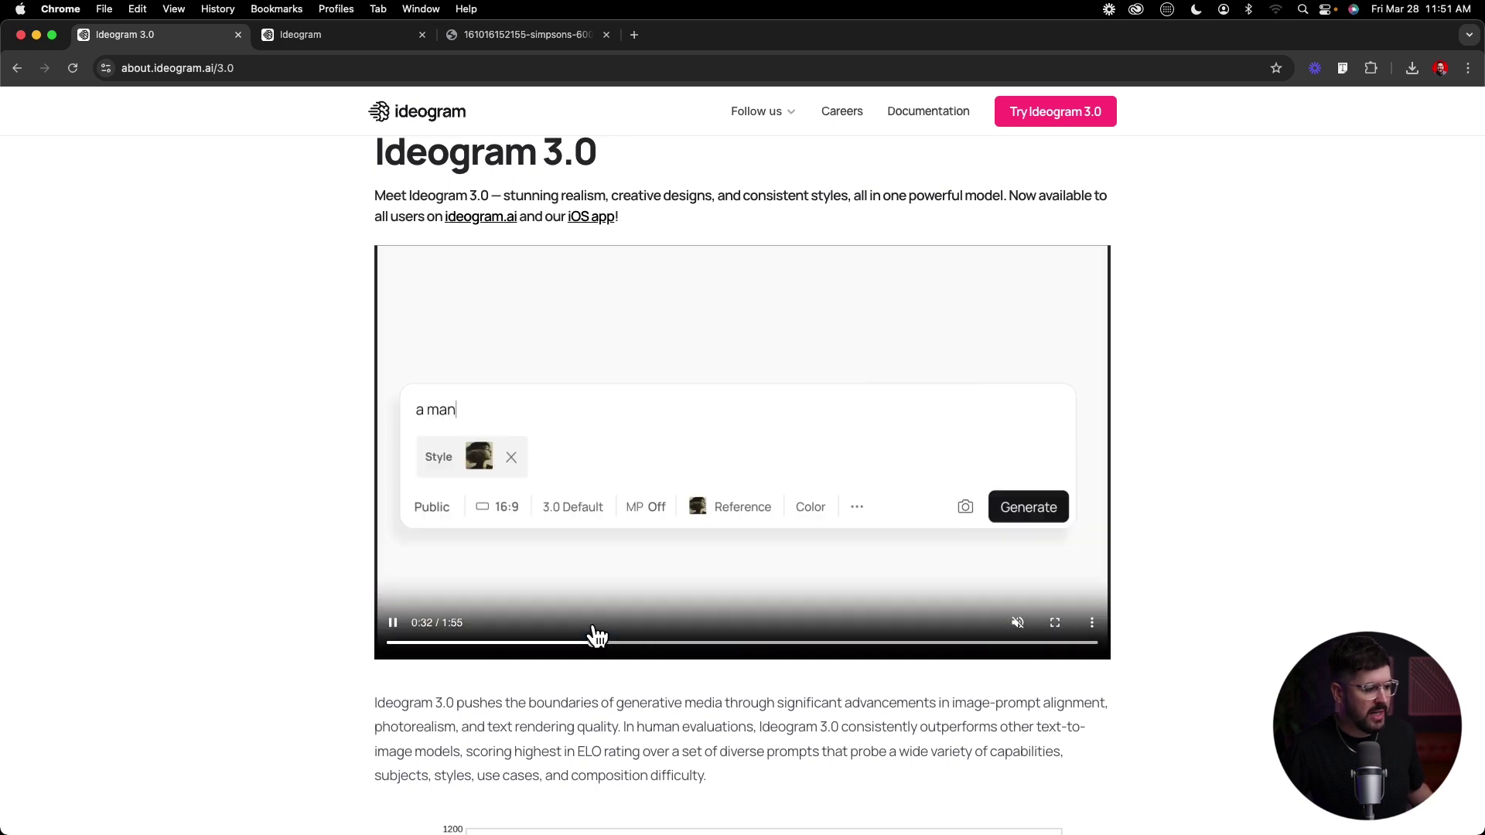
pyautogui.click(396, 622)
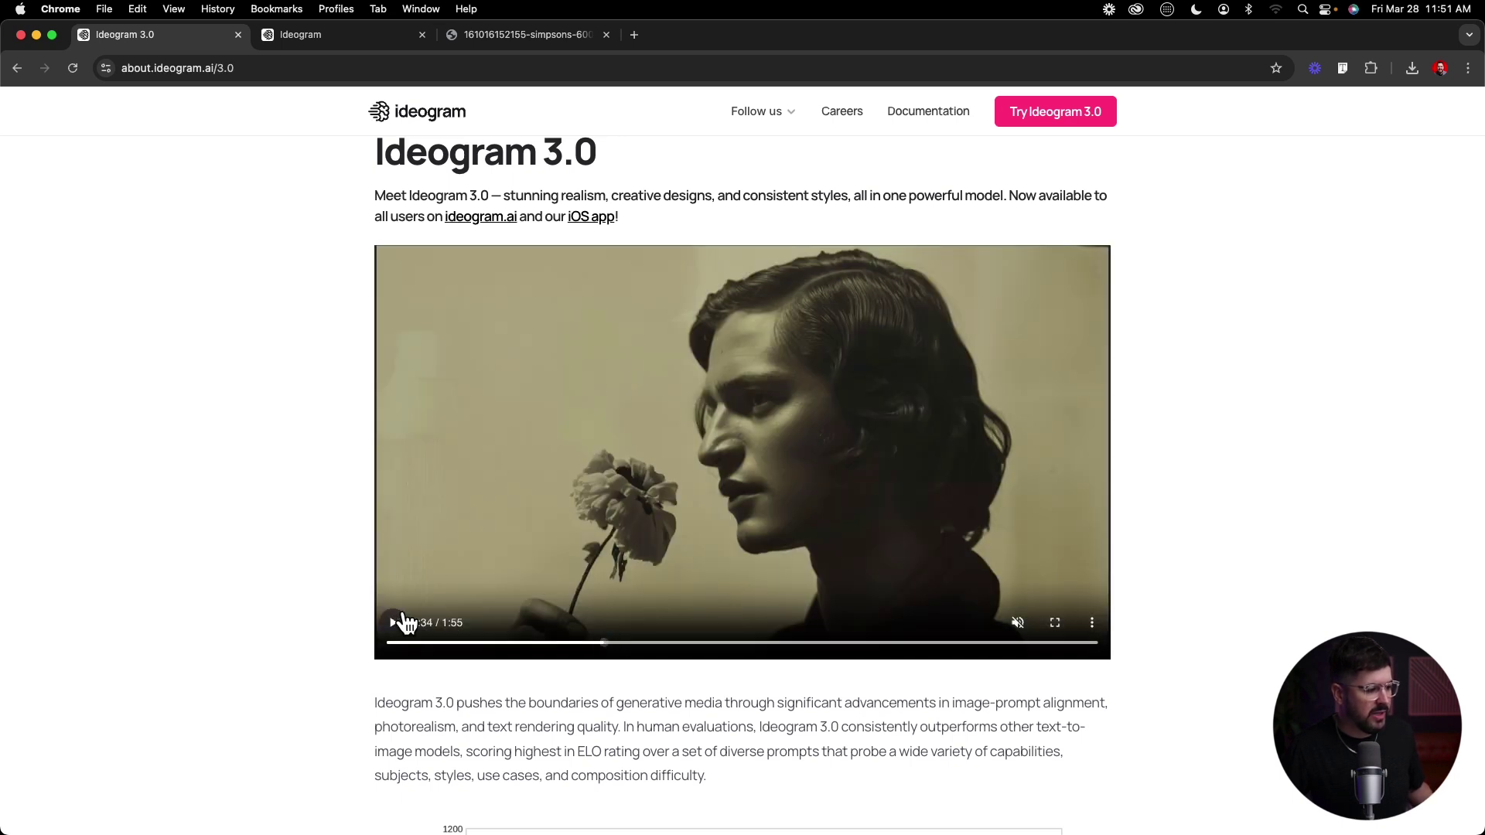
pyautogui.click(594, 641)
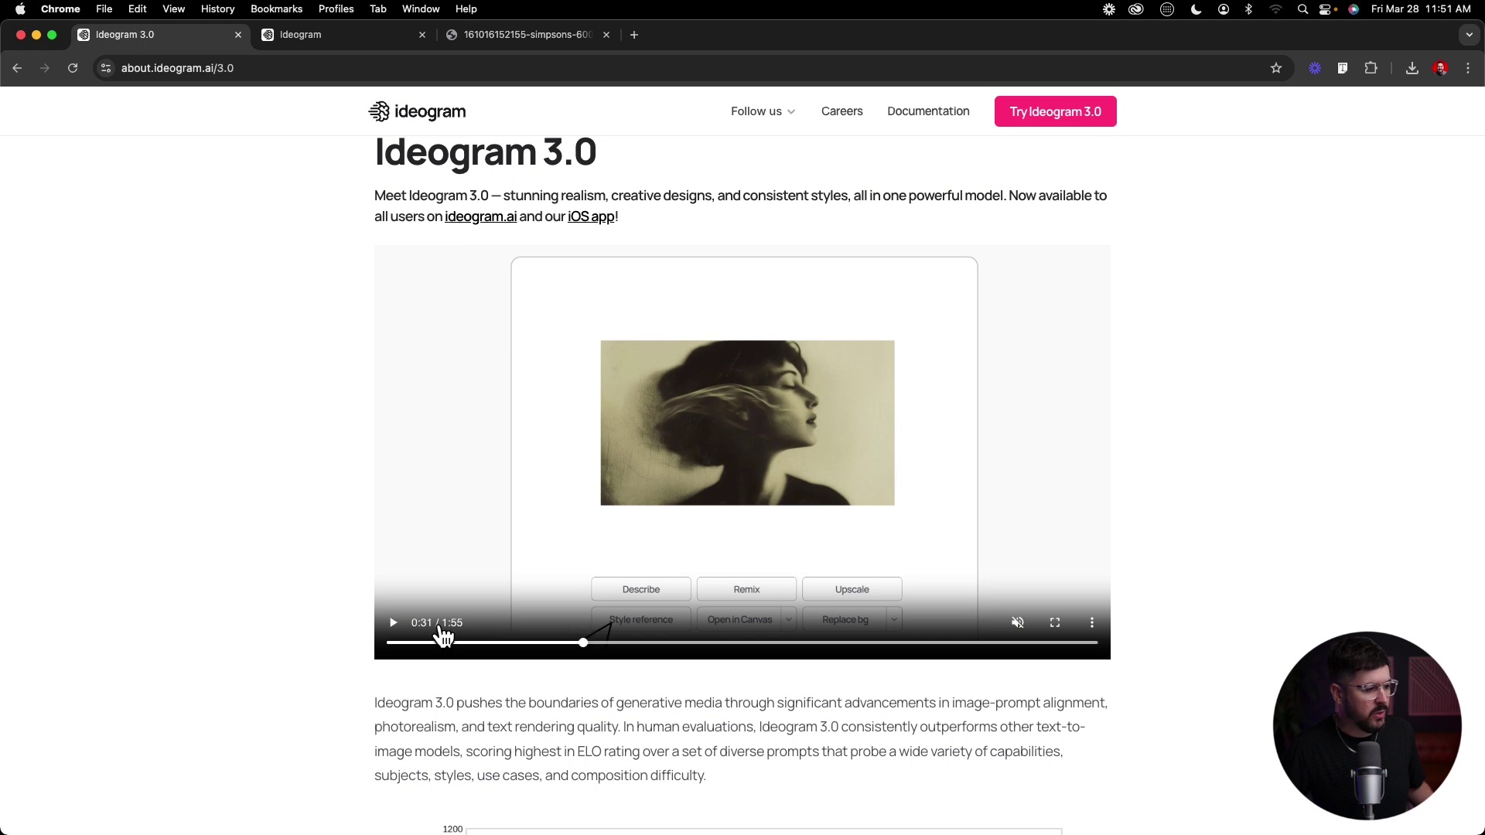
pyautogui.click(394, 621)
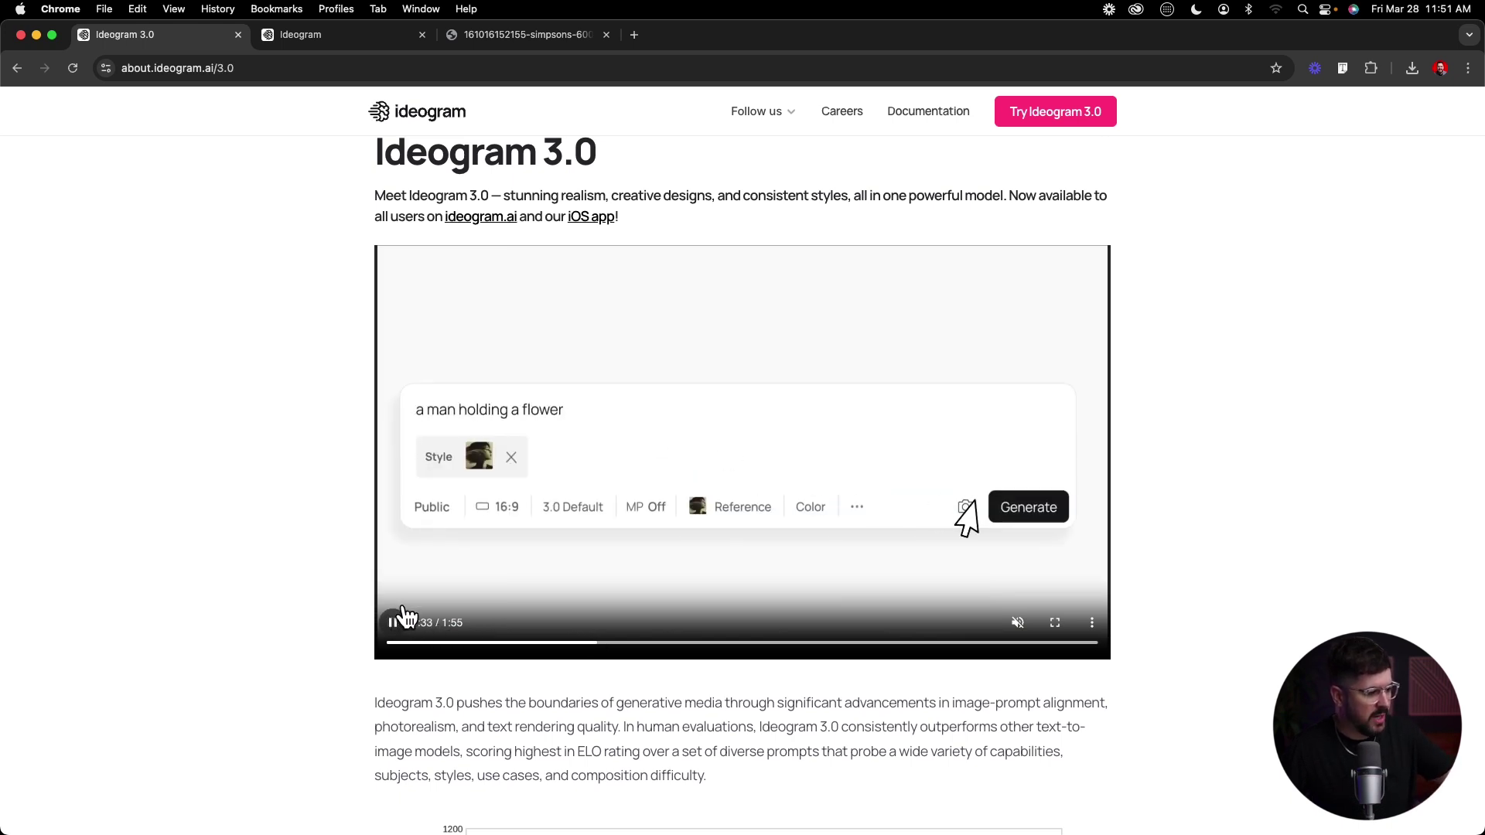
pyautogui.click(403, 615)
pyautogui.click(403, 615)
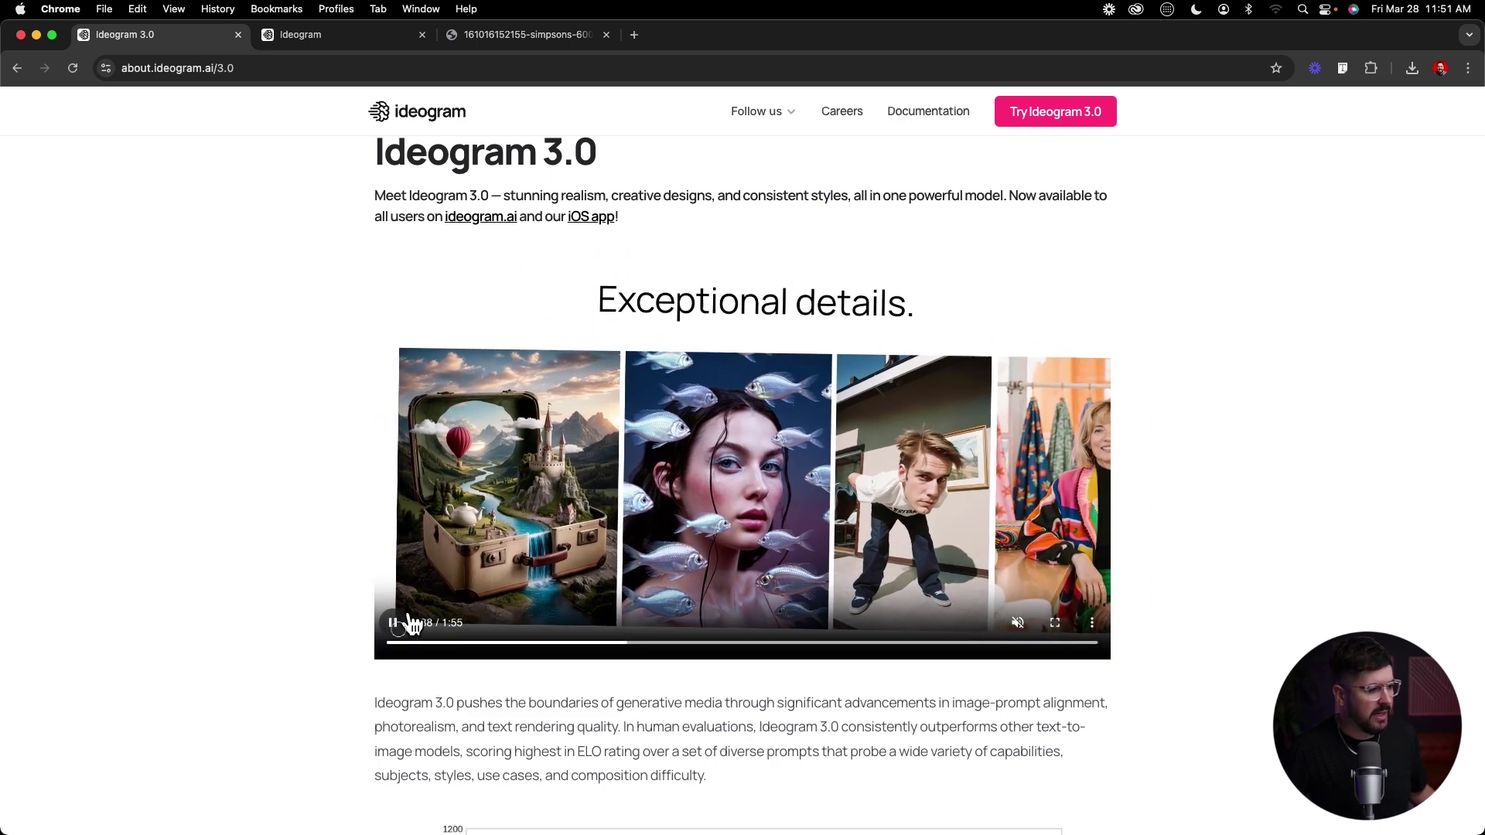
pyautogui.click(408, 619)
# Return to the generator and view each of the four Corvette images made with the Starry Night reference.
pyautogui.click(375, 34)
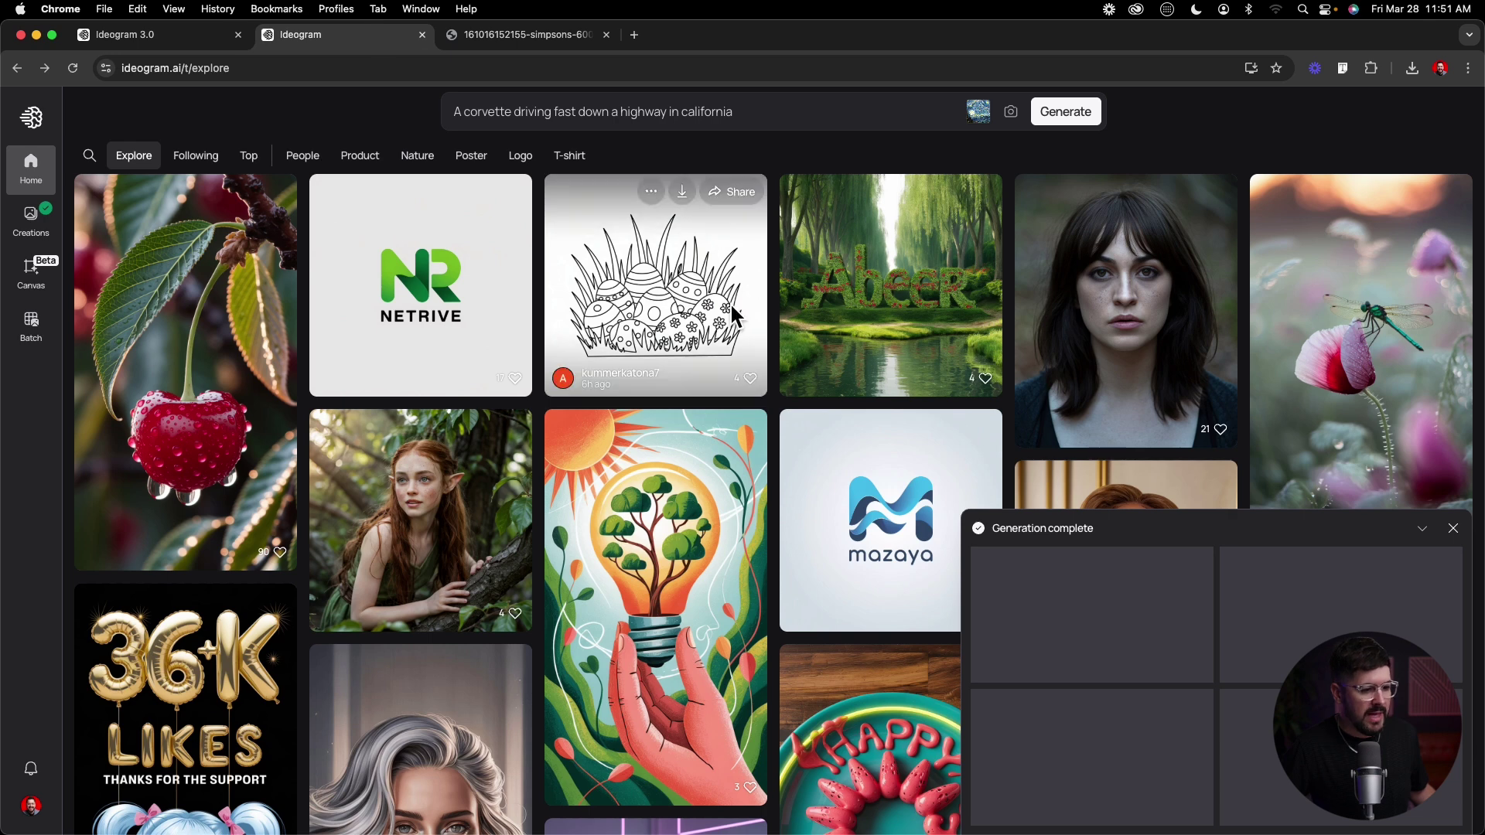
pyautogui.click(1135, 604)
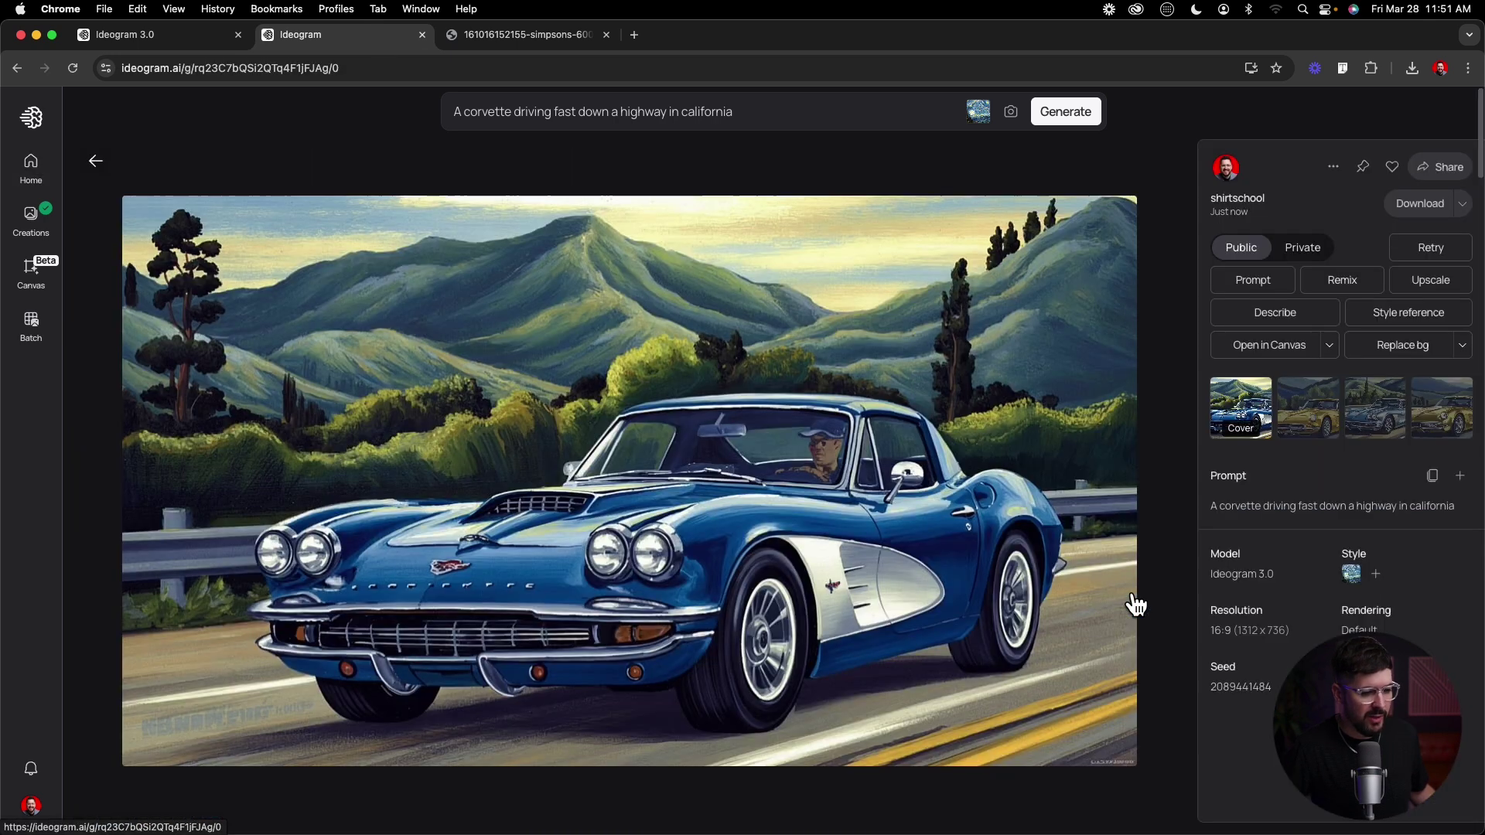
pyautogui.click(1313, 399)
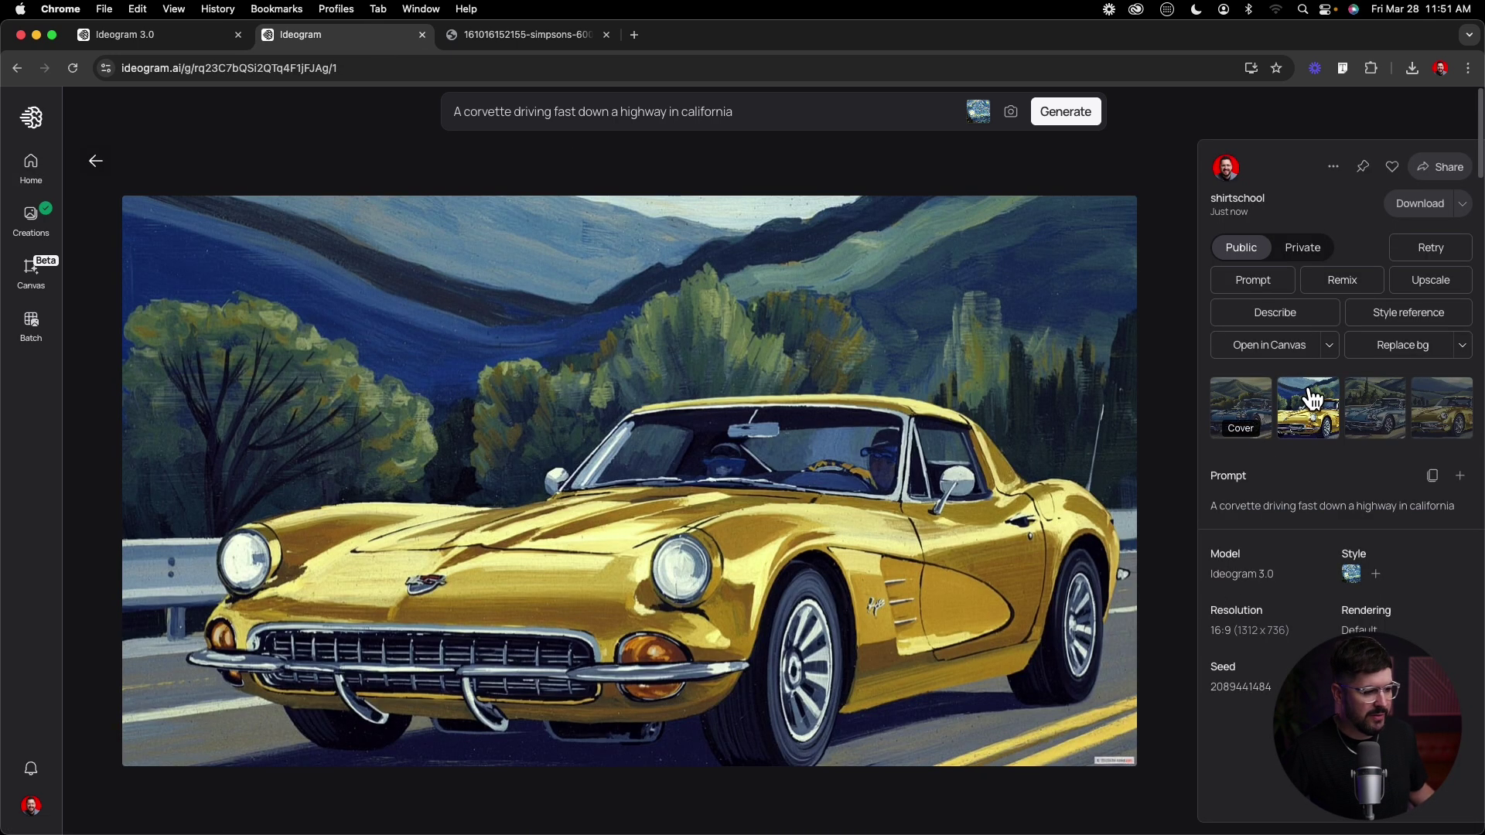
pyautogui.click(1384, 400)
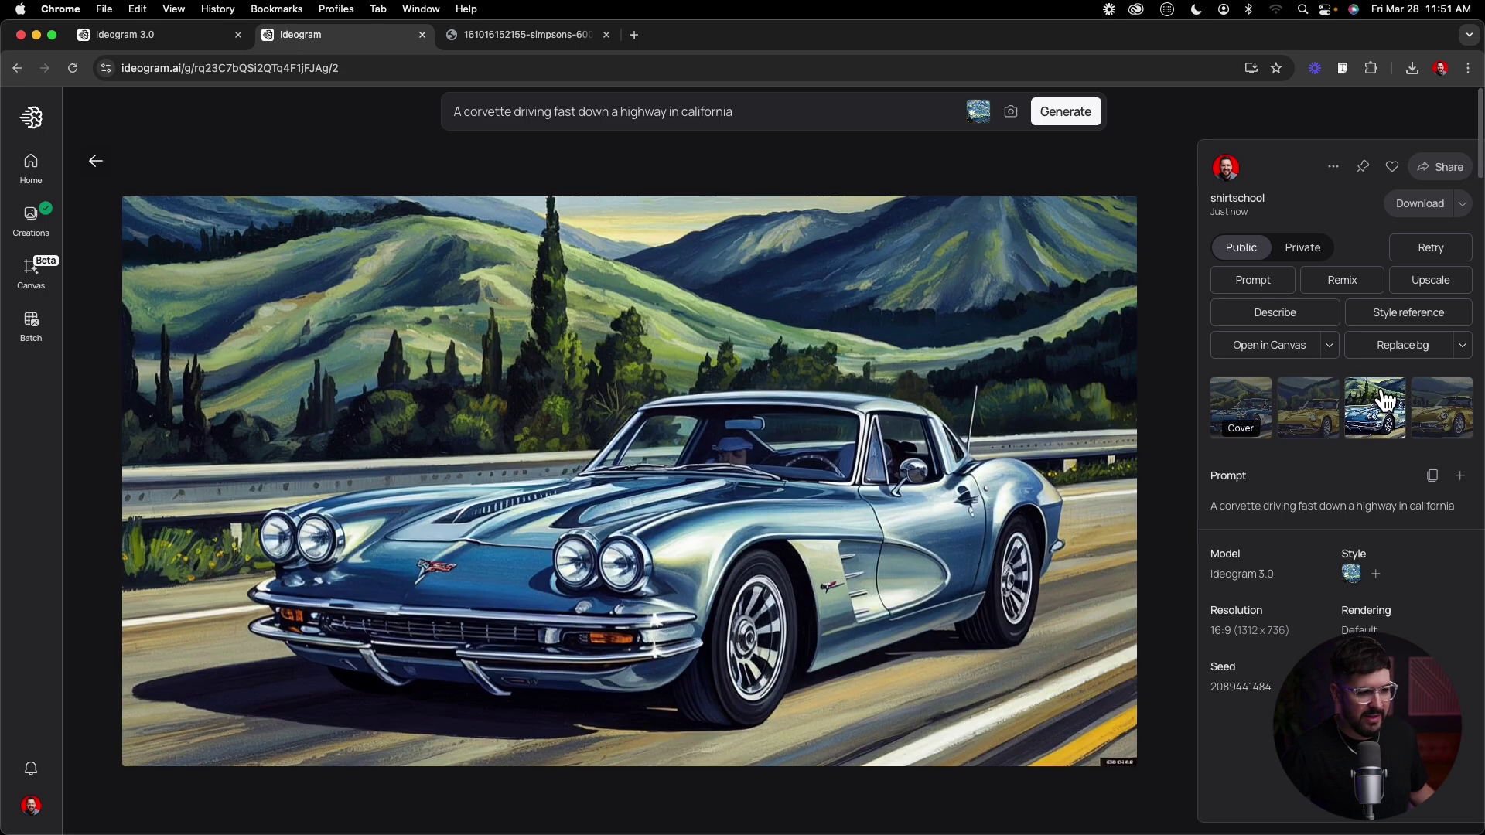
pyautogui.click(1451, 400)
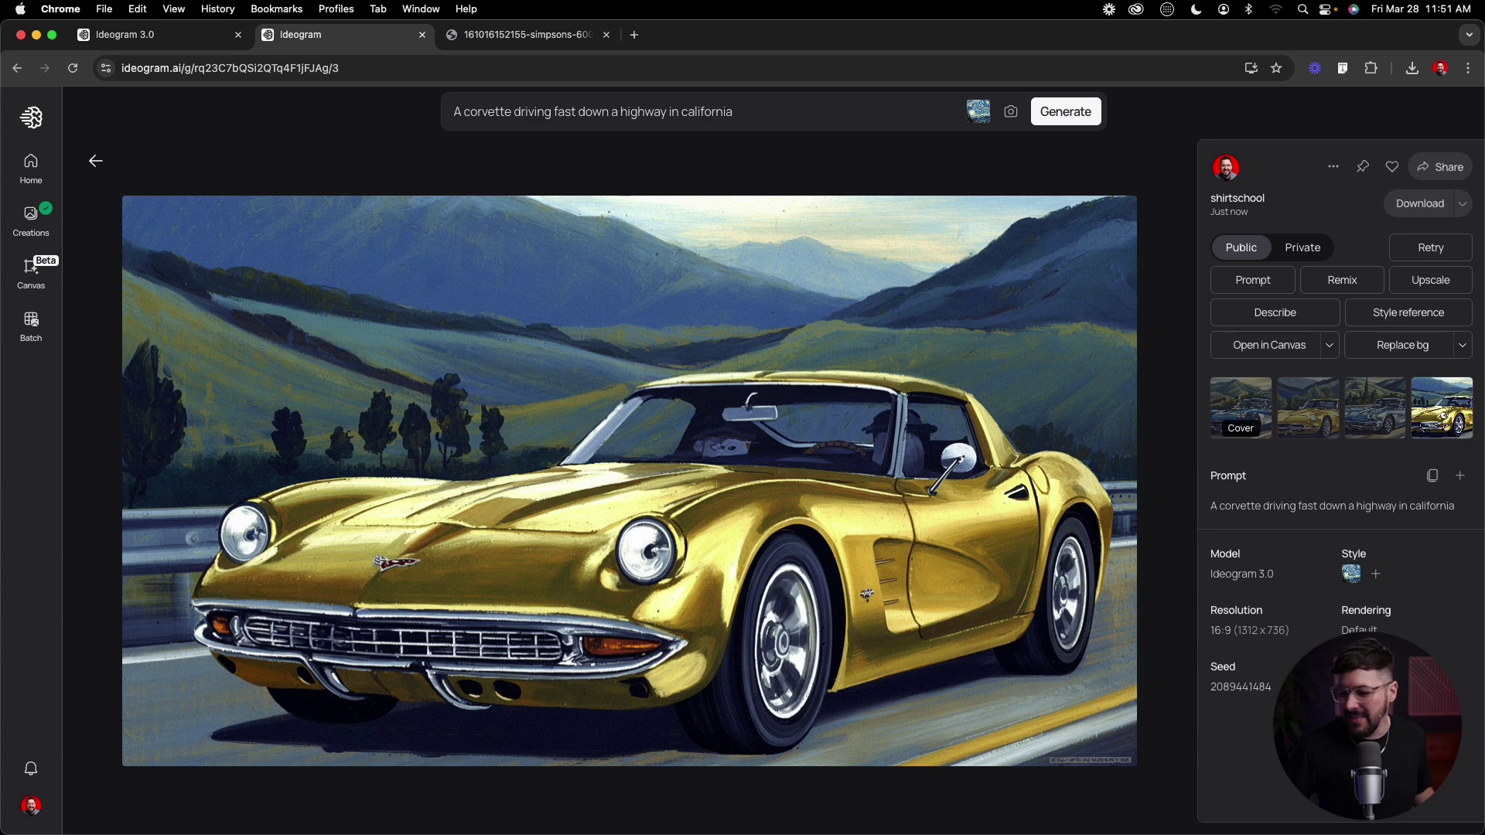
# Clear the Corvette prompt and remove the Starry Night style reference from the generator.
pyautogui.press('super+Tab')
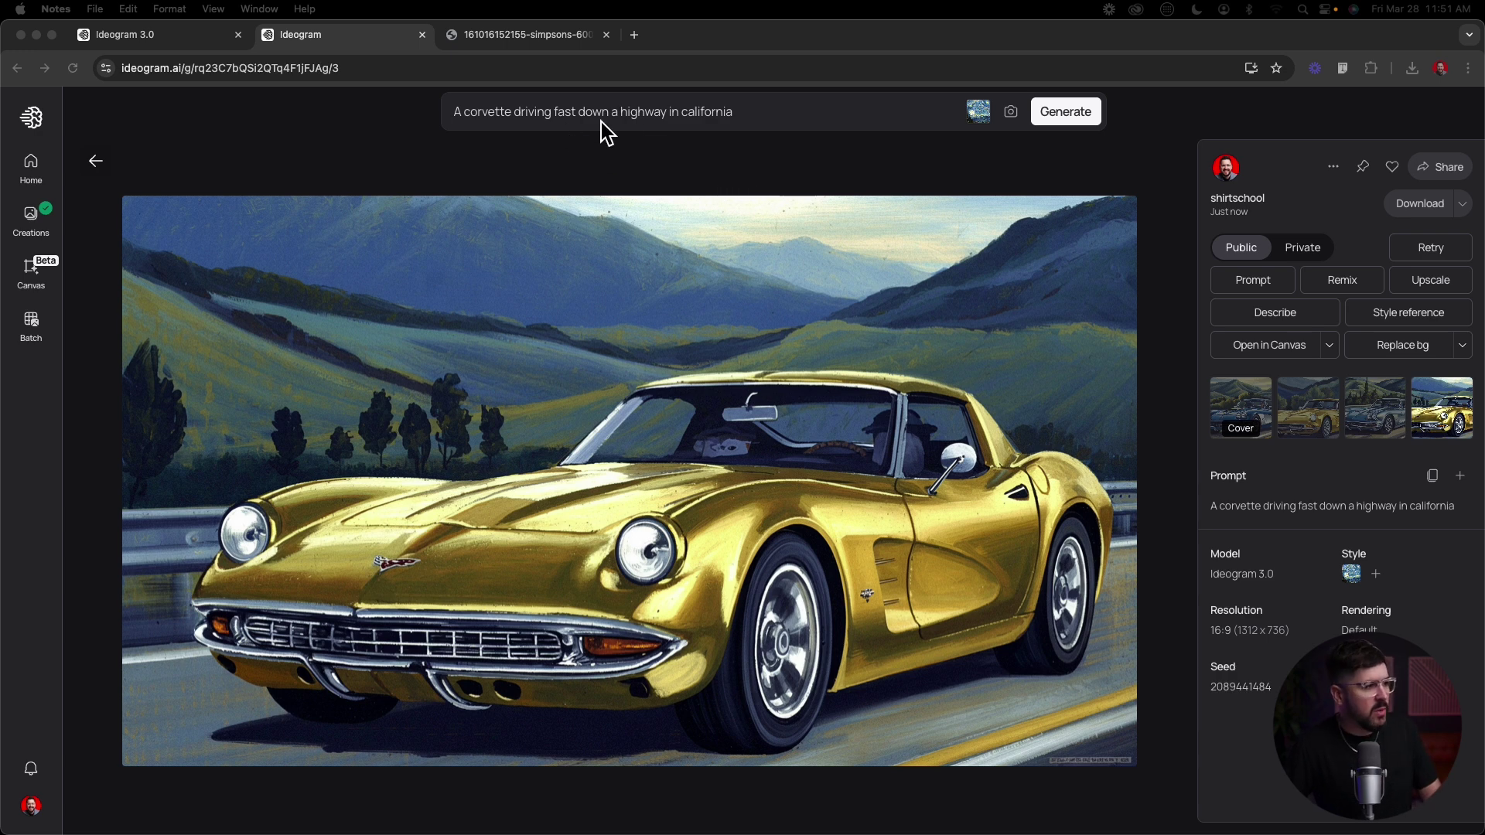
pyautogui.click(657, 110)
pyautogui.tripleClick(718, 112)
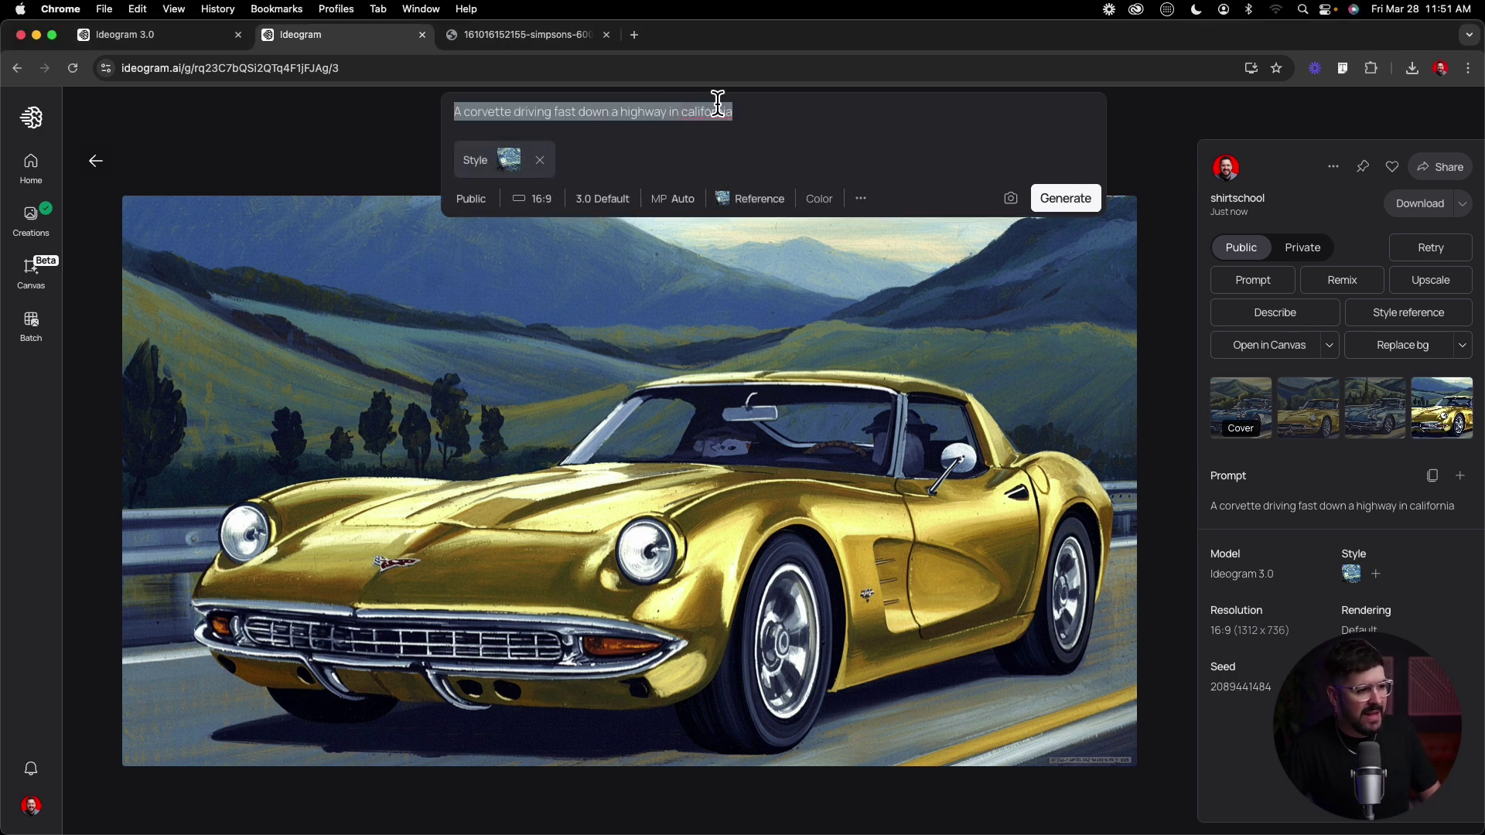
pyautogui.press('BackSpace')
pyautogui.click(728, 193)
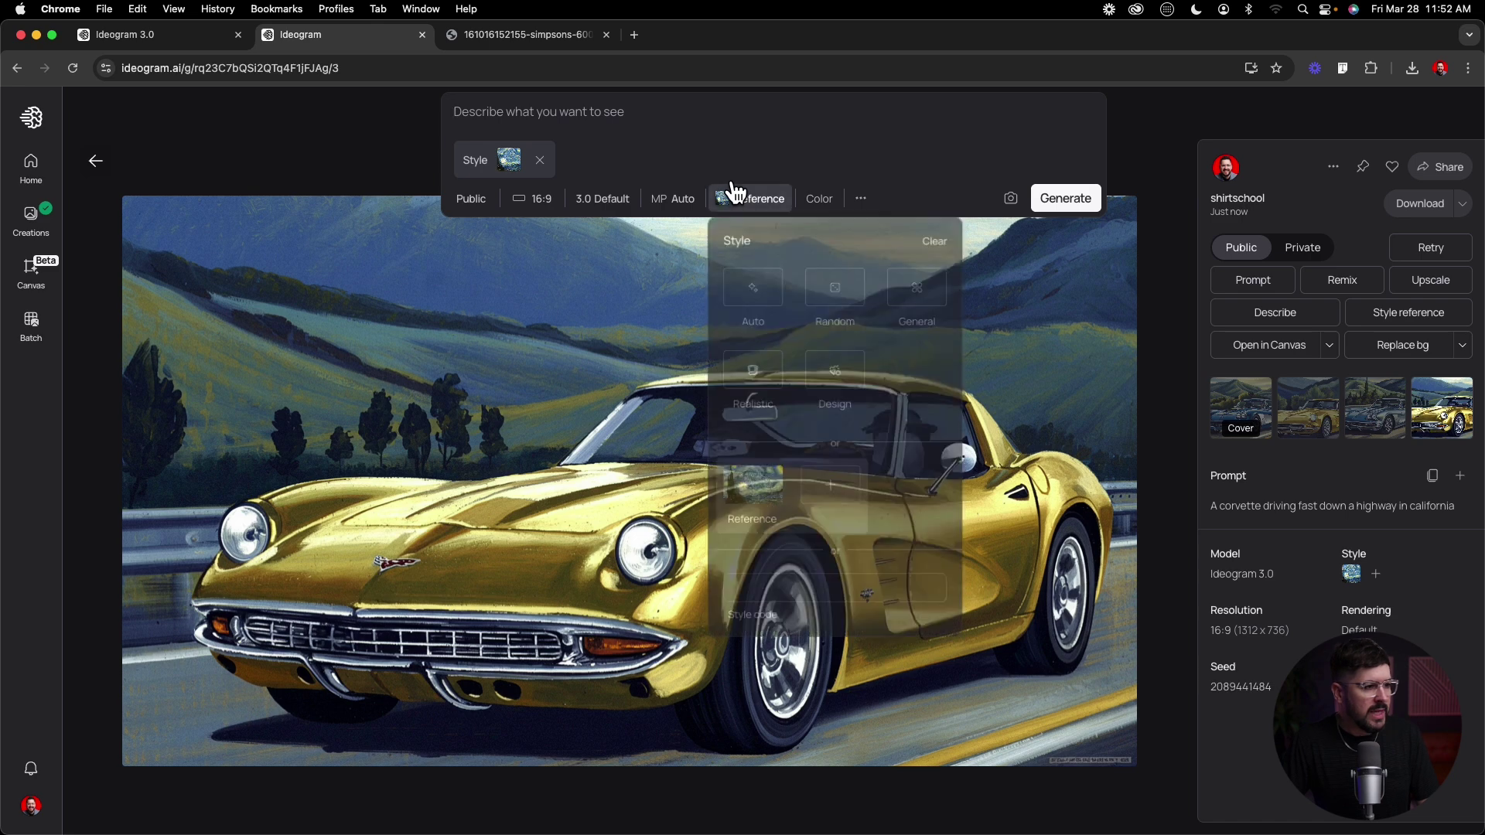
pyautogui.click(782, 455)
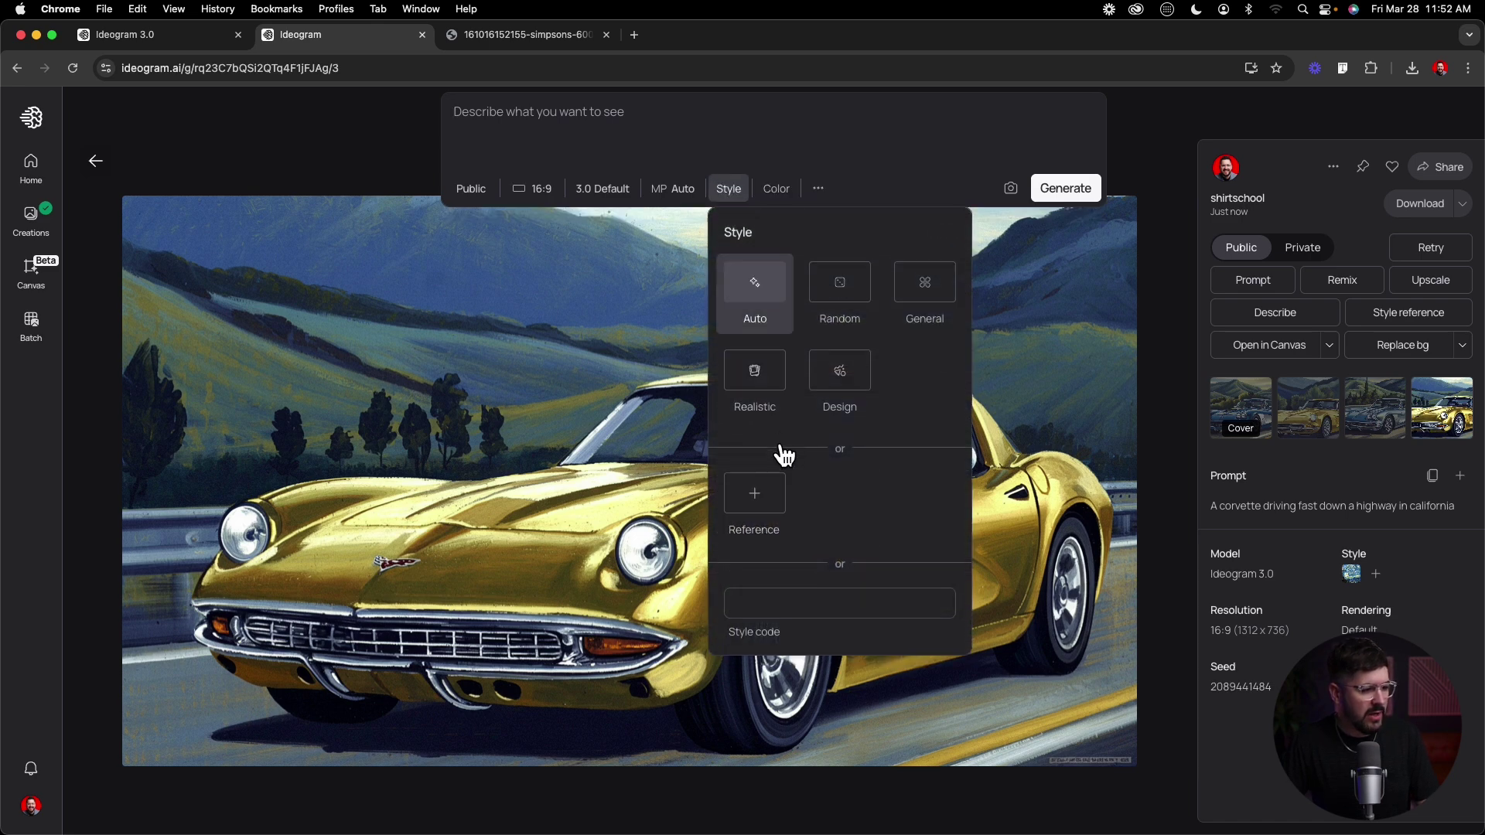
# Enter the apparel mockup prompt for a person wearing a blank black Bella+Canvas 3001 unisex t-shirt and generate it in Realistic style.
pyautogui.click(946, 108)
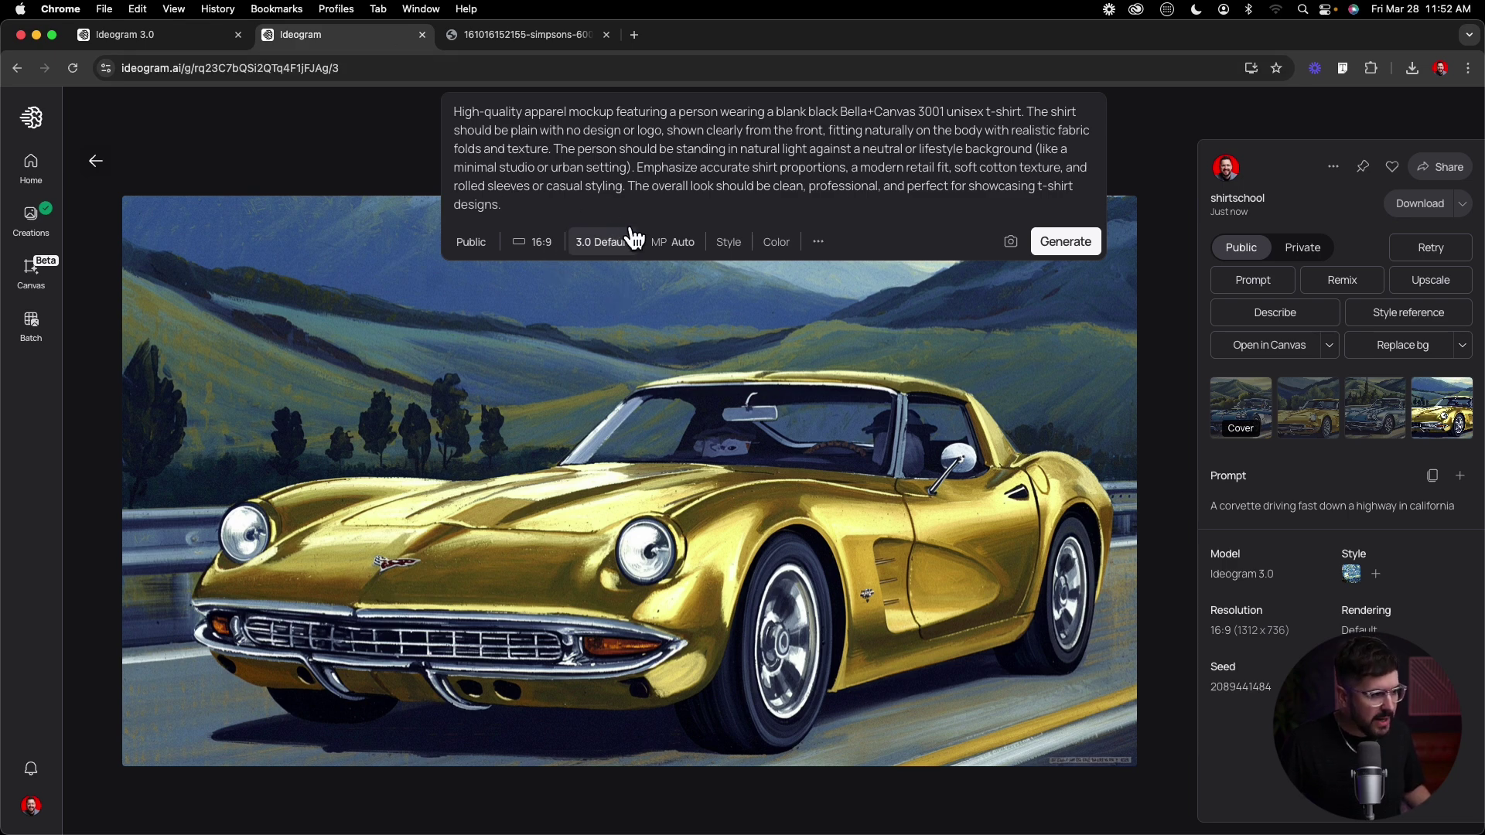
pyautogui.click(740, 240)
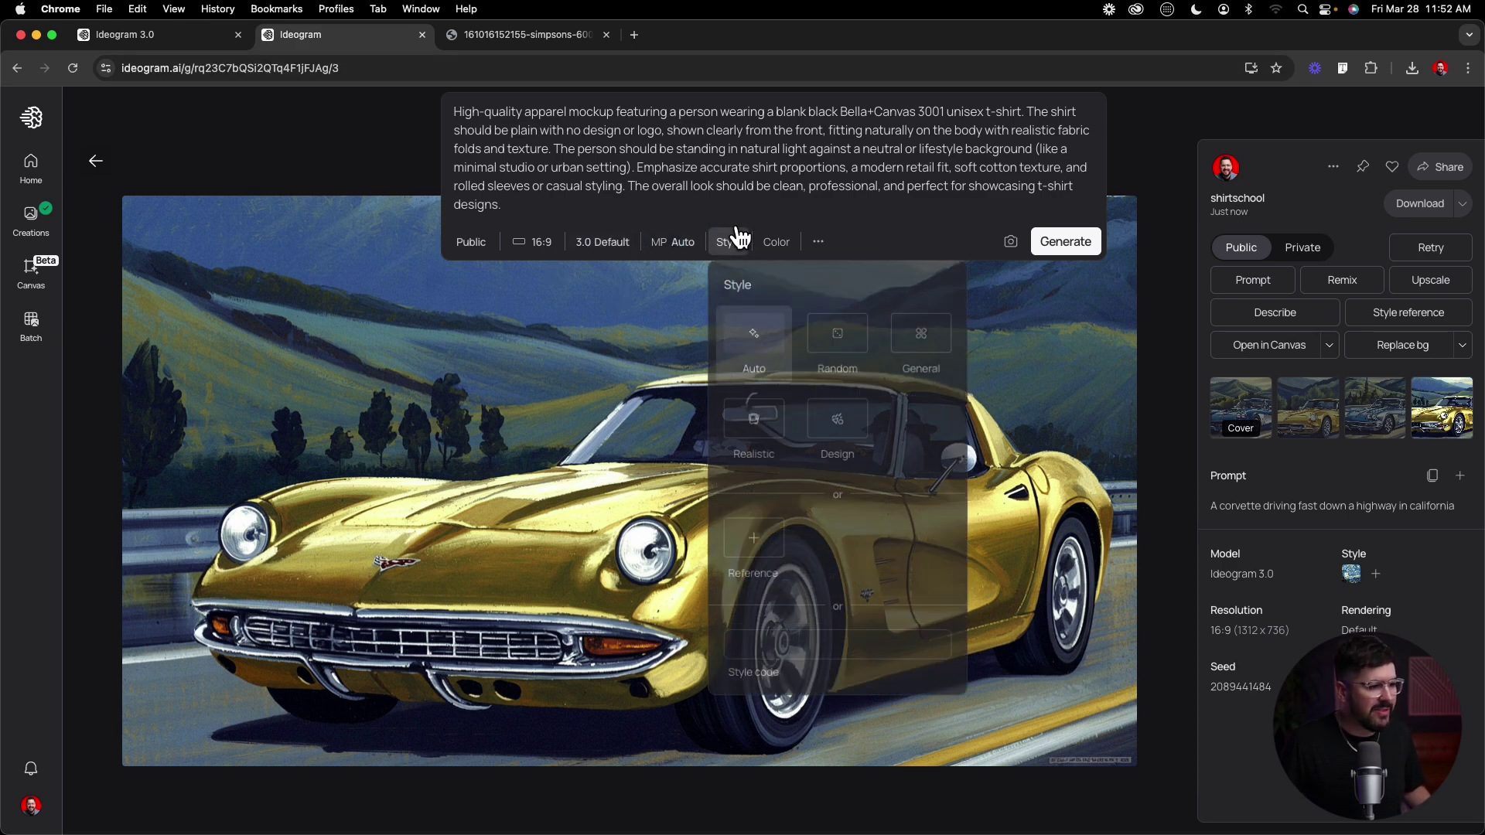
pyautogui.click(761, 427)
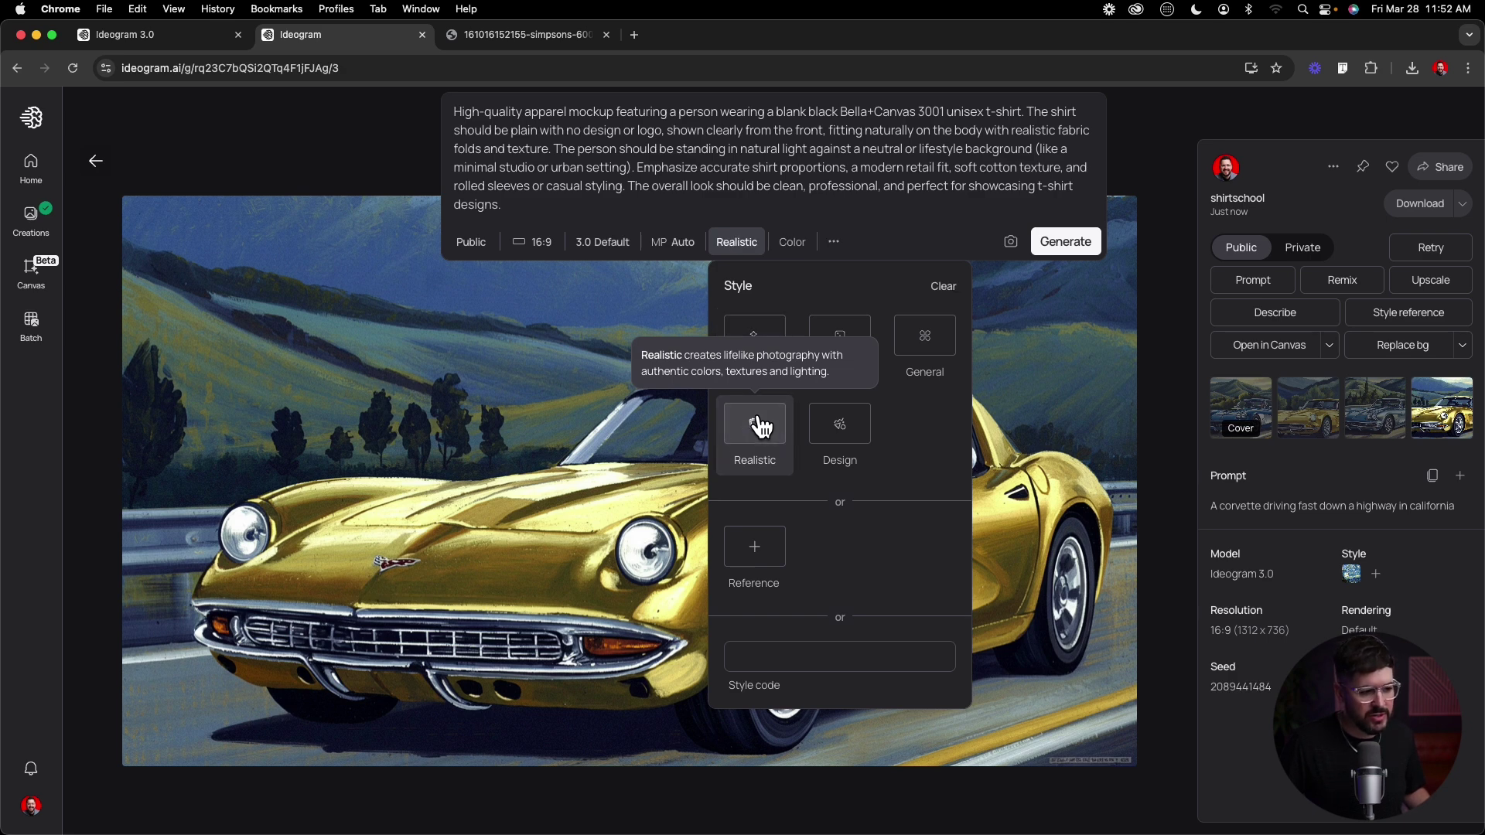
pyautogui.click(899, 181)
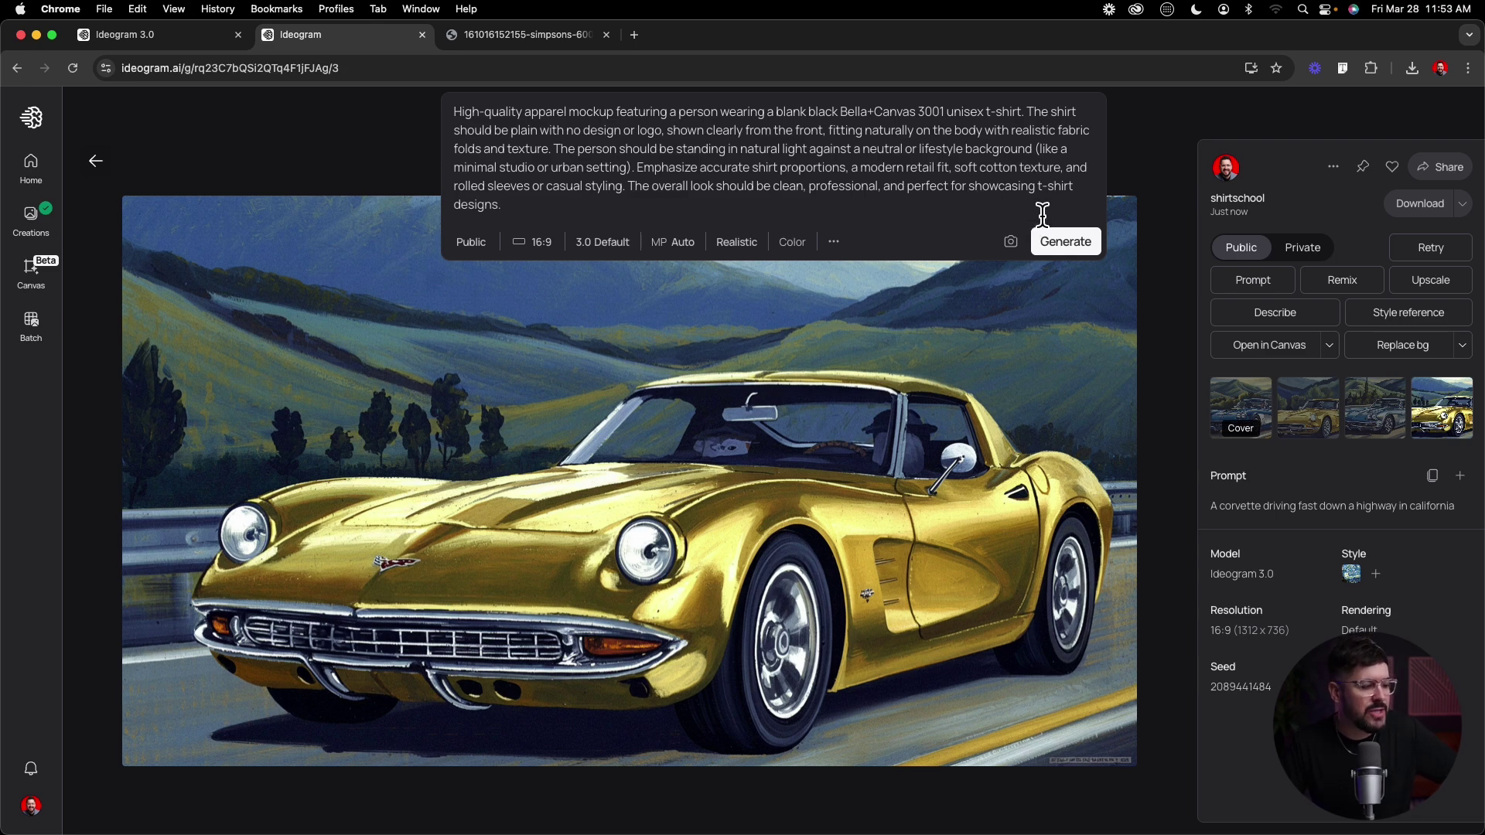
pyautogui.click(1068, 240)
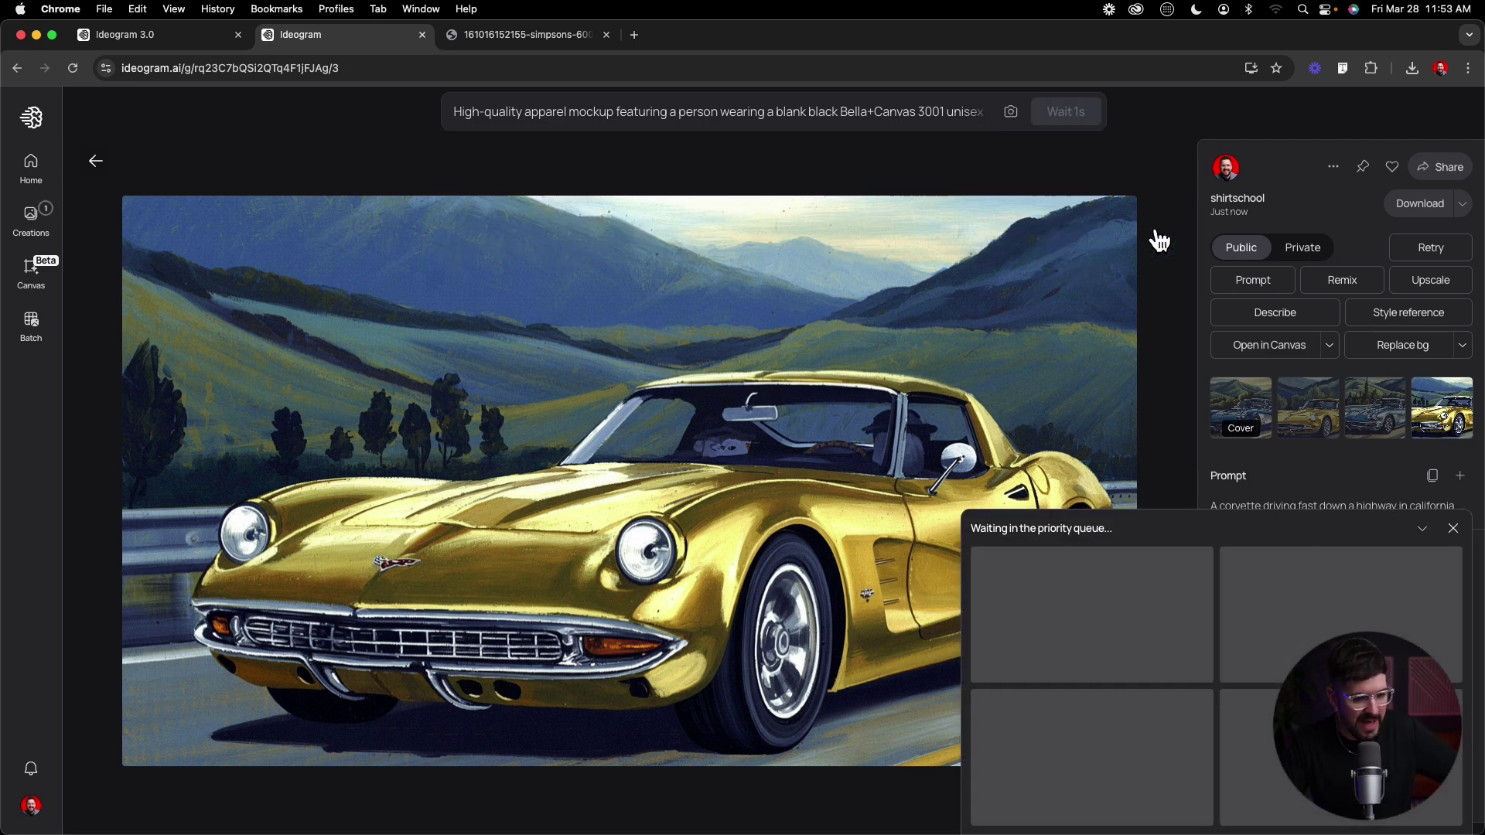
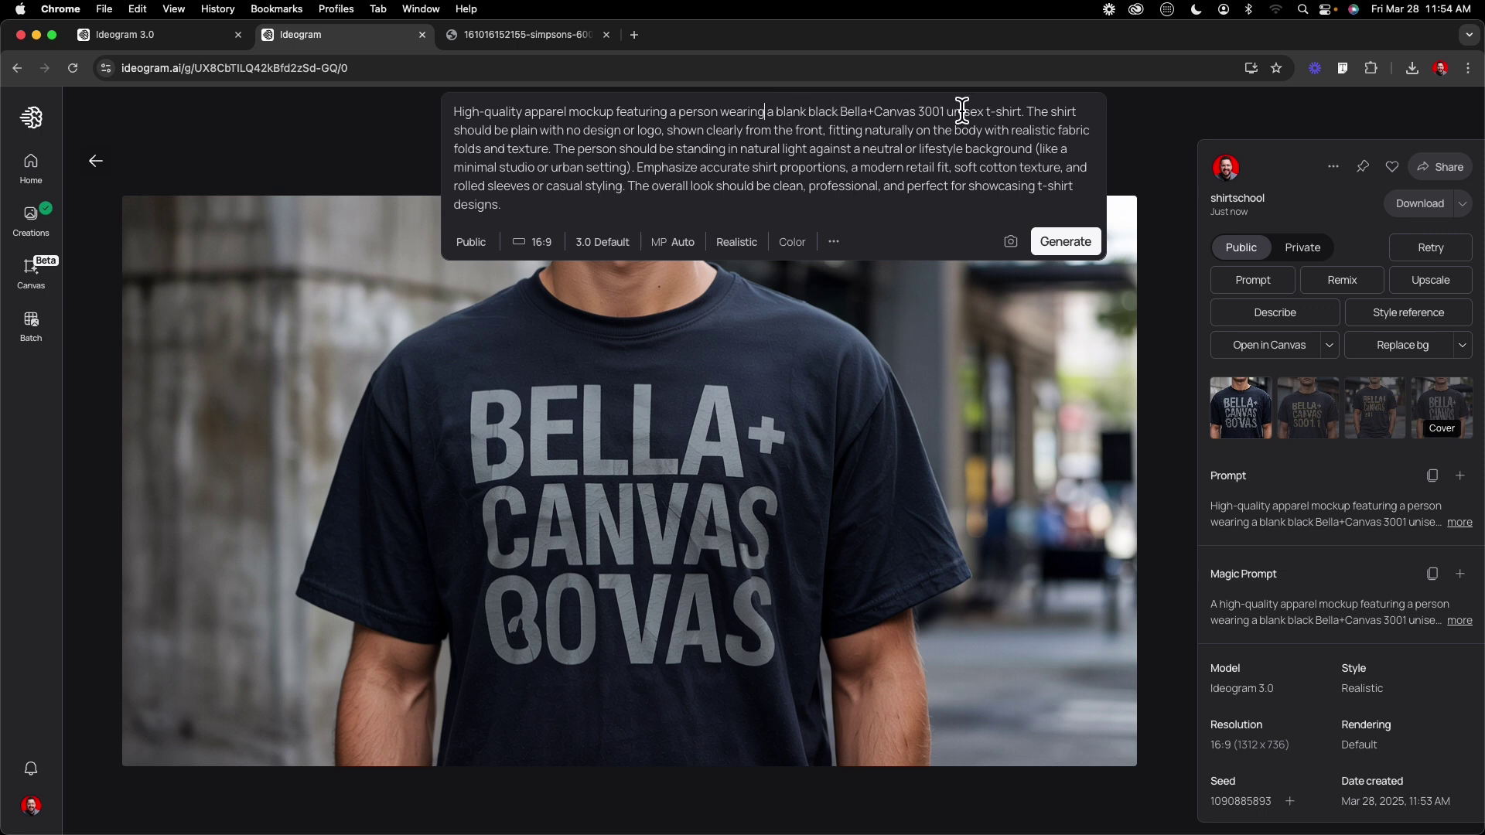
# Remove "Bella+Canvas 3001" from the prompt, append "Make sure the entire person is included in the image", and regenerate the mockup.
pyautogui.moveTo(945, 107); pyautogui.dragTo(841, 106)
pyautogui.press('BackSpace')
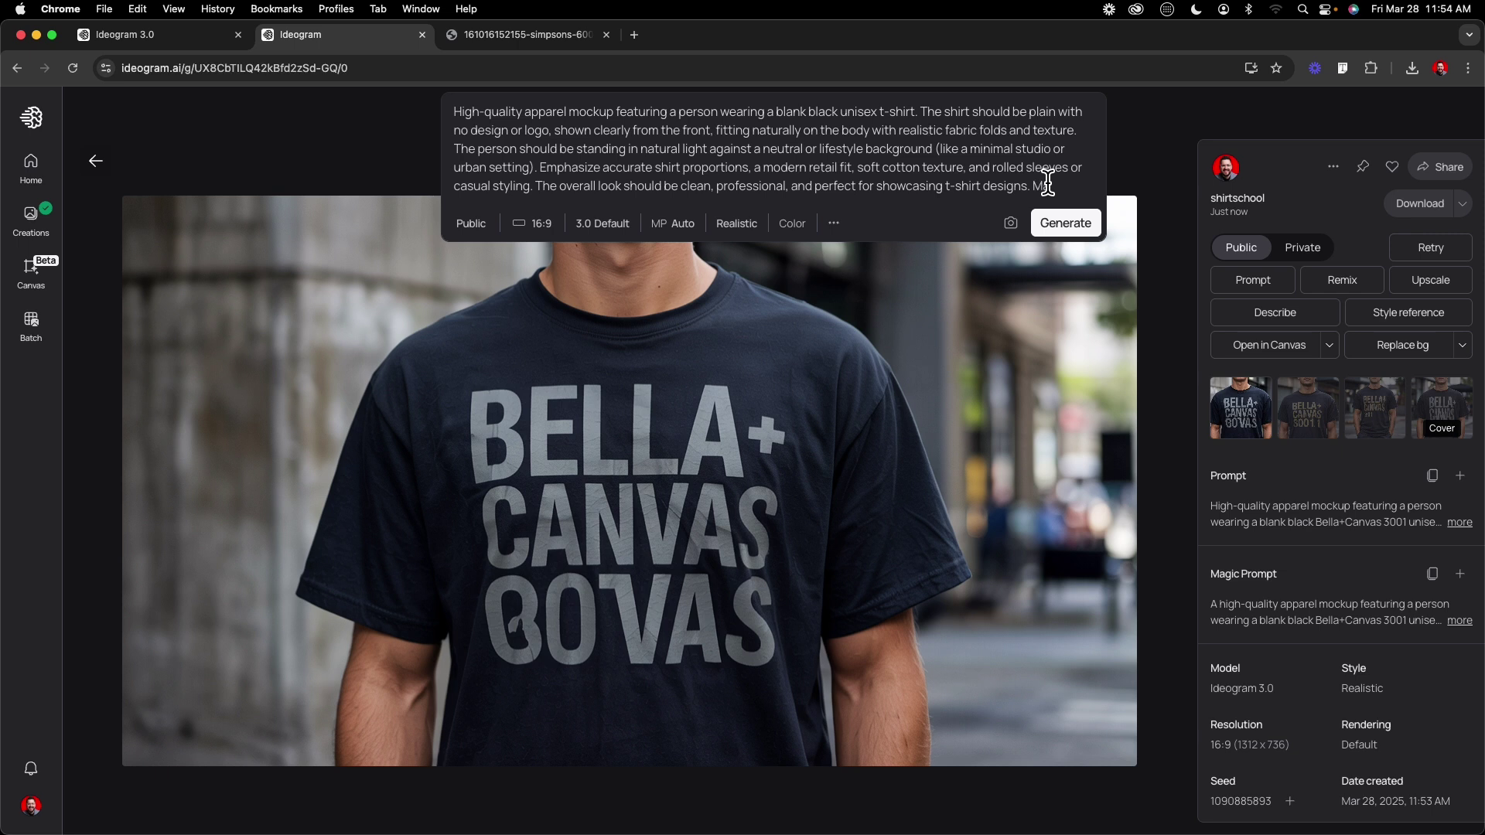
pyautogui.write('the e')
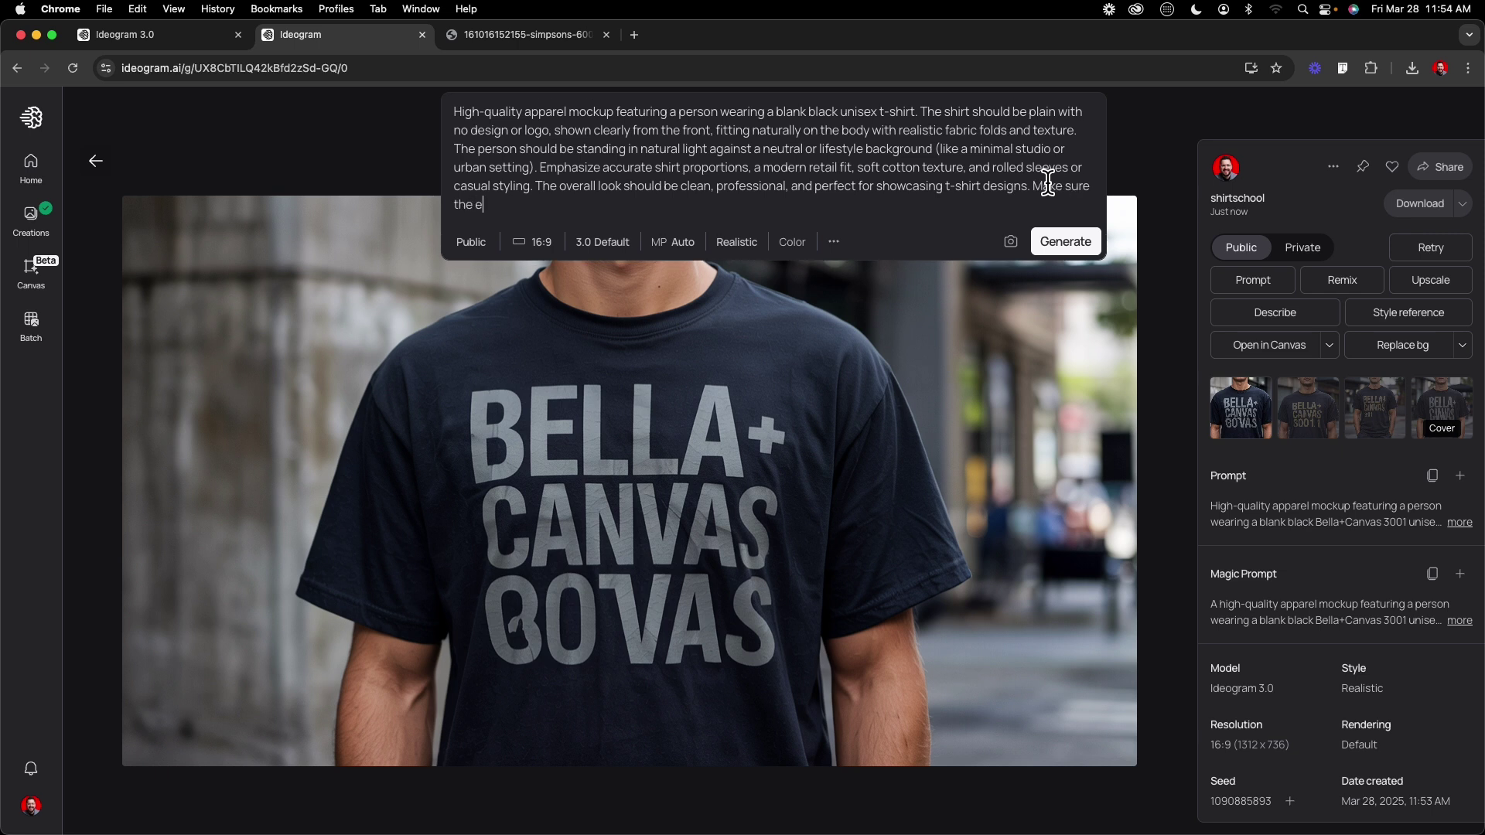
pyautogui.write('ntire person is included in the image')
pyautogui.click(1090, 241)
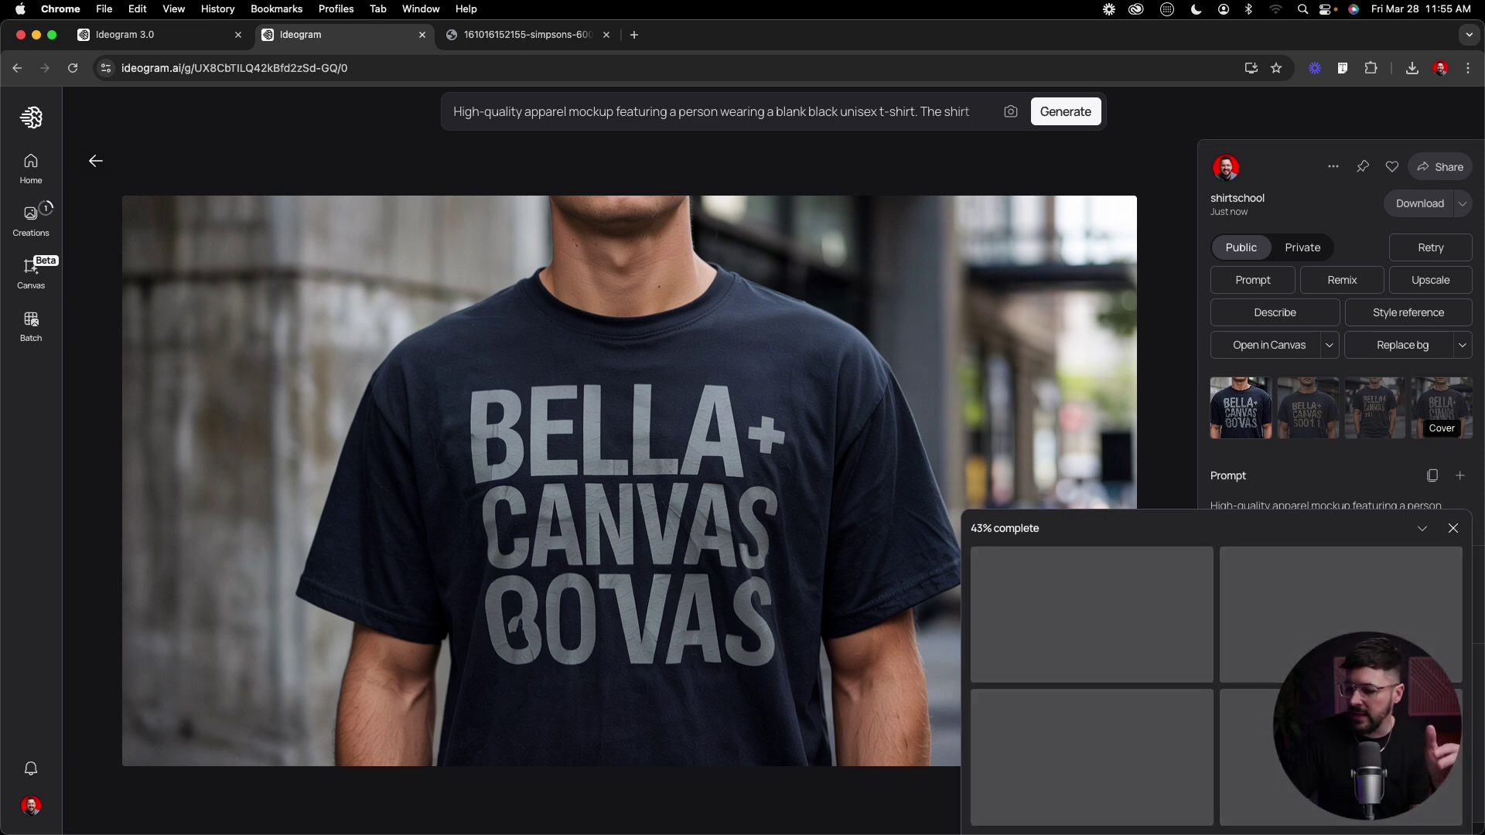
# View each of the four newly generated black t-shirt mockups, then return to the second one.
pyautogui.press('super+Tab')
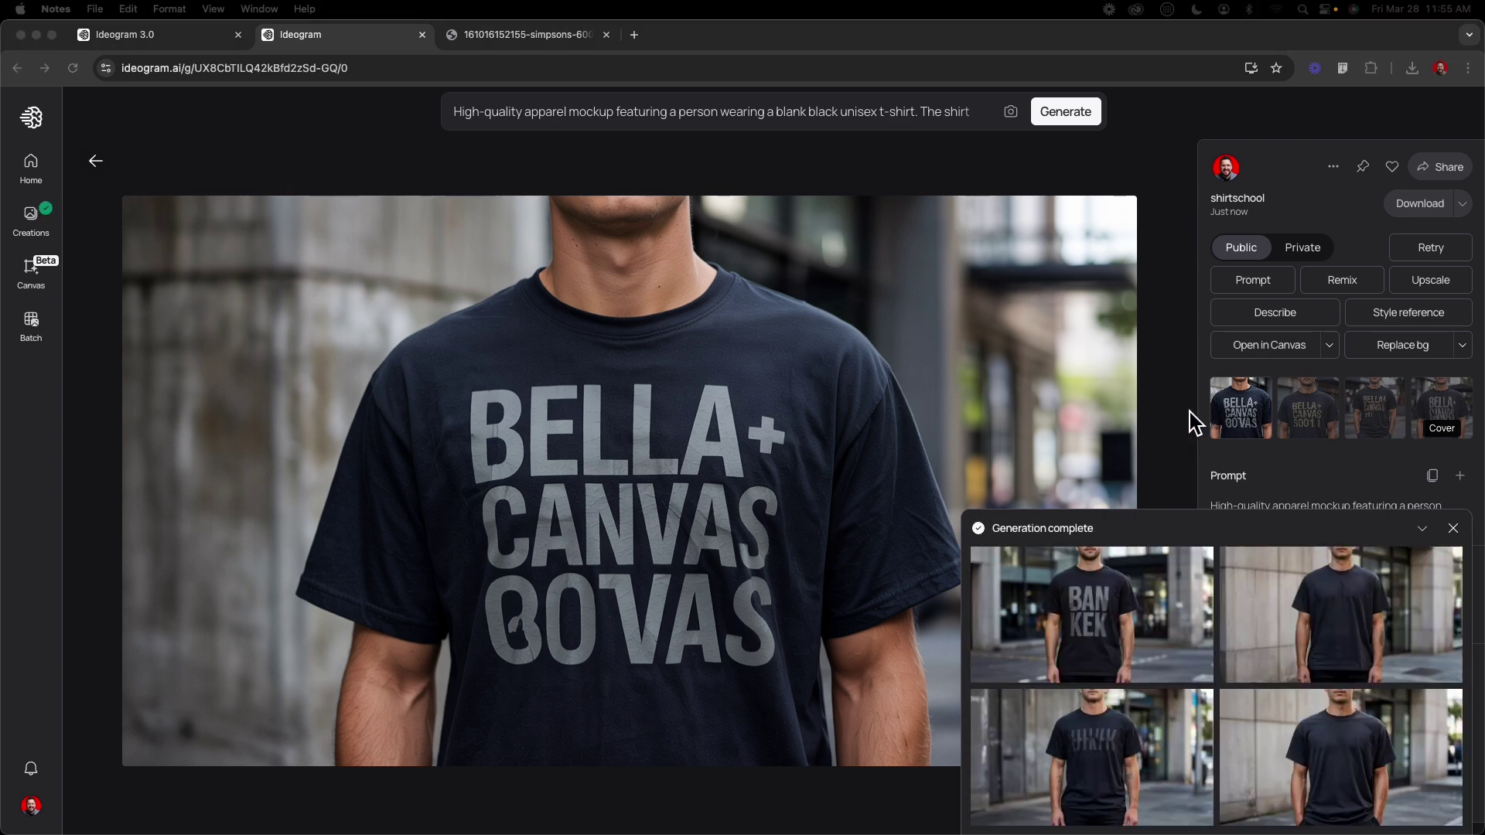
pyautogui.click(1107, 600)
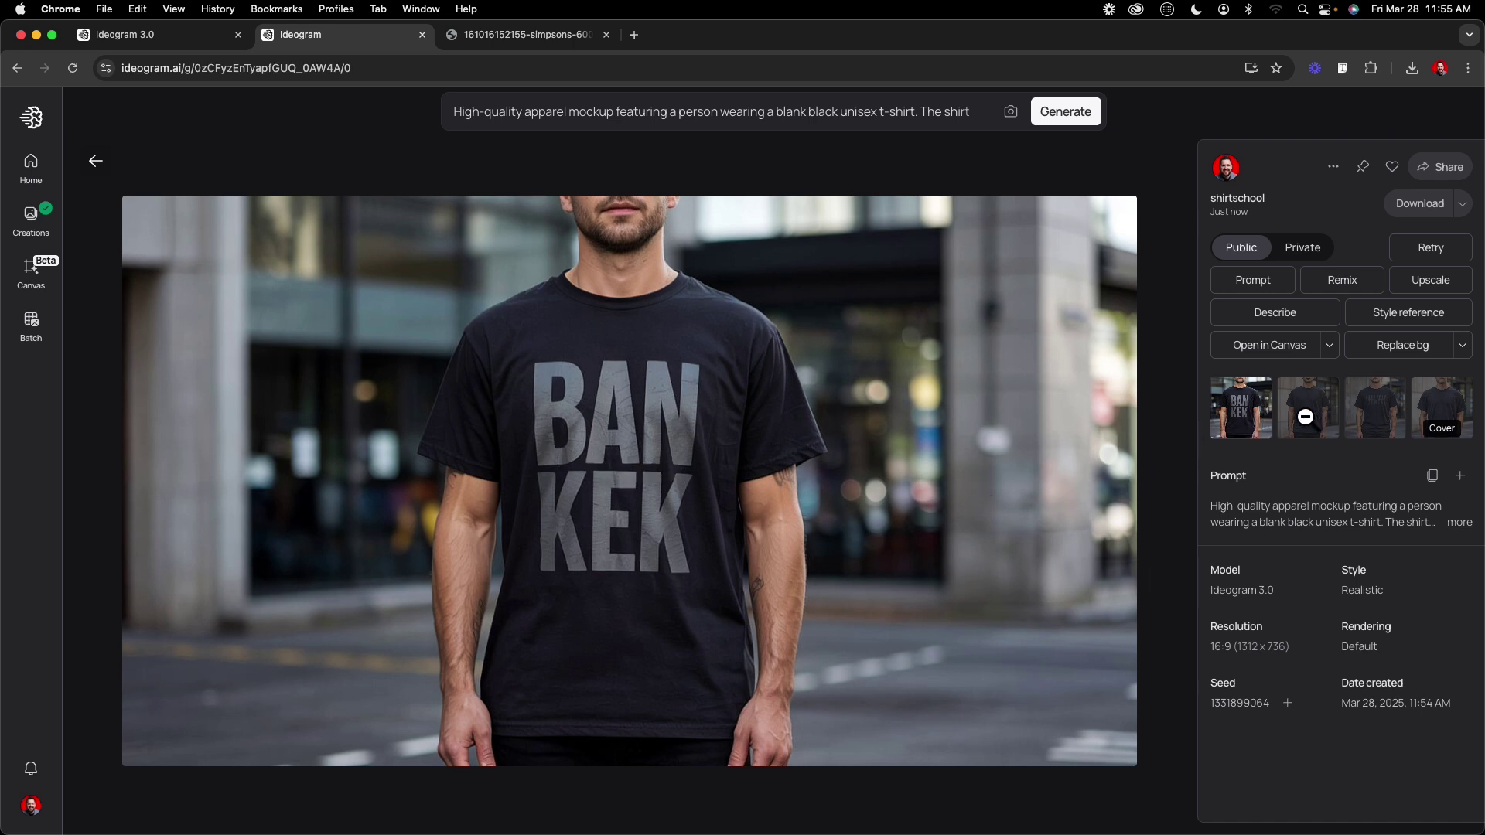
pyautogui.click(1319, 402)
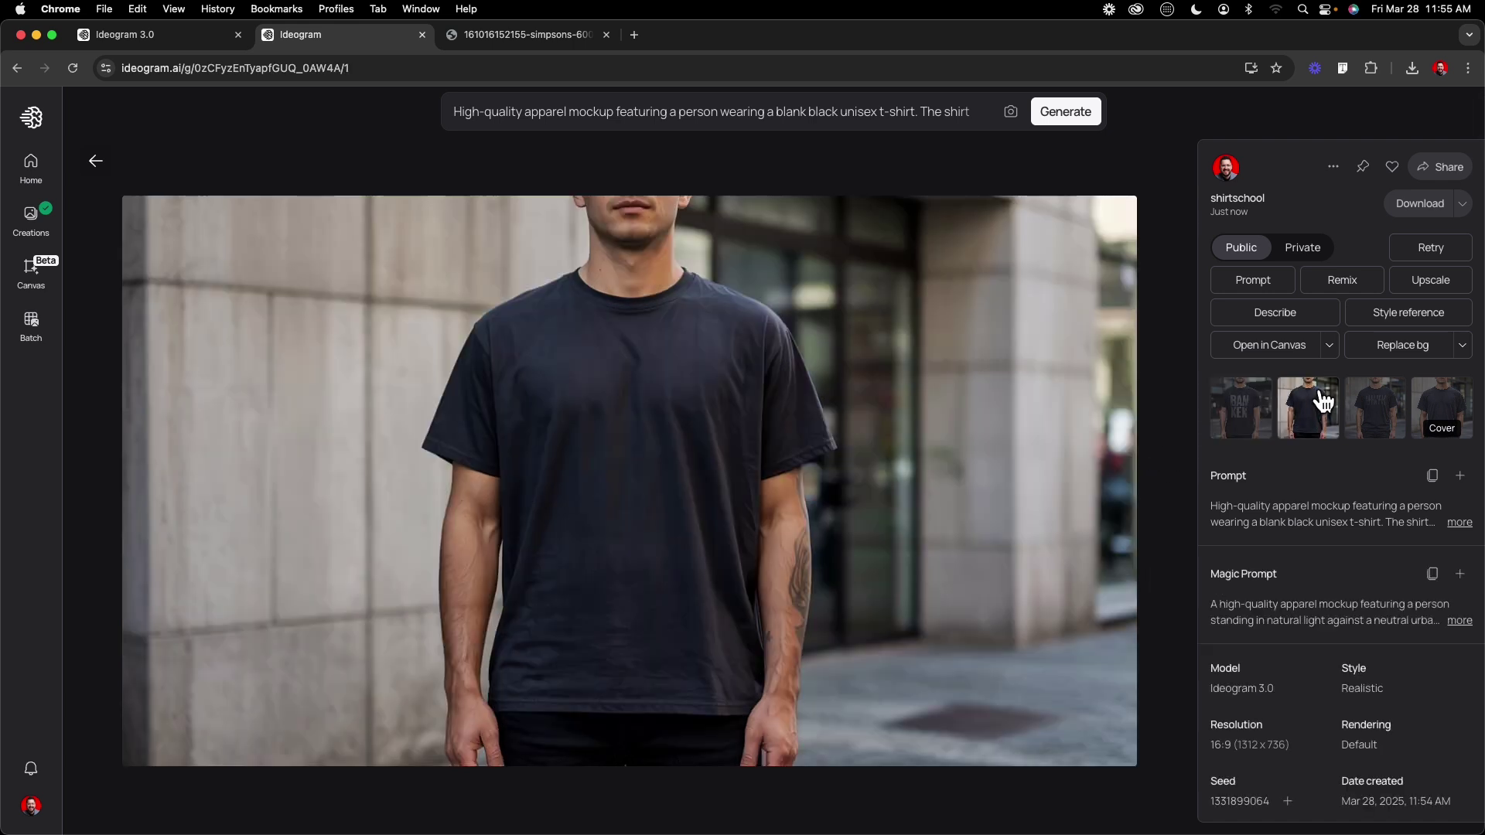
pyautogui.click(1400, 401)
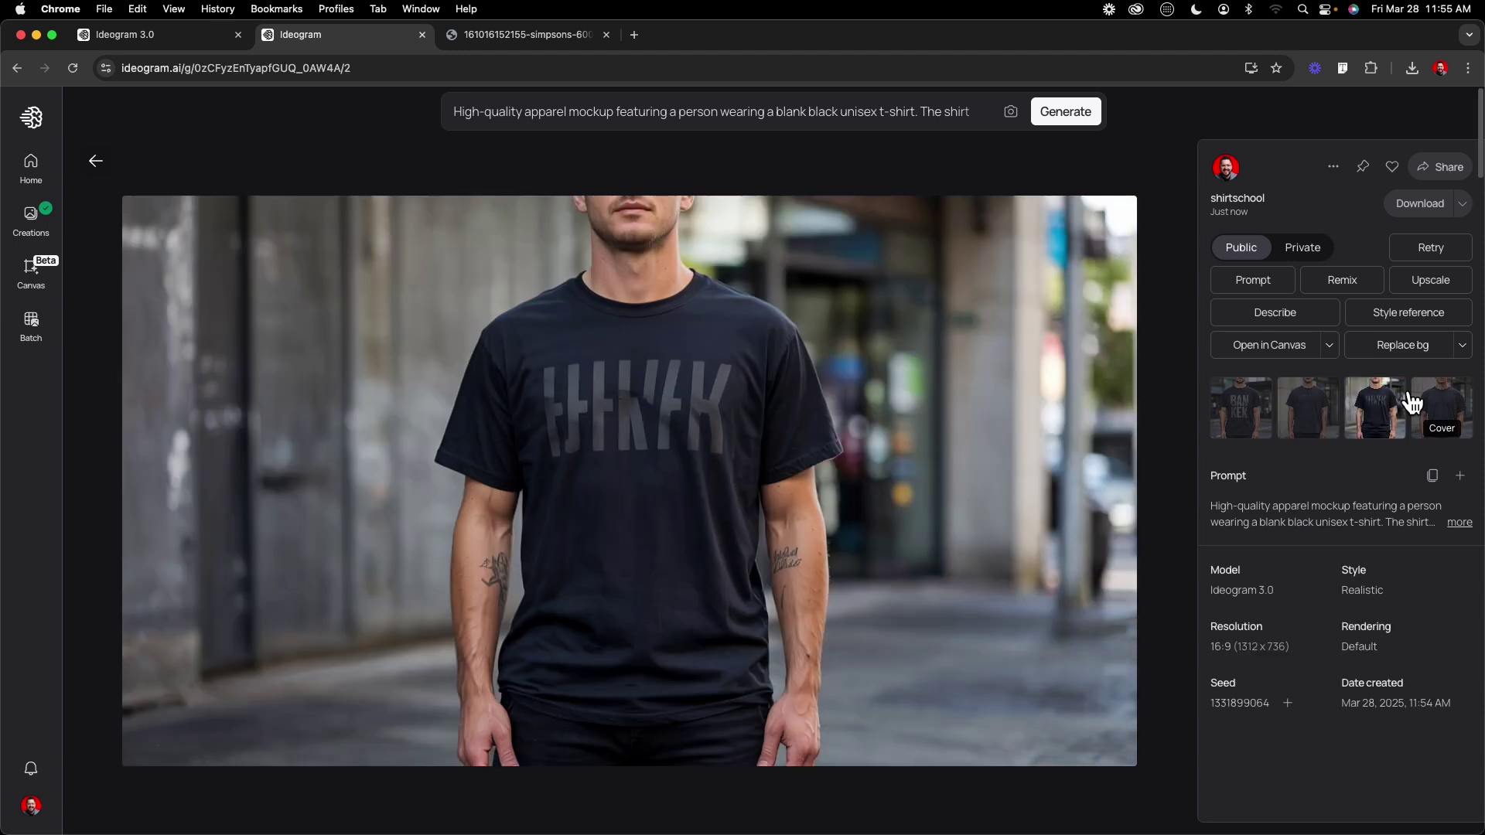
pyautogui.click(1442, 401)
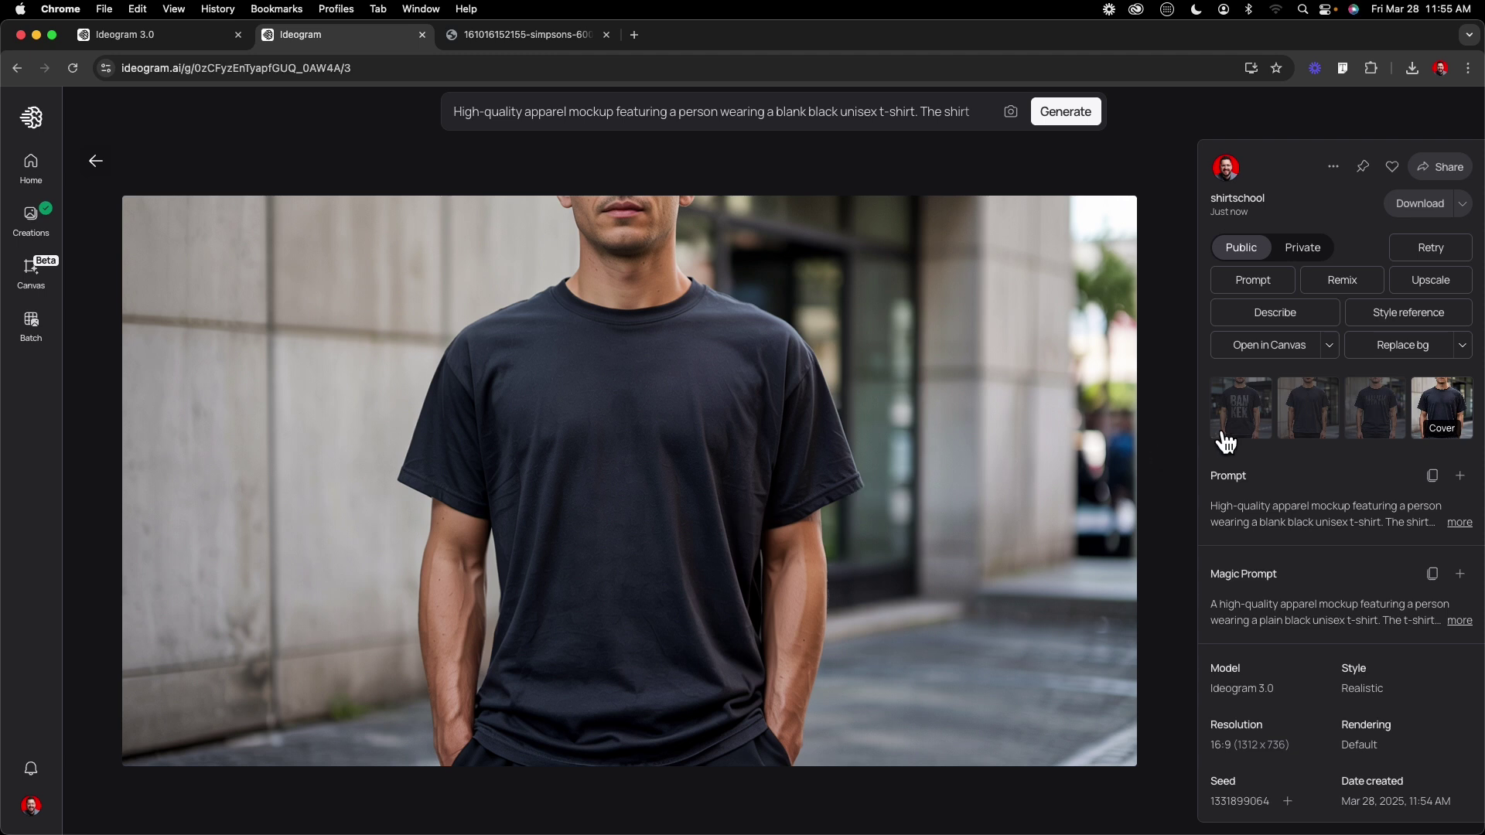
pyautogui.click(1326, 405)
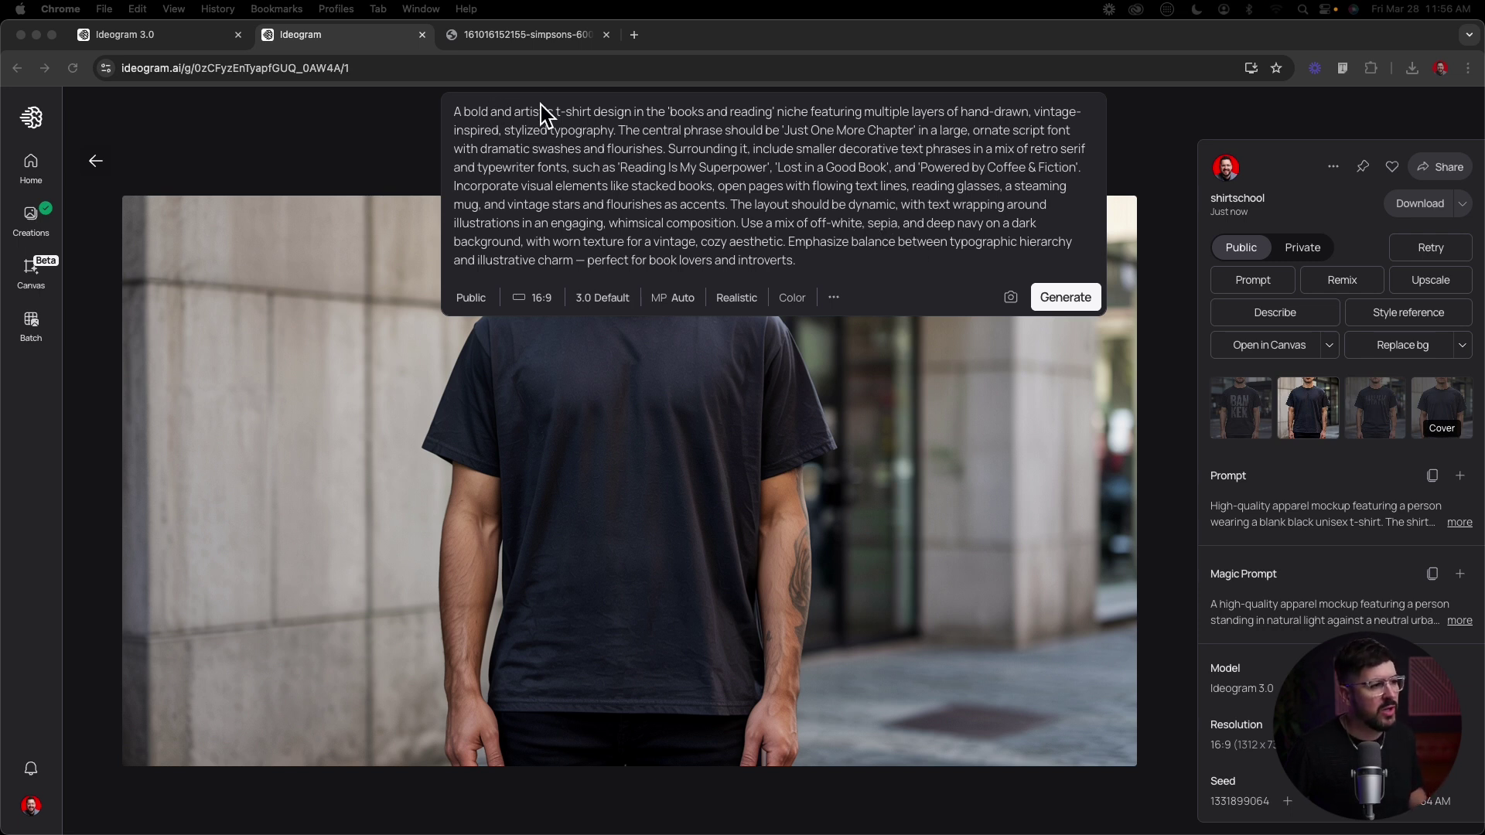
# Remove the quotation marks around "books and reading" in the t-shirt design prompt.
pyautogui.click(776, 111)
pyautogui.press('BackSpace')
pyautogui.click(671, 111)
pyautogui.press('BackSpace')
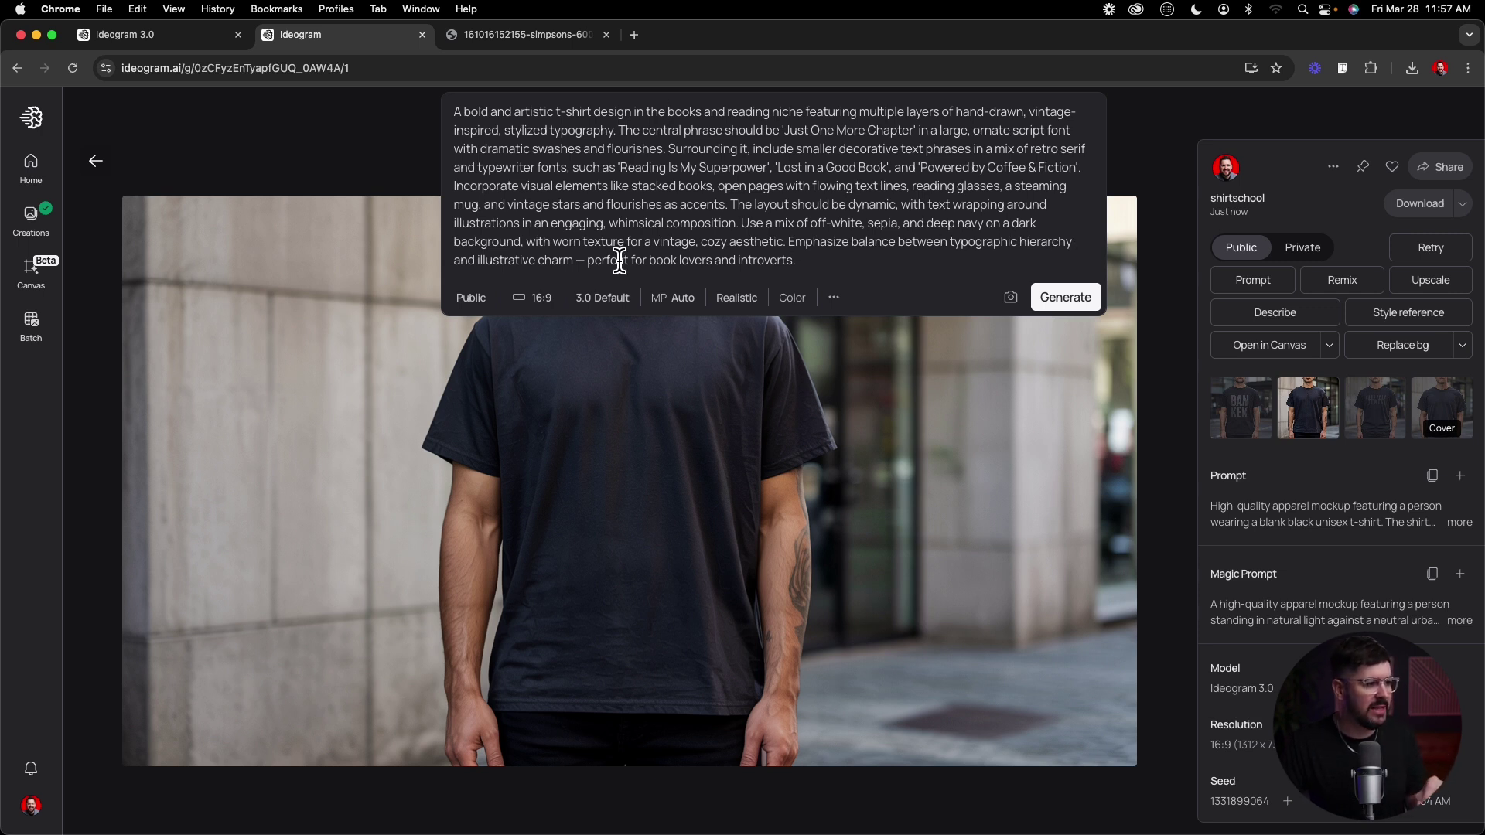
# Generate the "Just One More Chapter" t-shirt design with the Design style and a 10:16 portrait aspect ratio.
pyautogui.click(755, 294)
pyautogui.click(866, 478)
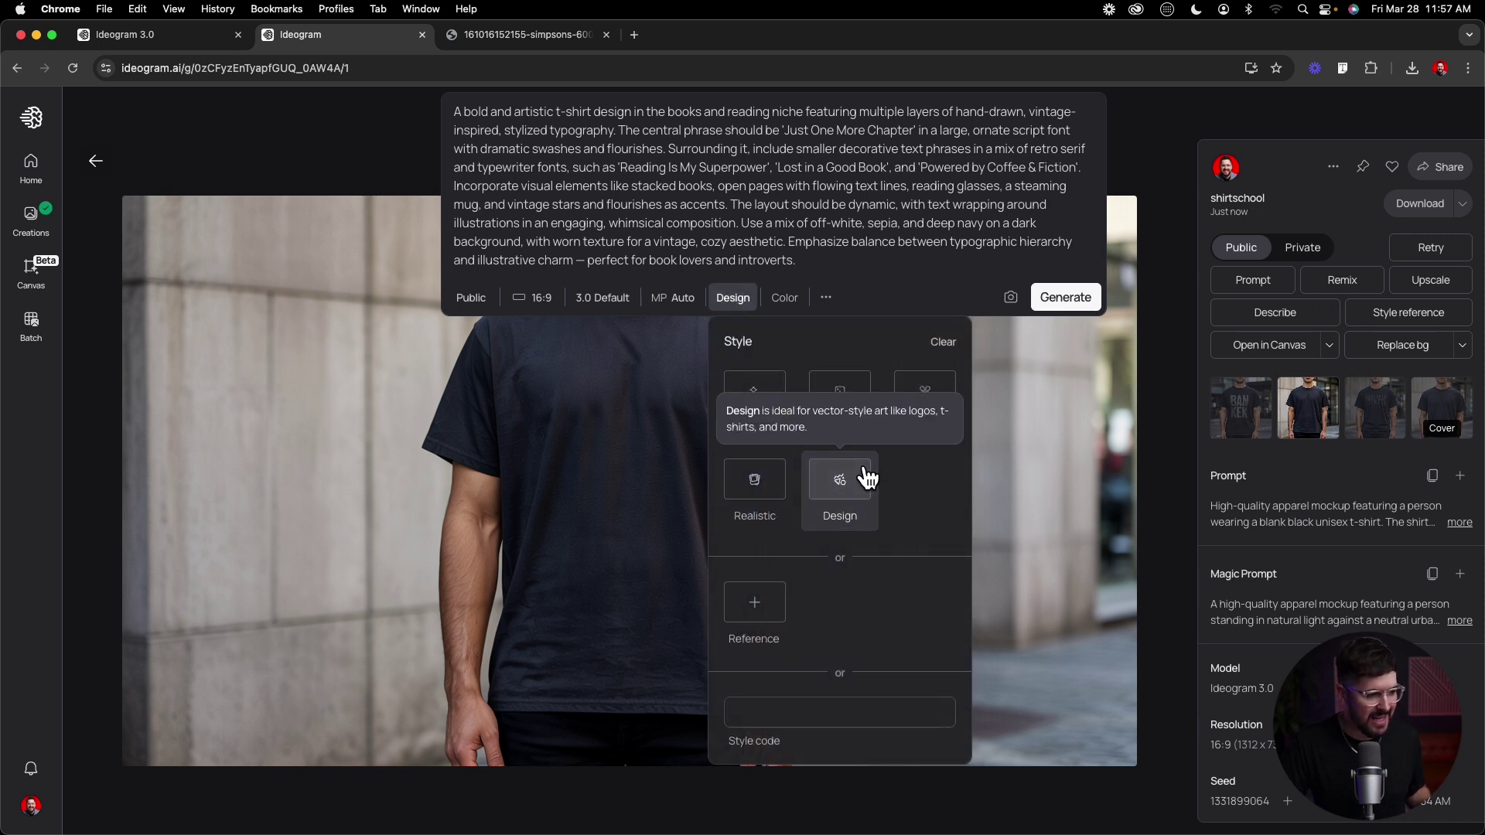
pyautogui.click(532, 297)
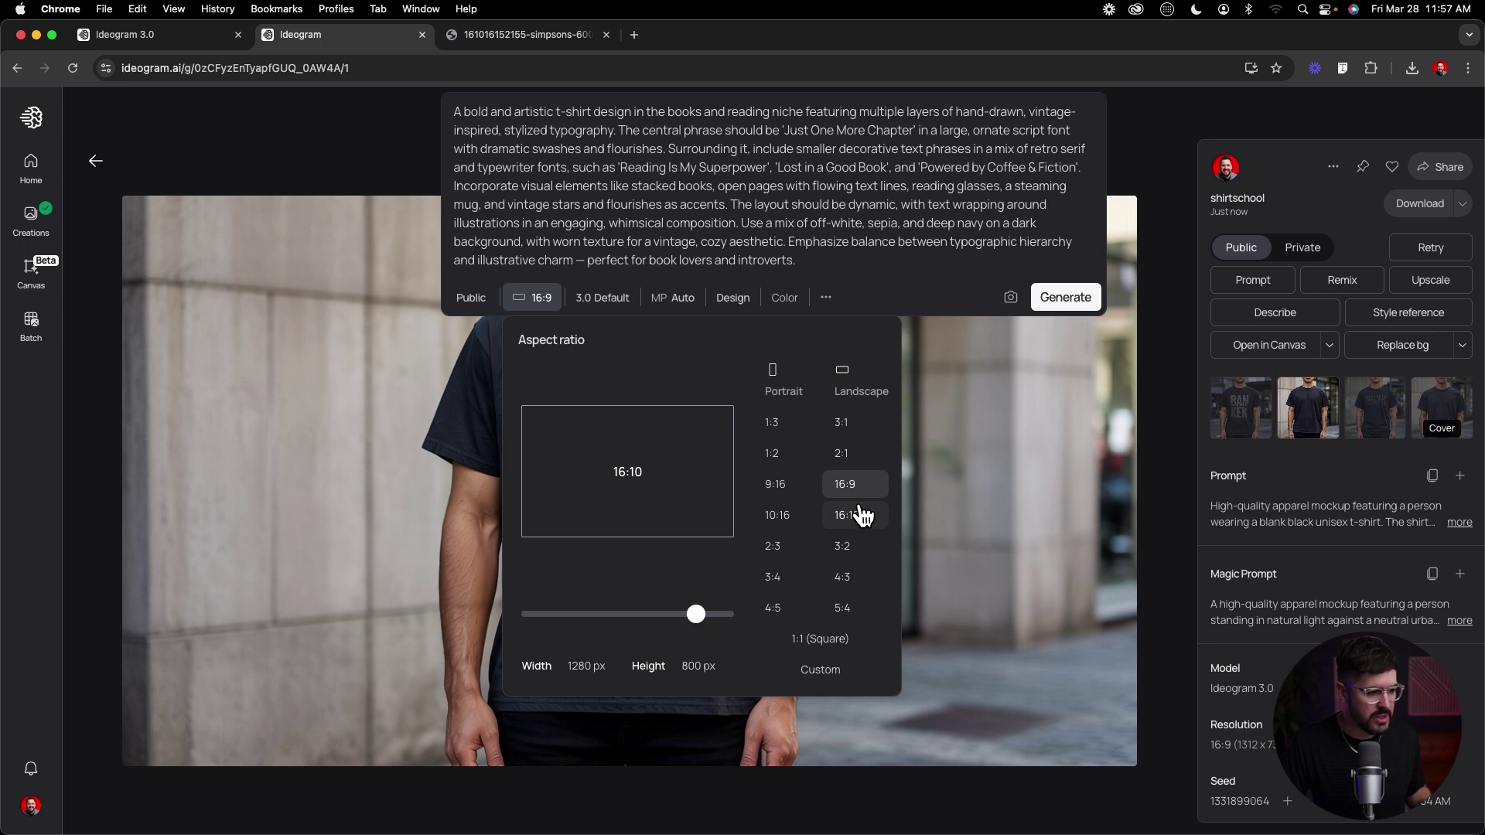
pyautogui.click(799, 499)
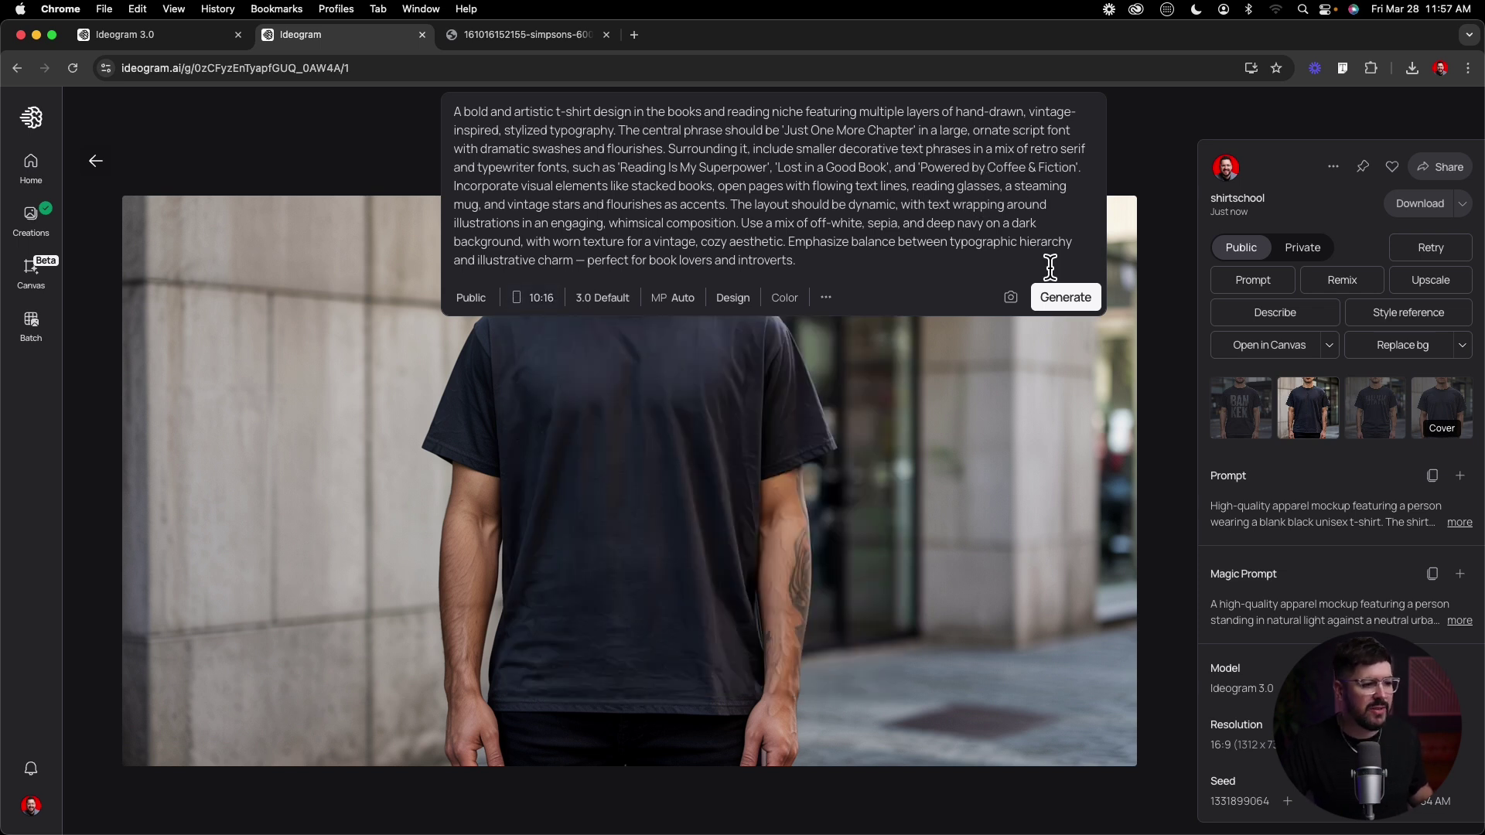
pyautogui.click(1061, 298)
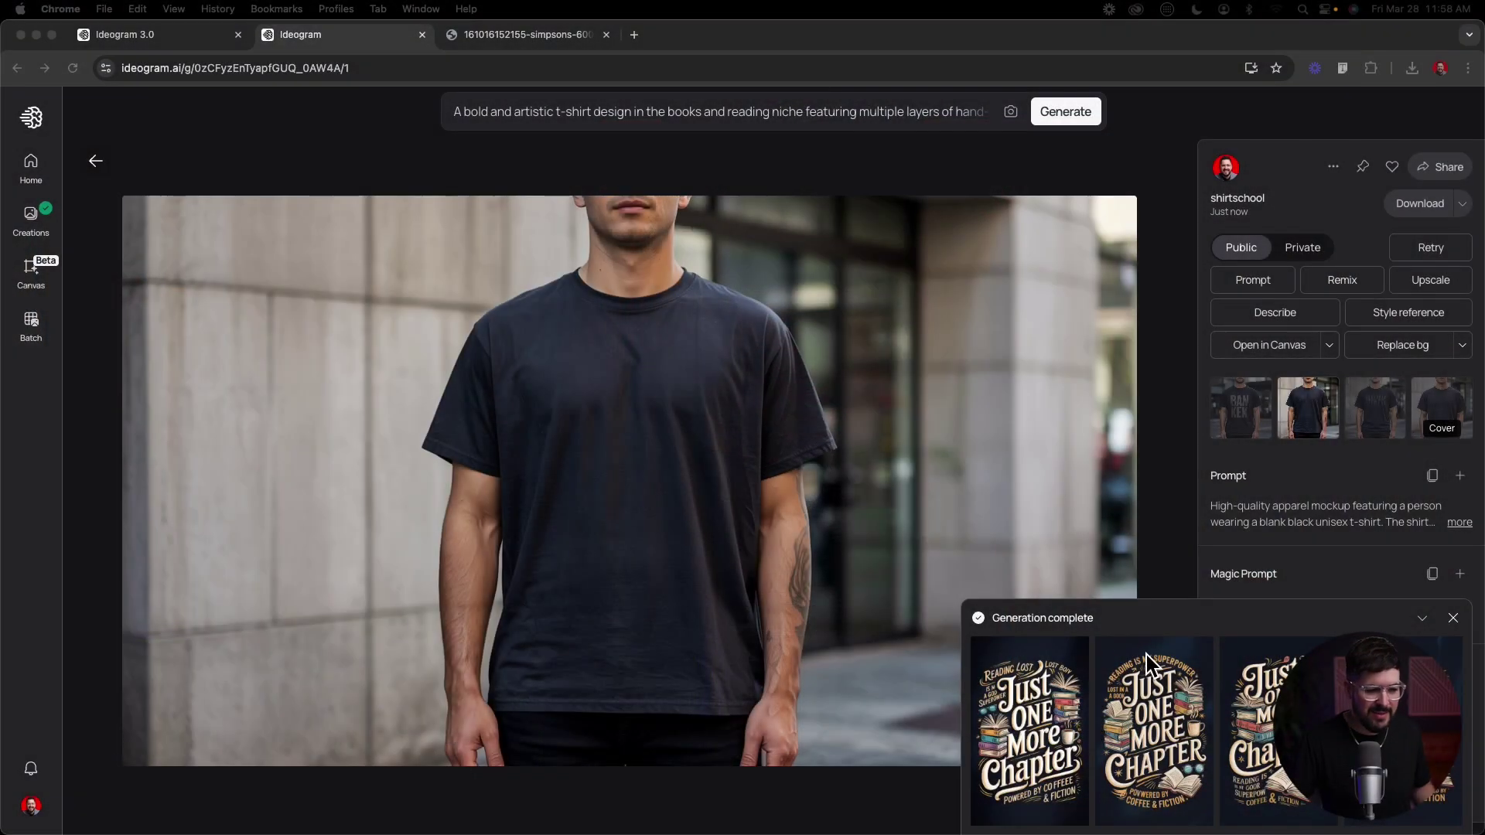
# Inspect the lettering and illustrations in the first three generated "Just One More Chapter" designs.
pyautogui.click(1052, 711)
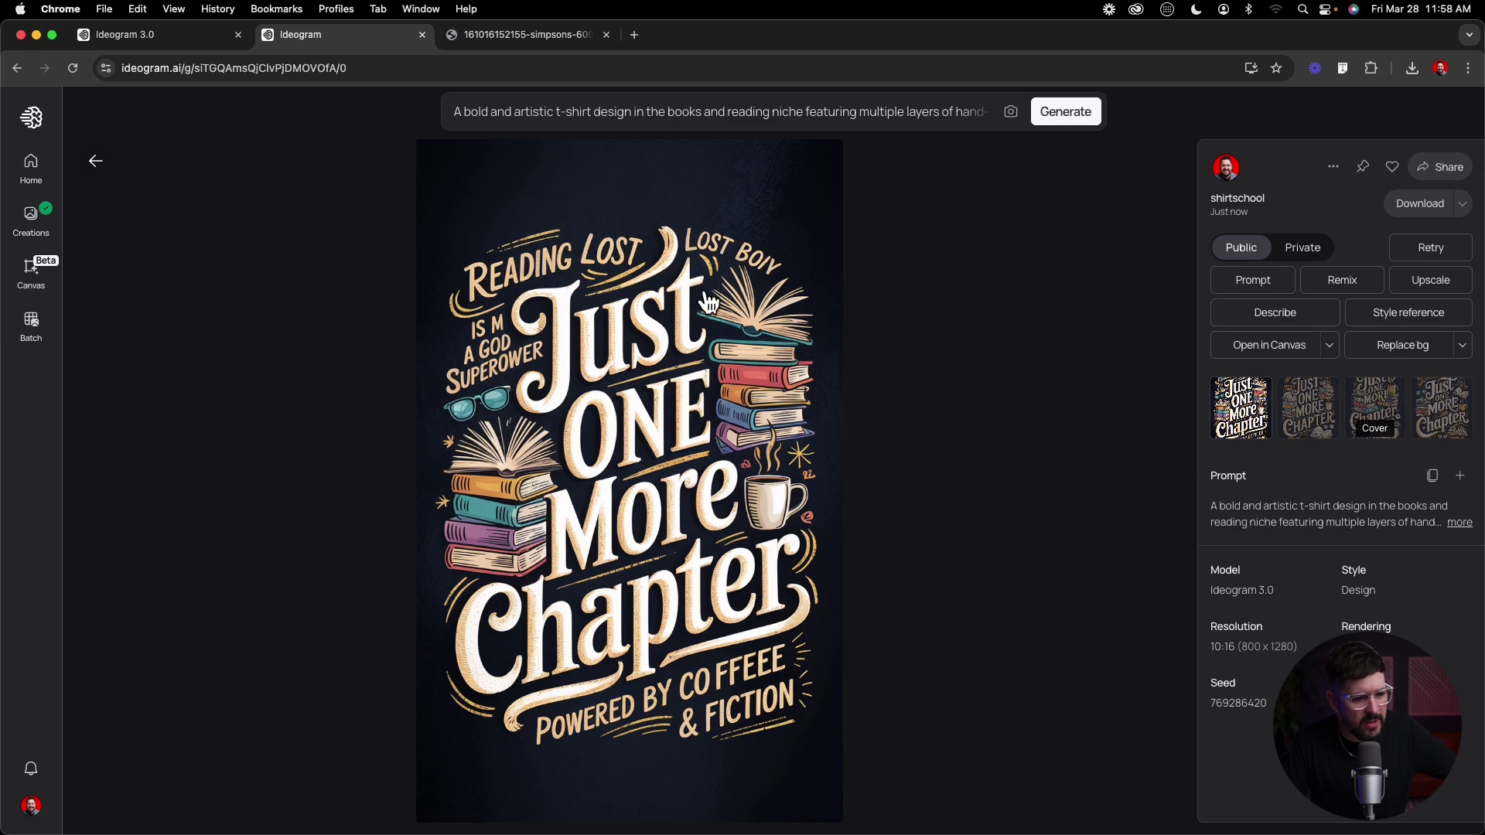
pyautogui.click(1307, 421)
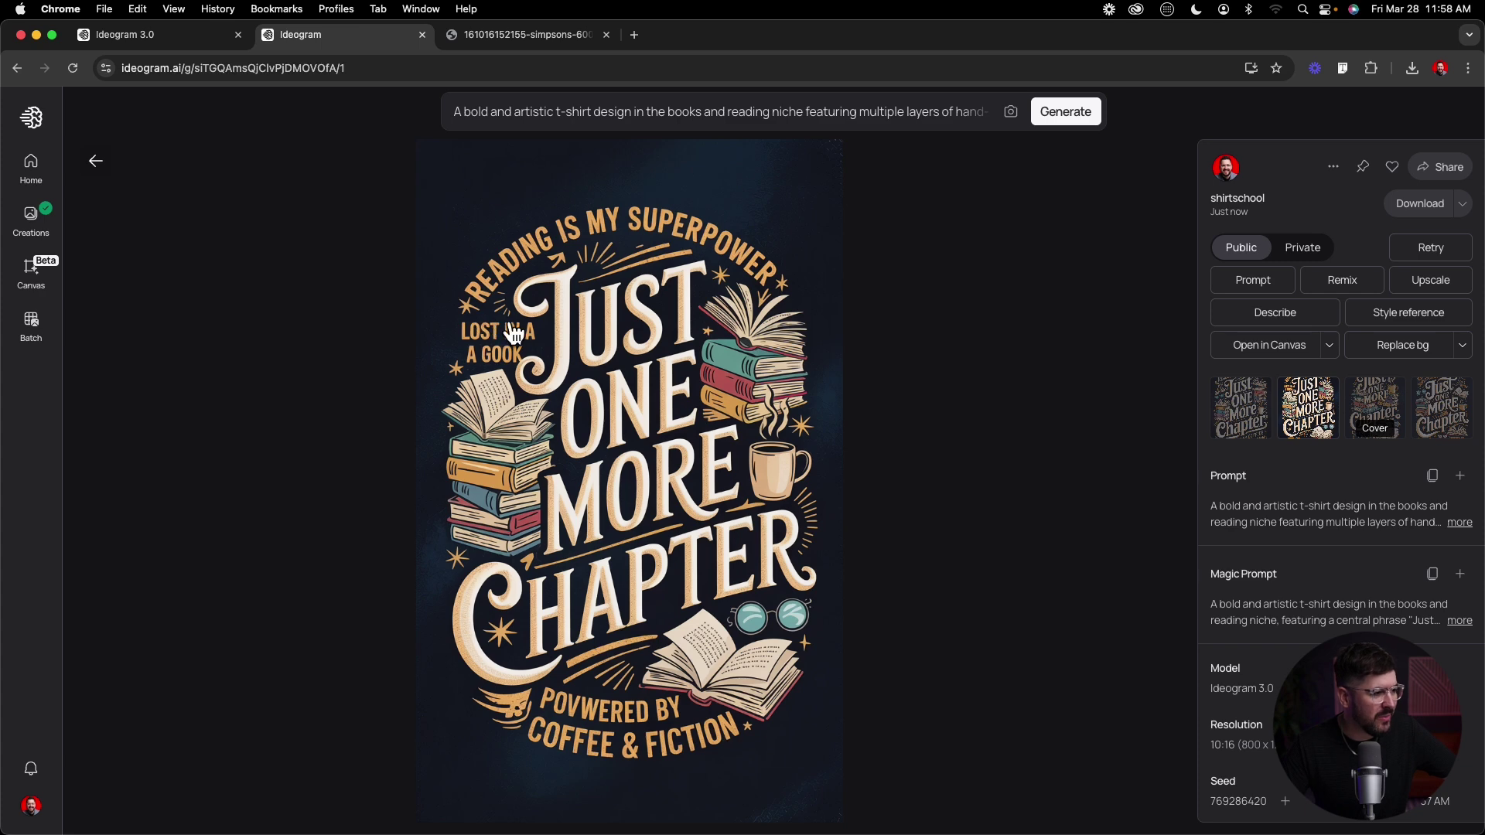
pyautogui.click(1380, 393)
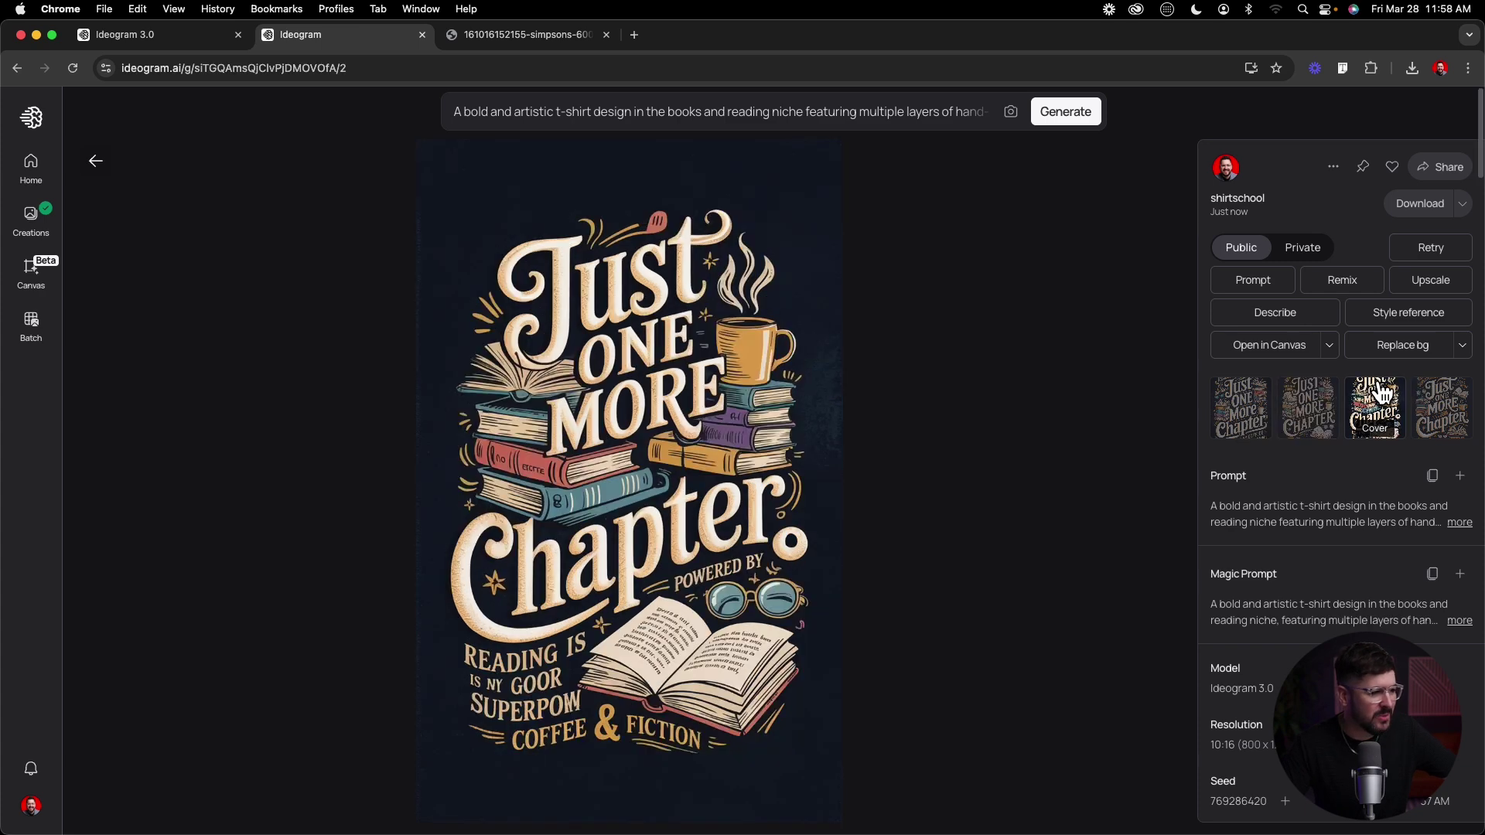